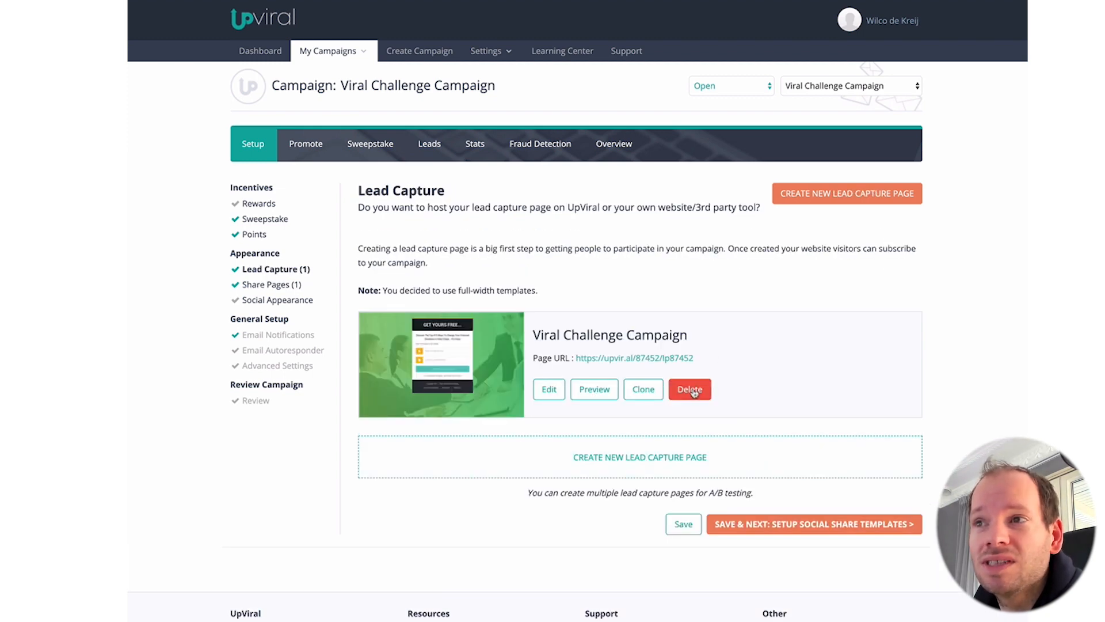
Step: Delete the campaign's existing hosted lead capture page and share page
left_click(691, 389)
left_click(684, 57)
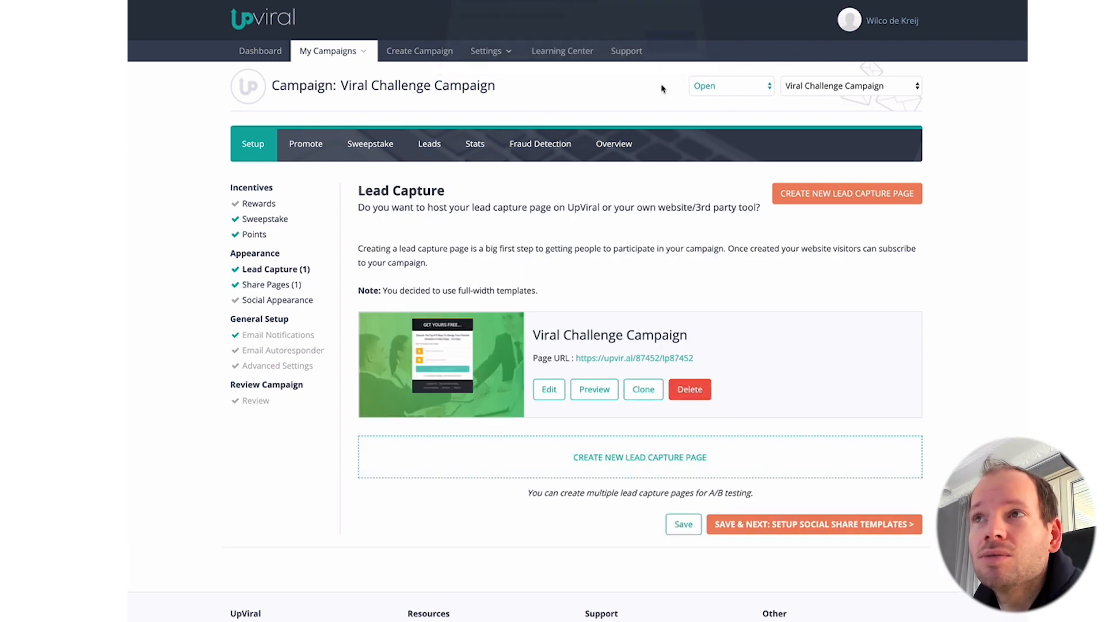
left_click(270, 286)
left_click(689, 345)
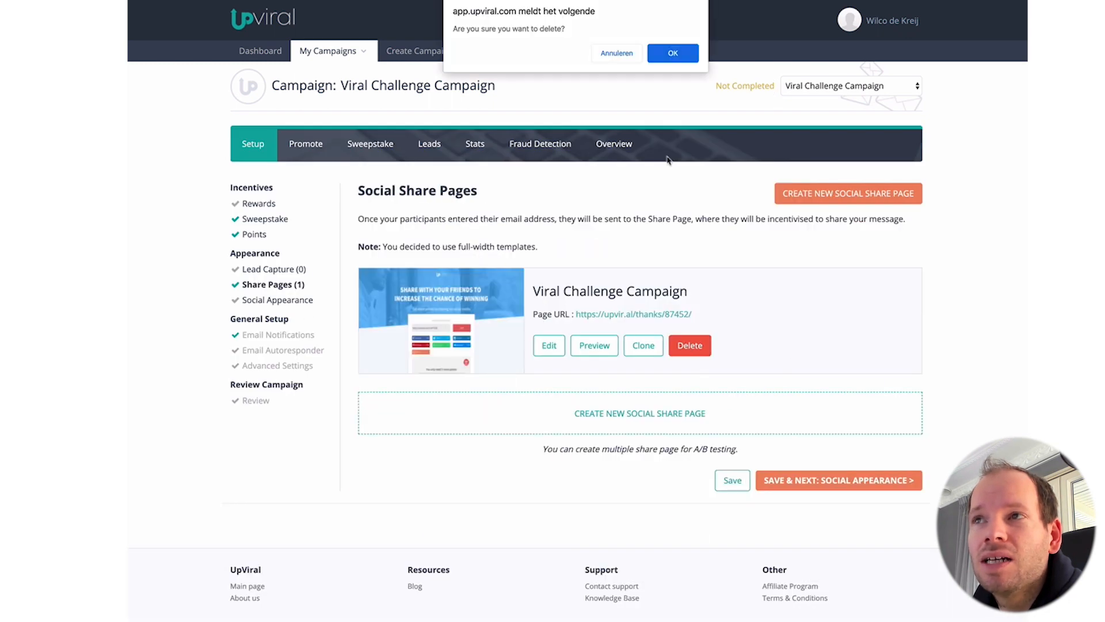
left_click(672, 53)
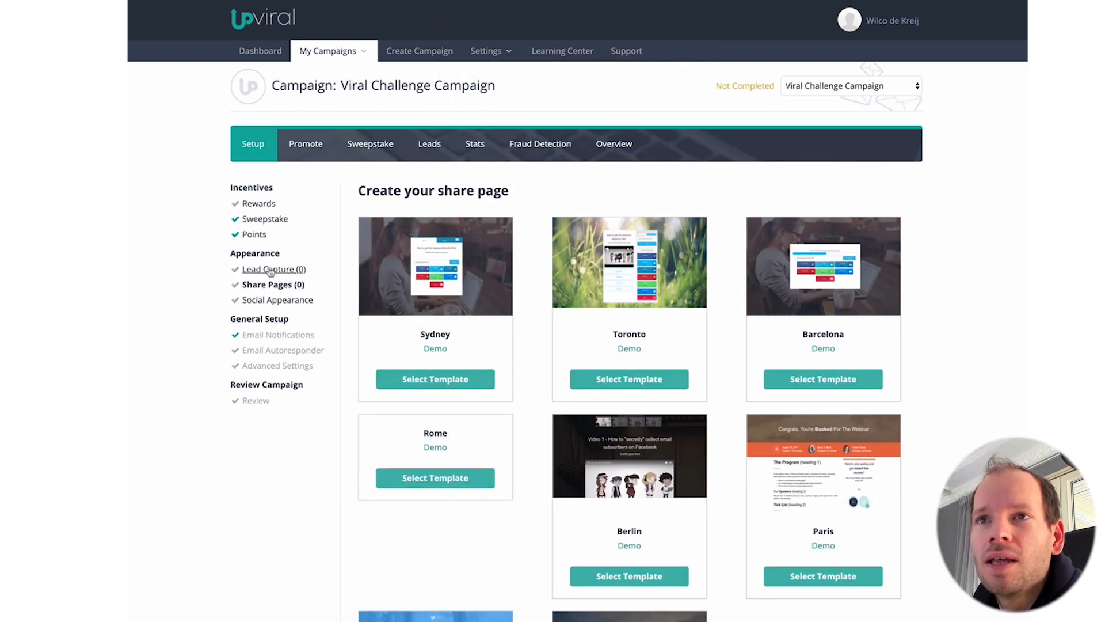
Step: Switch lead capture to an embeddable widget using the Barcelona template
left_click(329, 264)
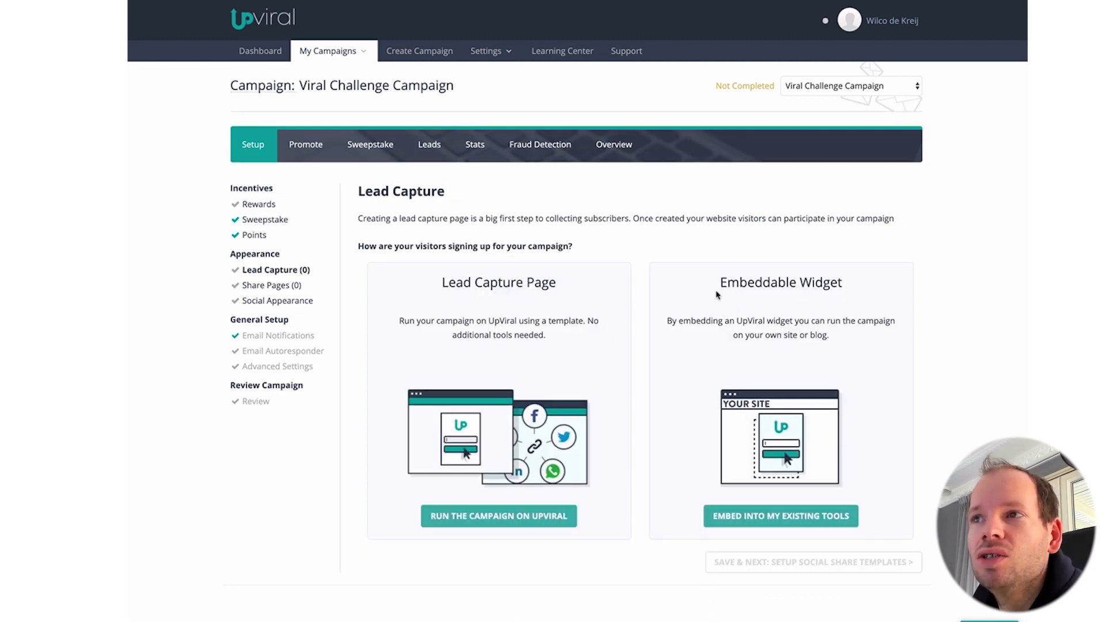
left_click_drag(718, 291, 846, 292)
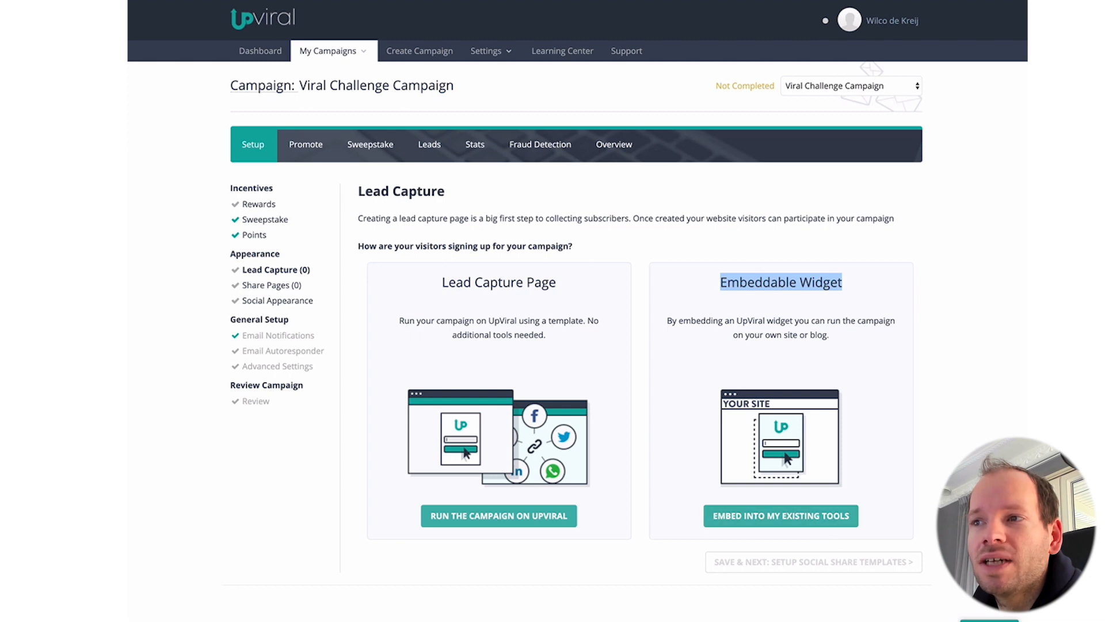
left_click(780, 515)
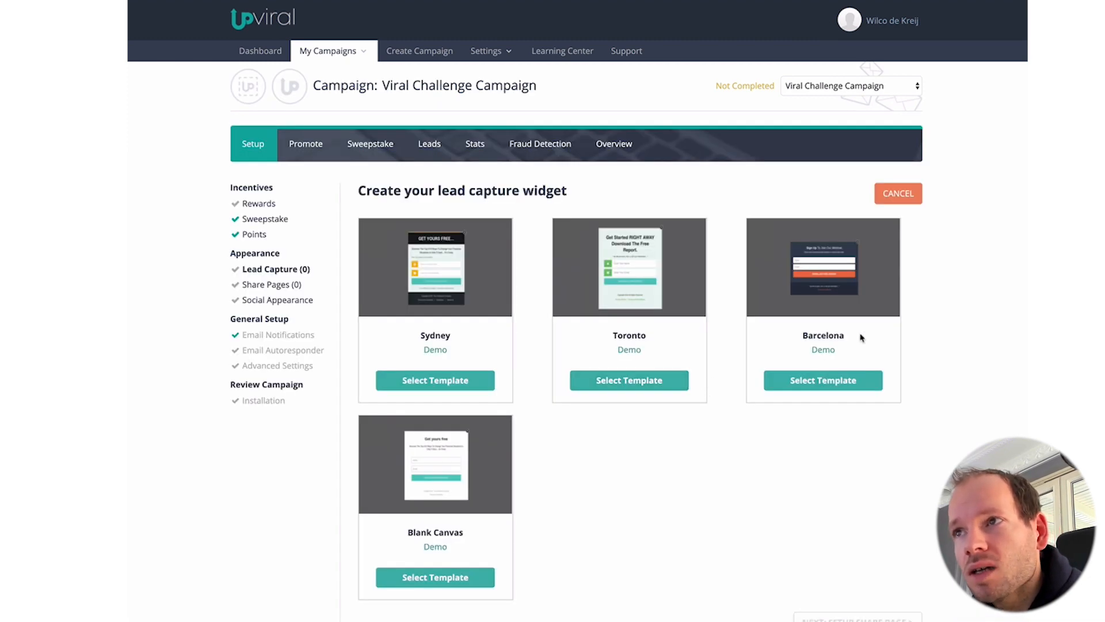
left_click(805, 382)
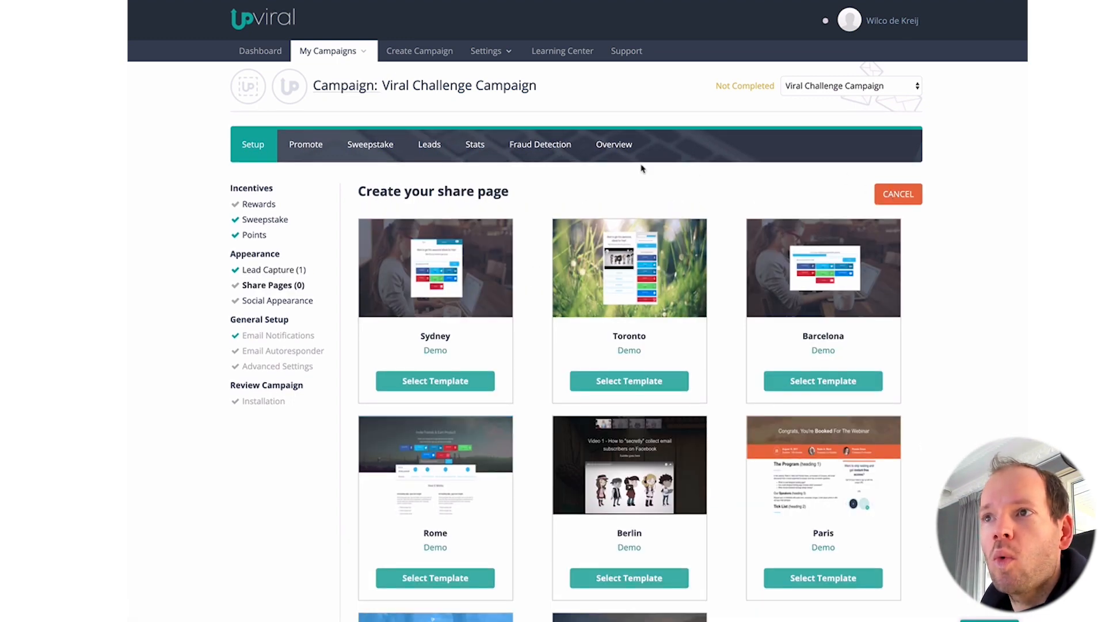
Step: Choose an embeddable share widget with the Berlin template, save it and close the editor
left_click_drag(737, 296, 831, 298)
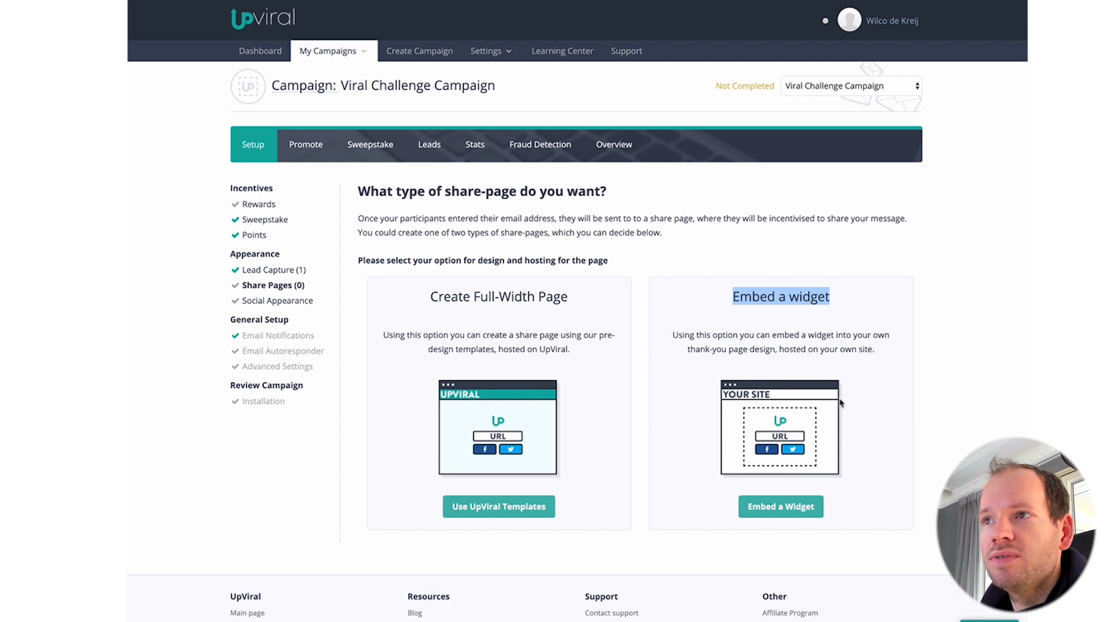
left_click_drag(695, 334, 857, 335)
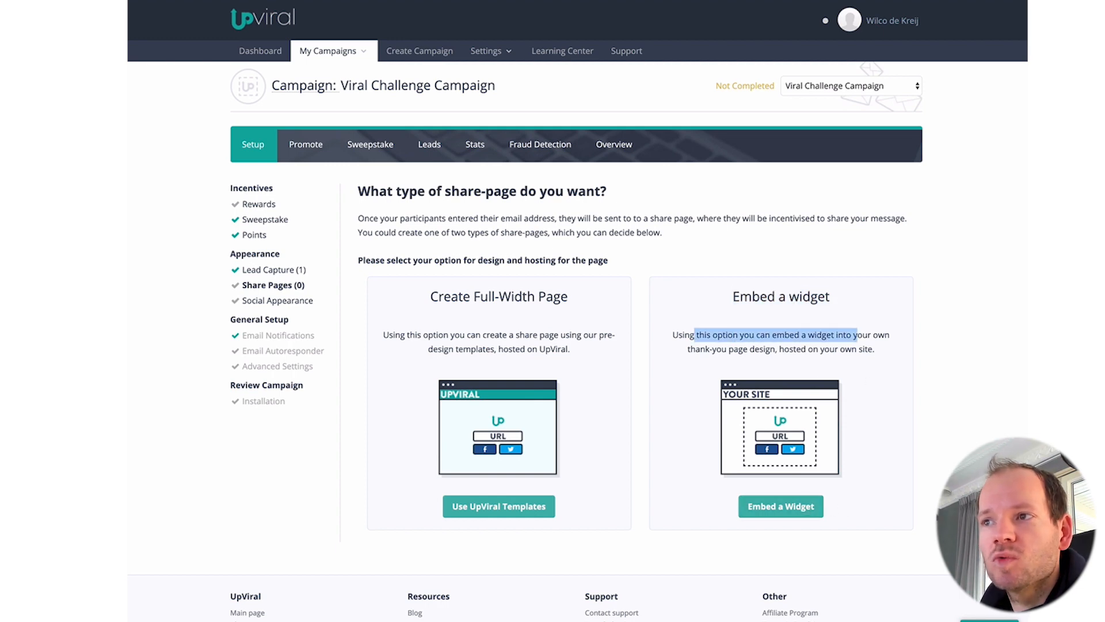
left_click(781, 506)
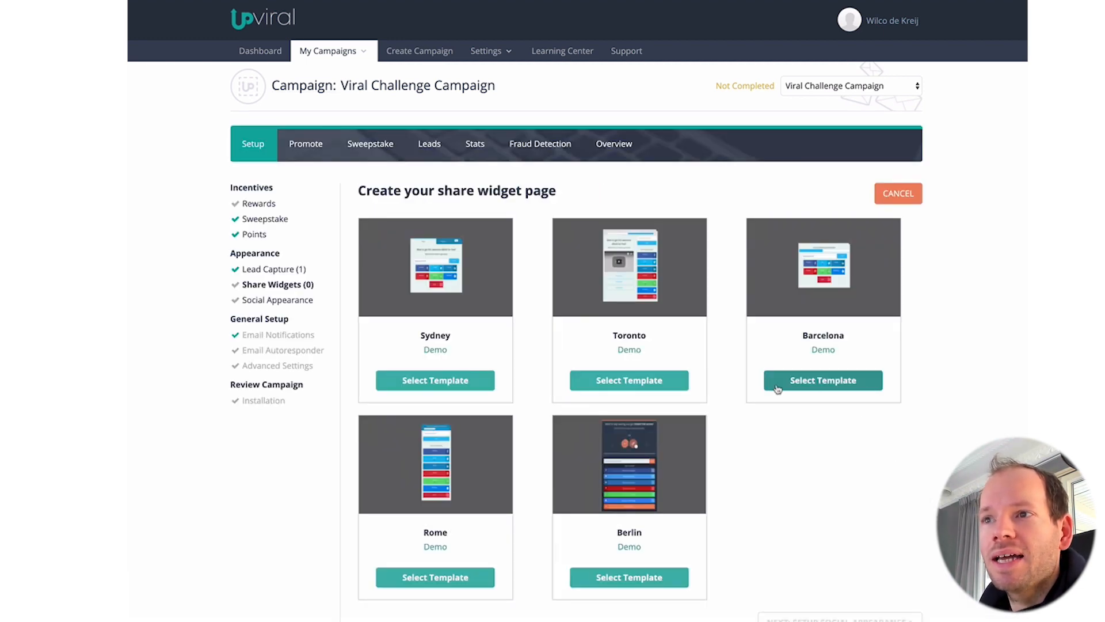
left_click(661, 579)
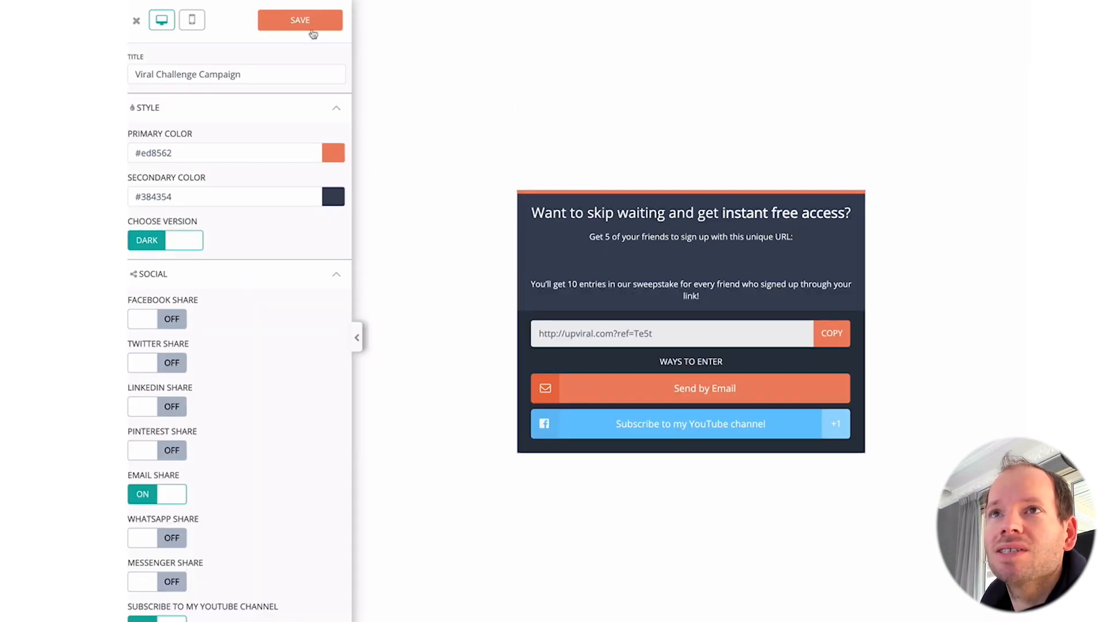
left_click(309, 28)
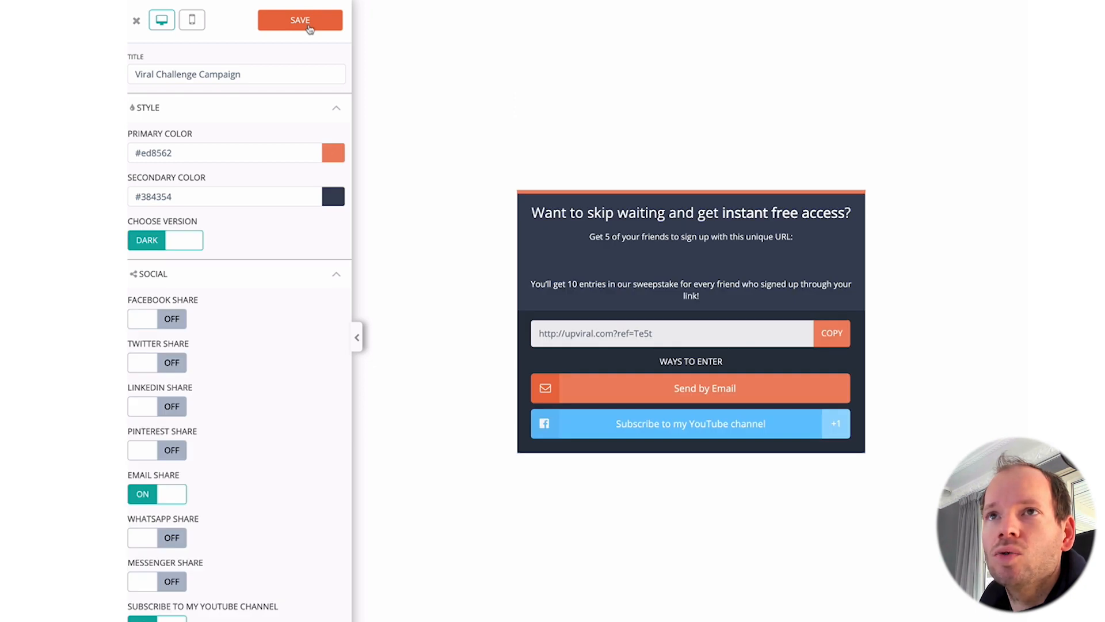
left_click(138, 22)
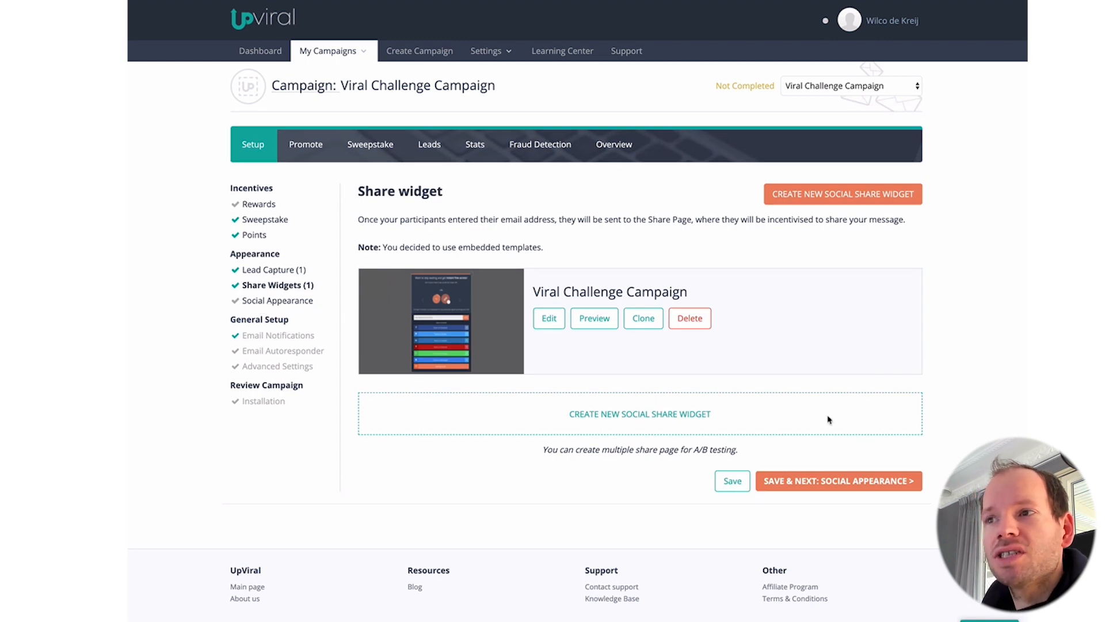
Step: Set the Facebook share post title and description to 'test' and save Social Appearance
left_click(875, 485)
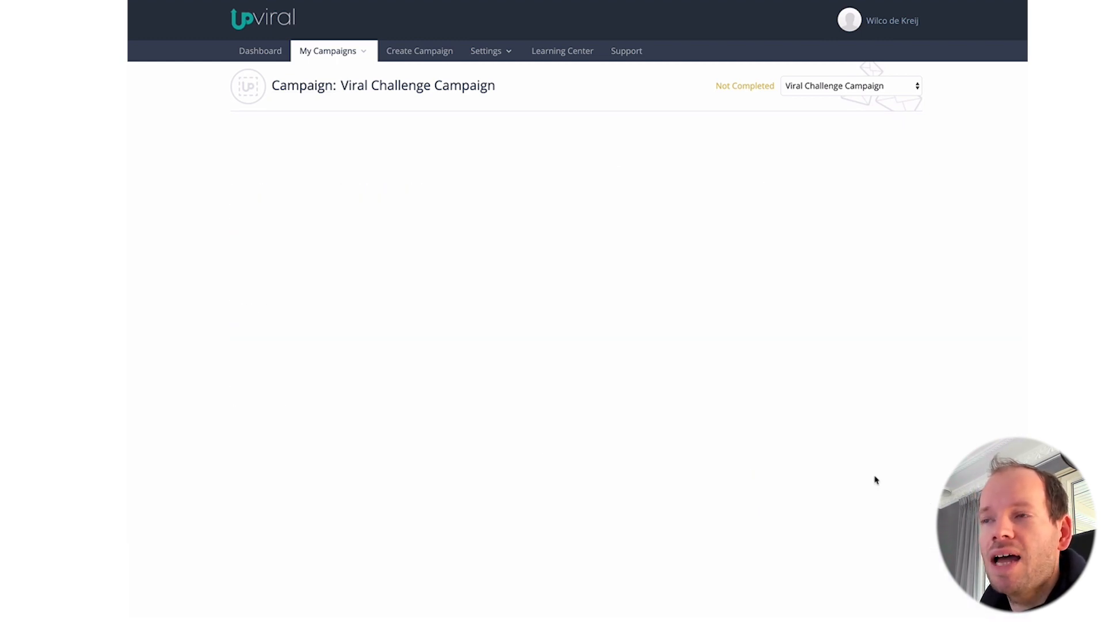
scroll(693, 355, "down", 7)
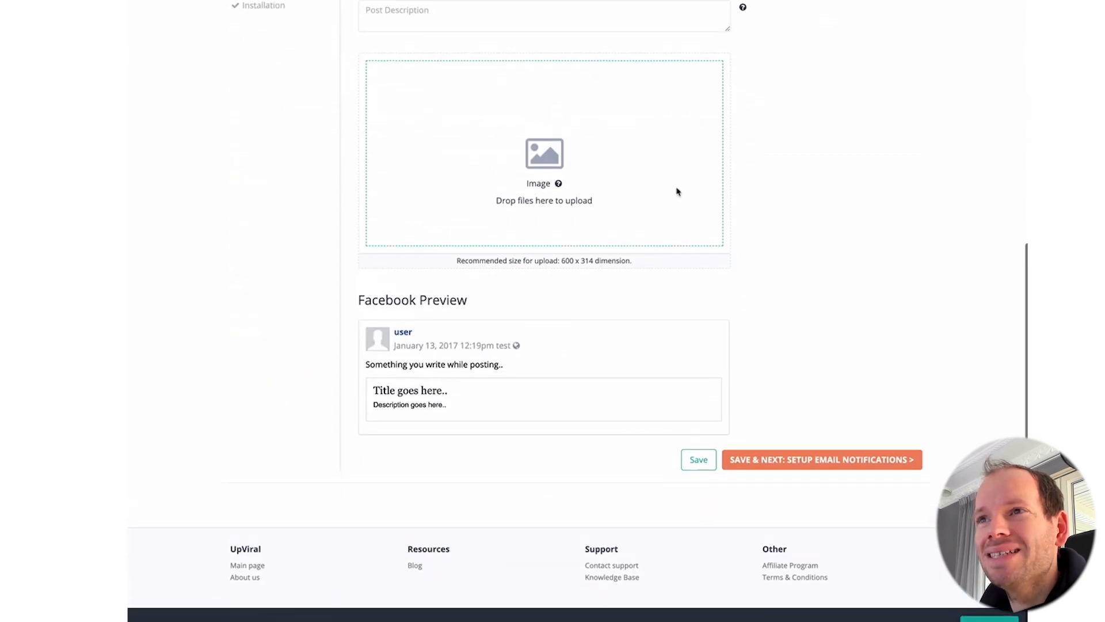
scroll(668, 192, "up", 7)
left_click(512, 323)
type("test")
left_click(531, 373)
type("t")
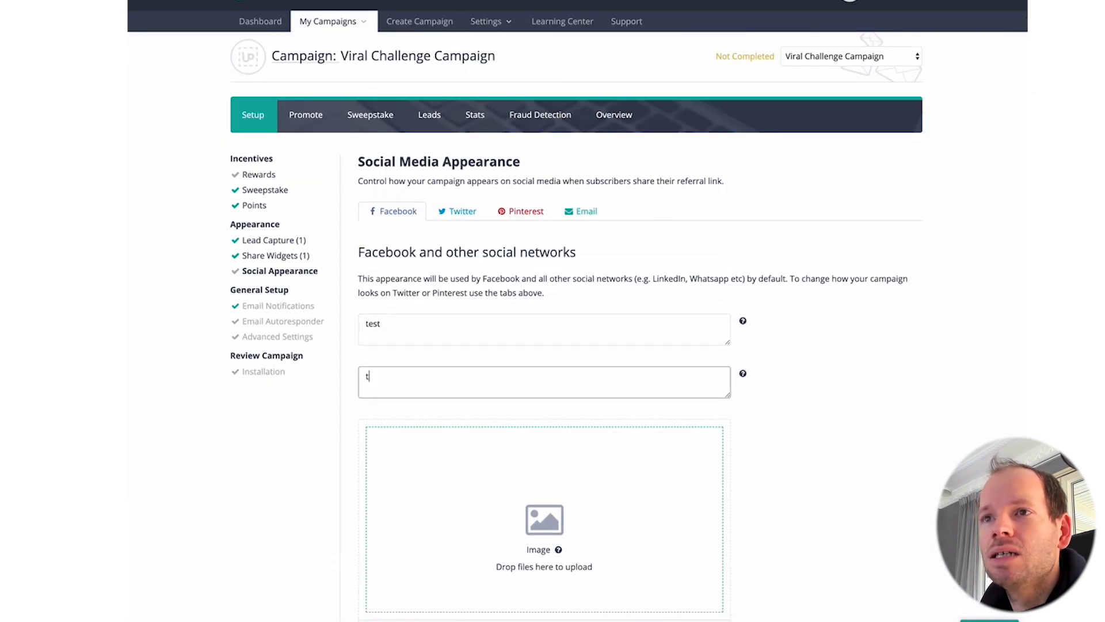
type("est")
scroll(782, 382, "down", 7)
left_click(852, 471)
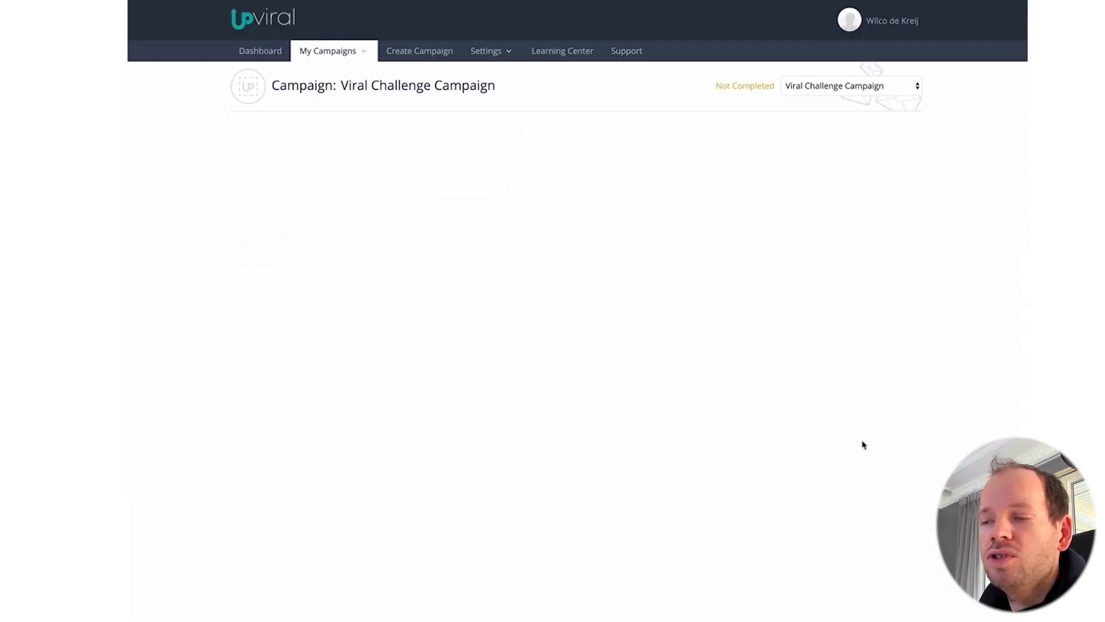
Step: Save the Autoresponder and Advanced Settings steps to reach campaign installation
scroll(840, 436, "down", 5)
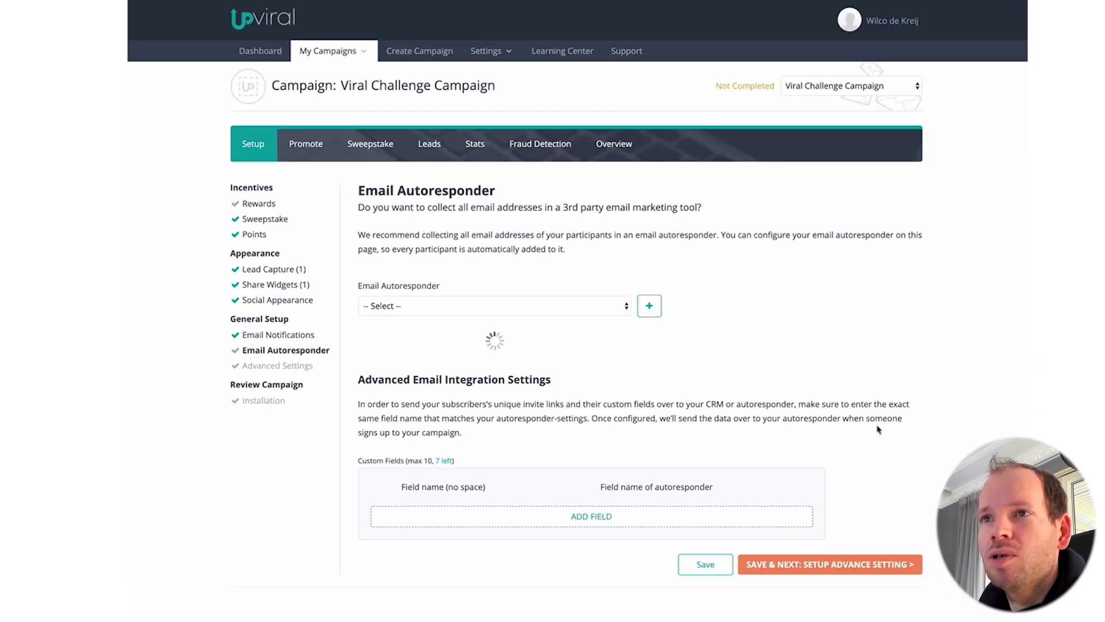
scroll(868, 473, "down", 3)
left_click(834, 554)
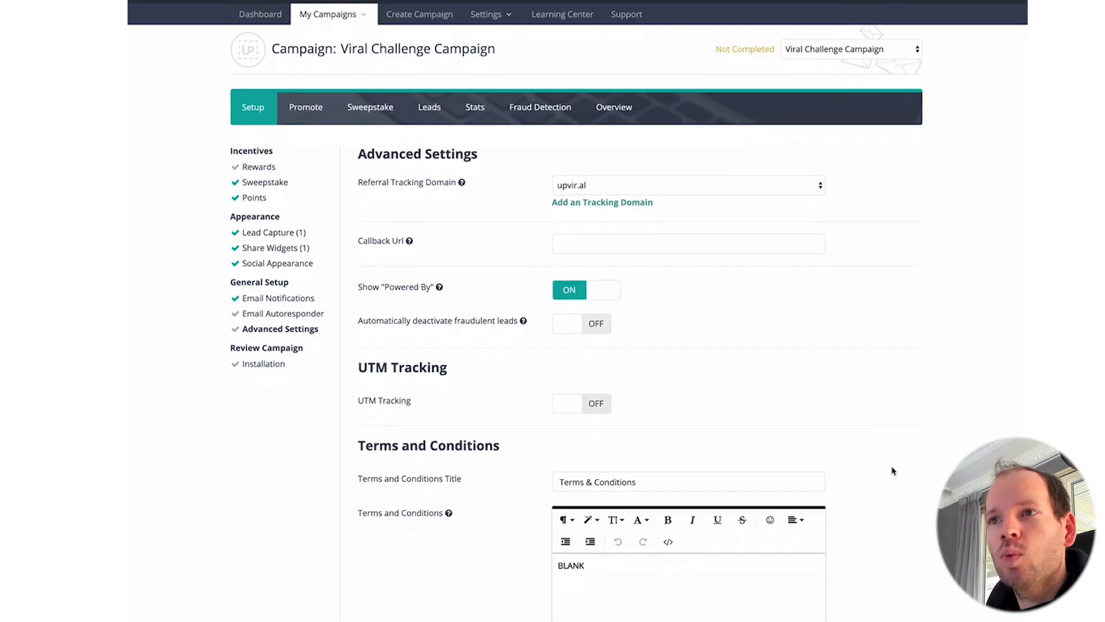
scroll(893, 468, "down", 8)
left_click(878, 518)
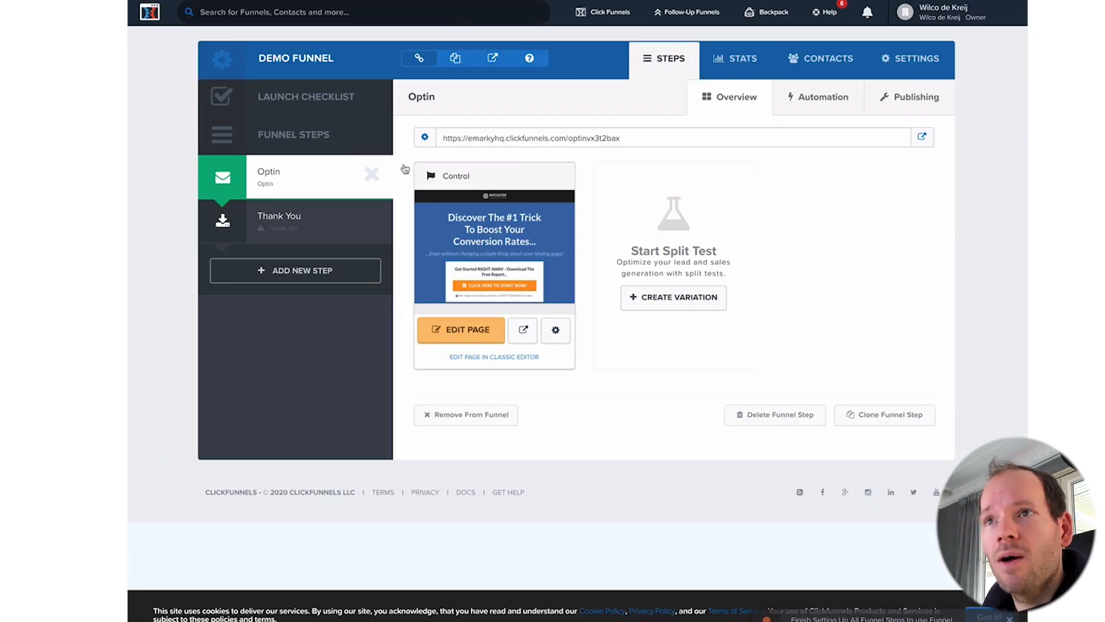
Step: Load the Optin step's page address in a new tab, then select UpViral's placeholder campaign URL
left_click(633, 142)
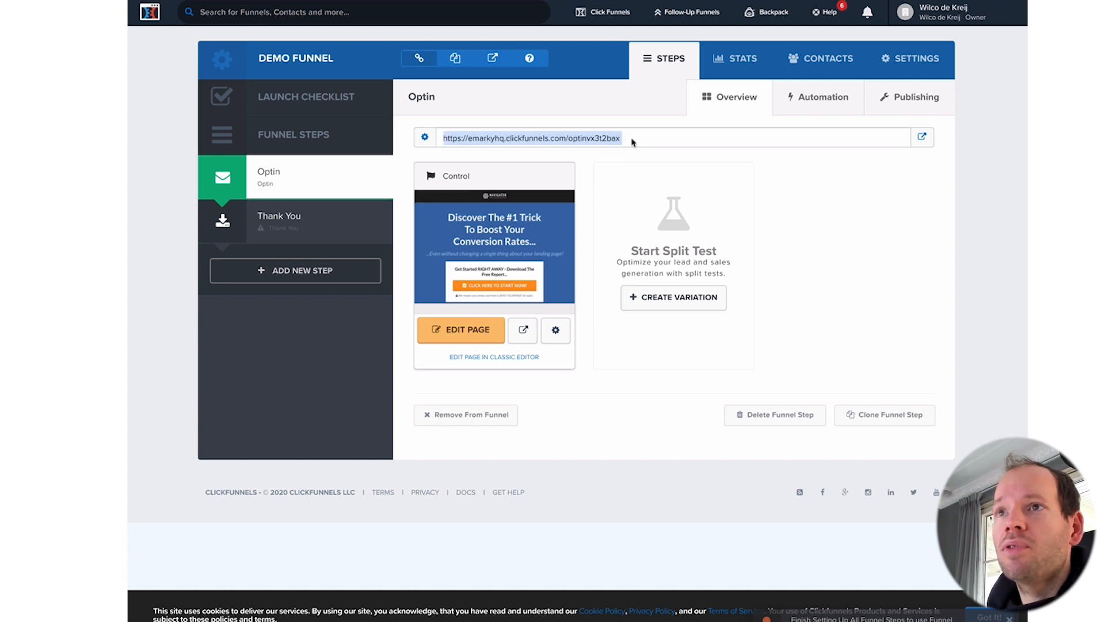
key("ctrl+c")
key("ctrl+t")
key("ctrl+v")
key("Return")
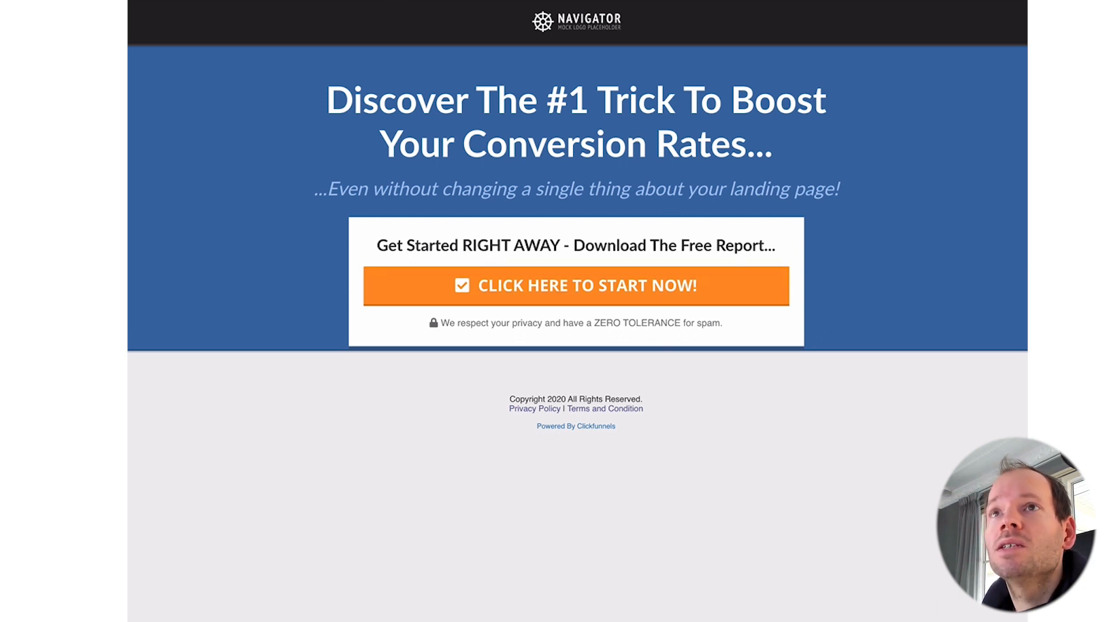
left_click(368, 1)
triple_click(437, 289)
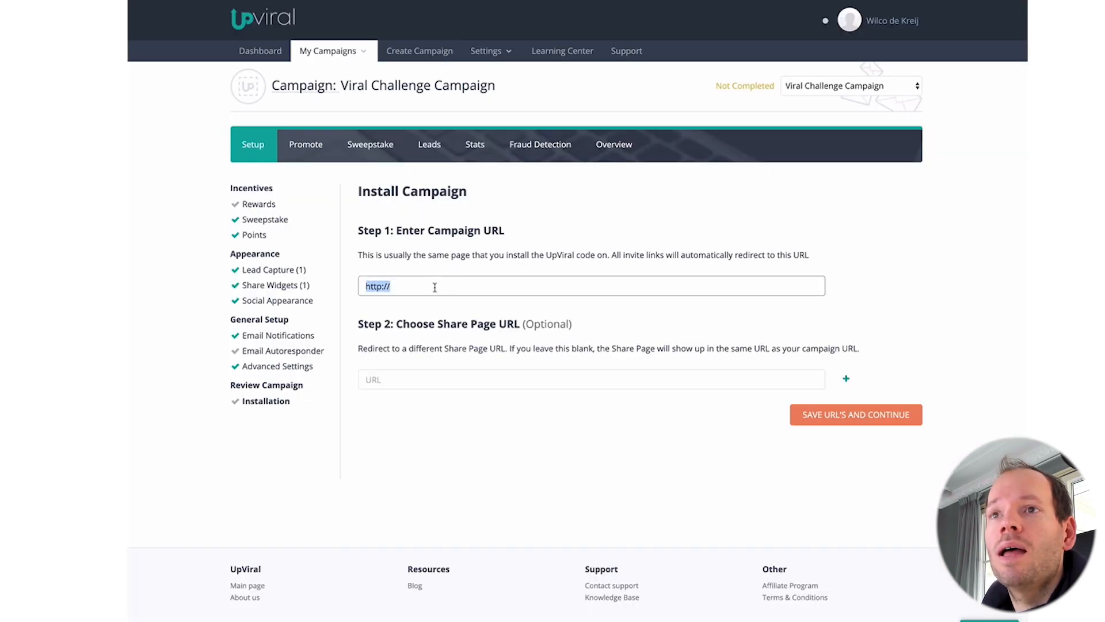
key("ctrl+v")
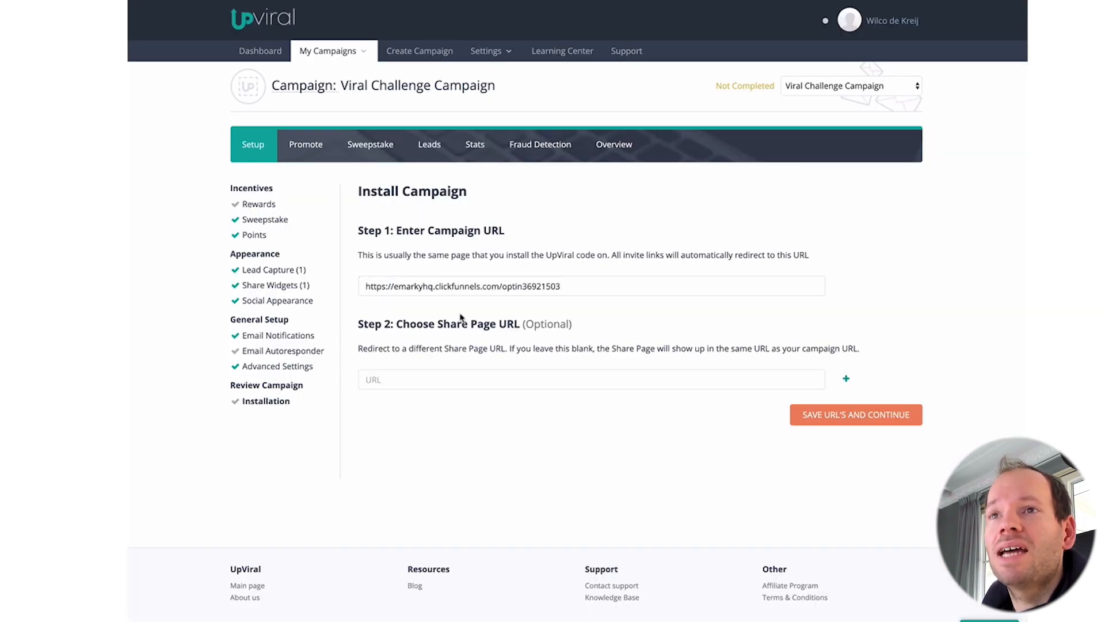
left_click(790, 1)
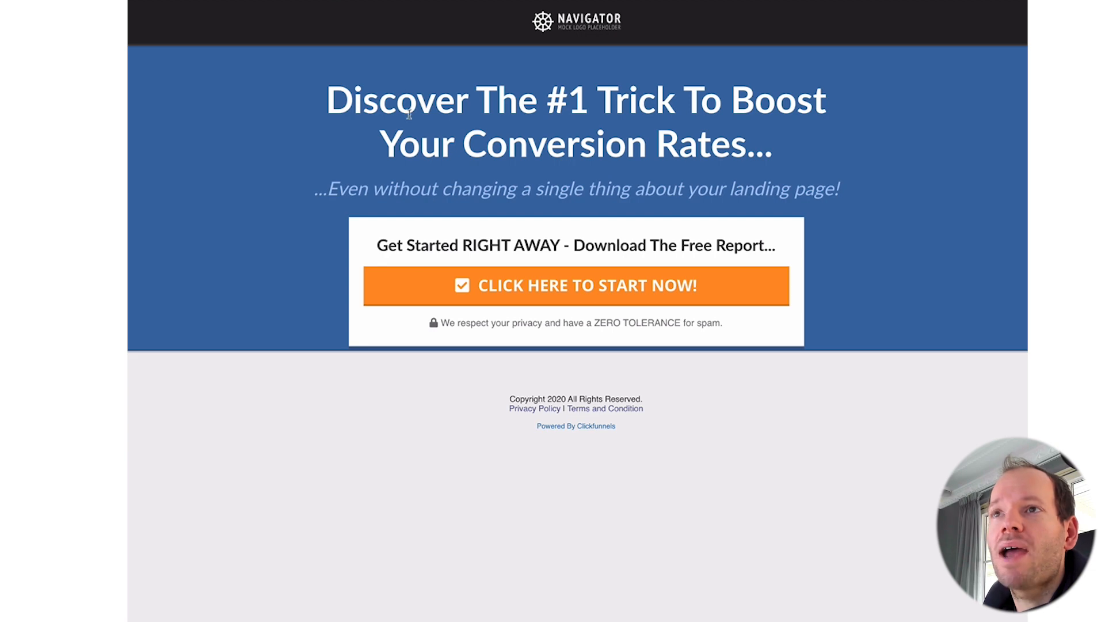
key("ctrl+Tab")
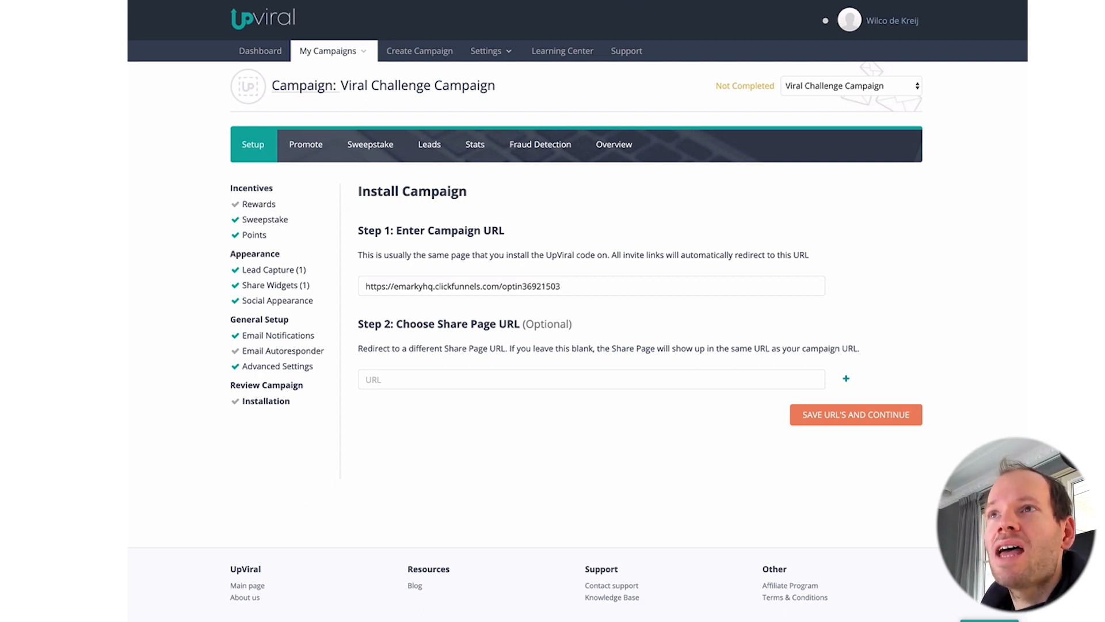
key("ctrl+Tab")
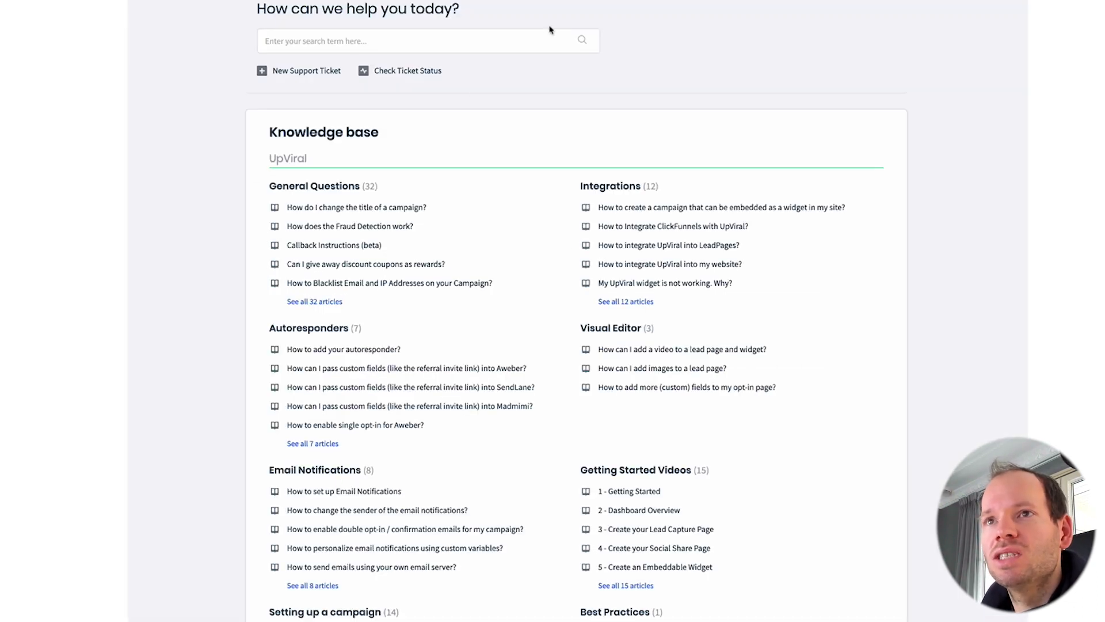
scroll(588, 121, "down", 1)
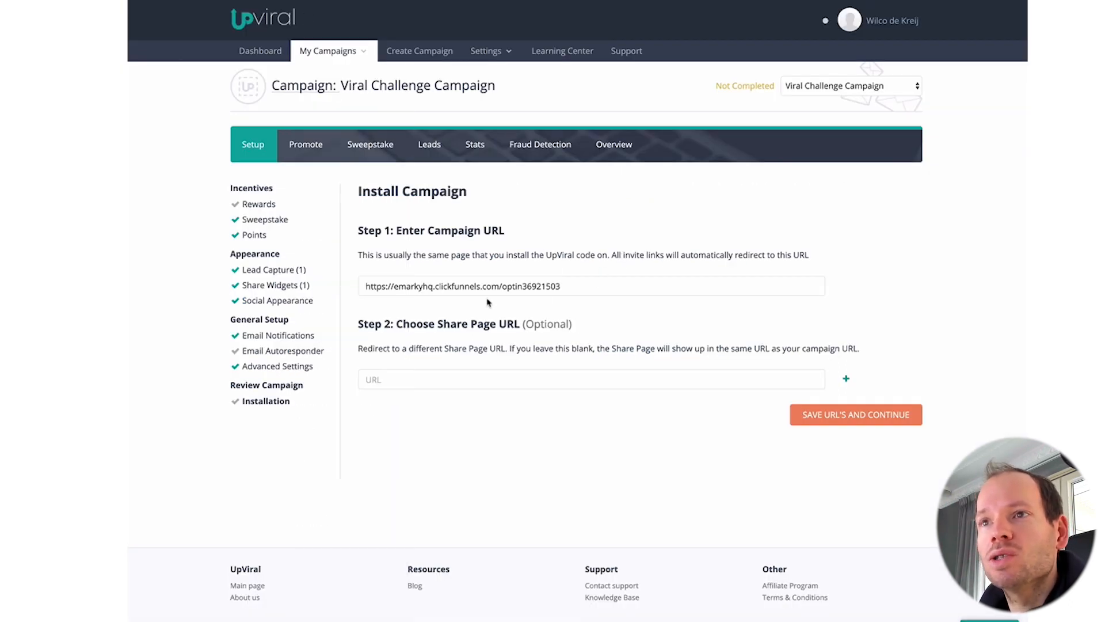
Step: Save the campaign URLs and copy the generated widget embed code from Step 3
double_click(582, 285)
left_click(870, 417)
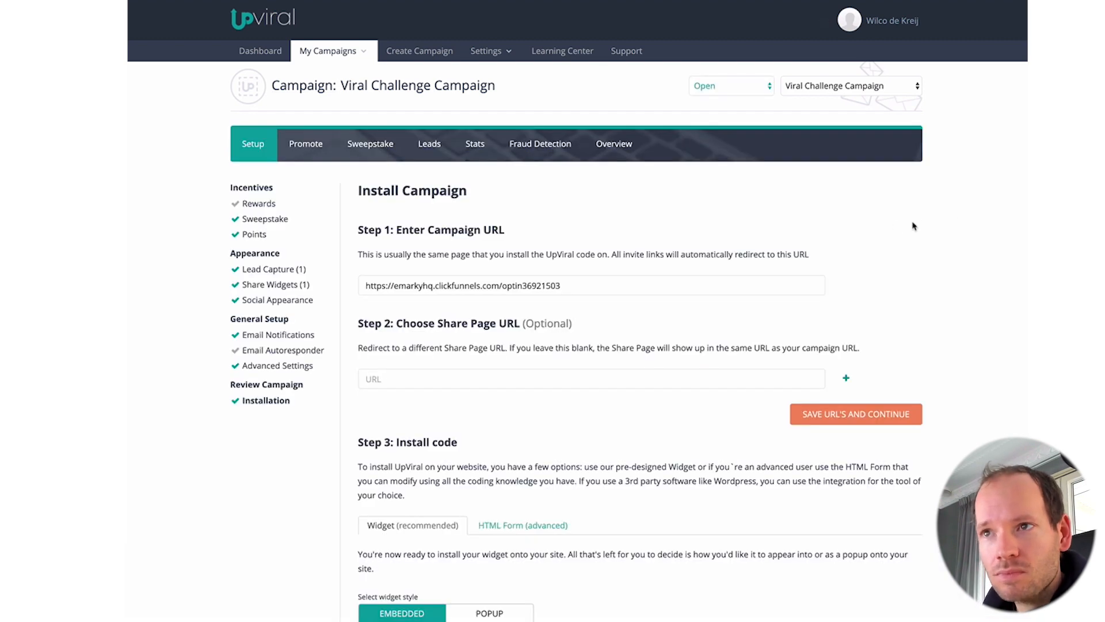
scroll(682, 363, "down", 2)
scroll(682, 364, "down", 6)
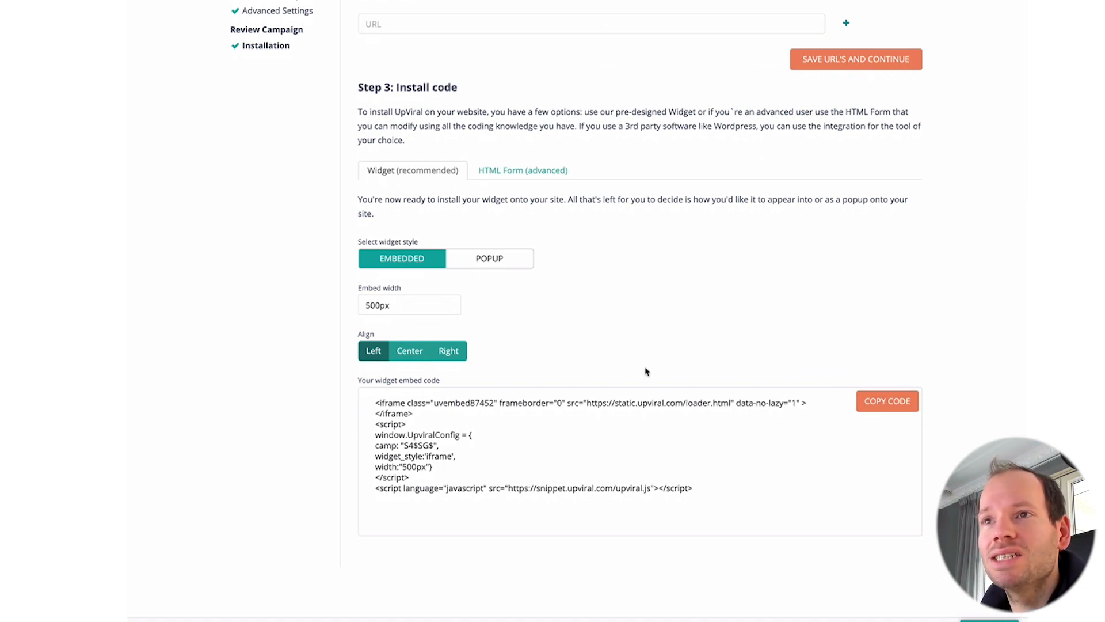
left_click(885, 407)
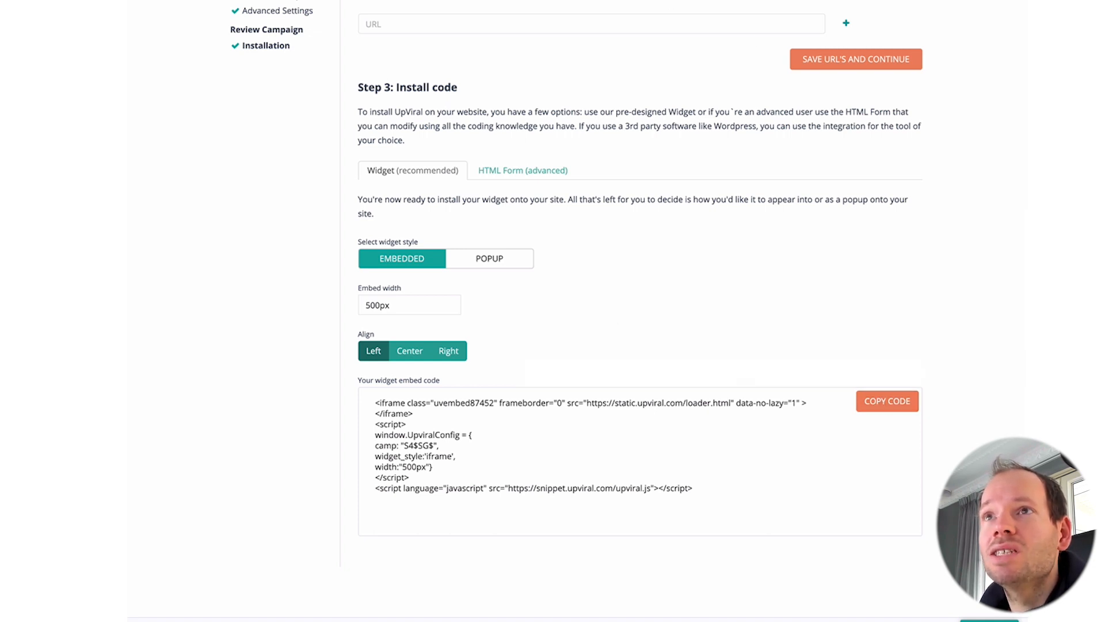
left_click(446, 1)
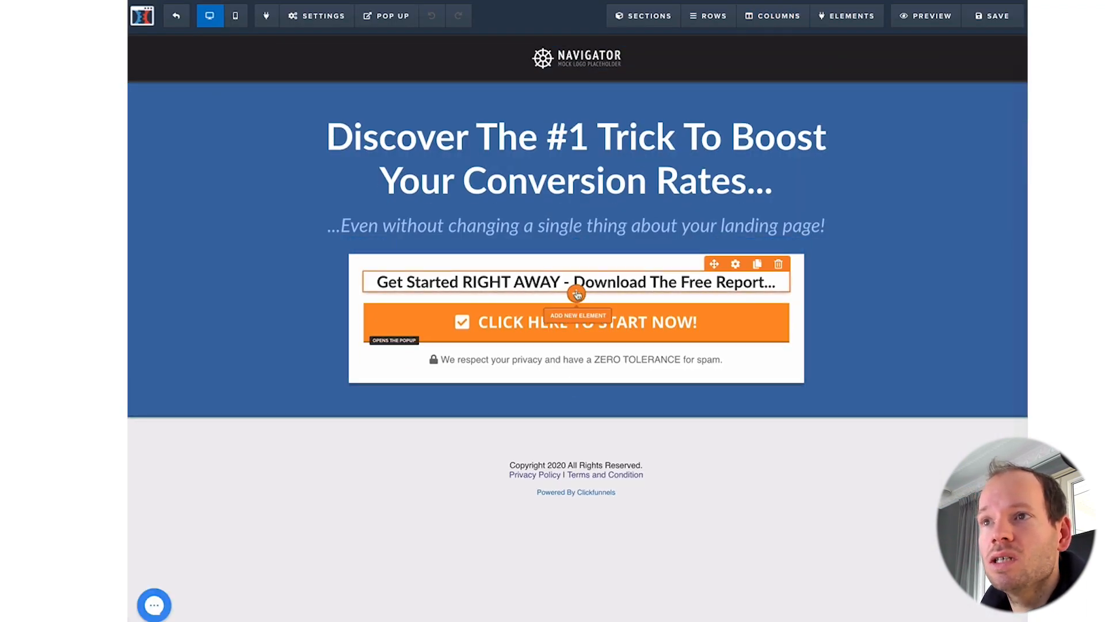
Step: Add a Custom JS/HTML element above the orange button in the opt-in box
left_click(577, 294)
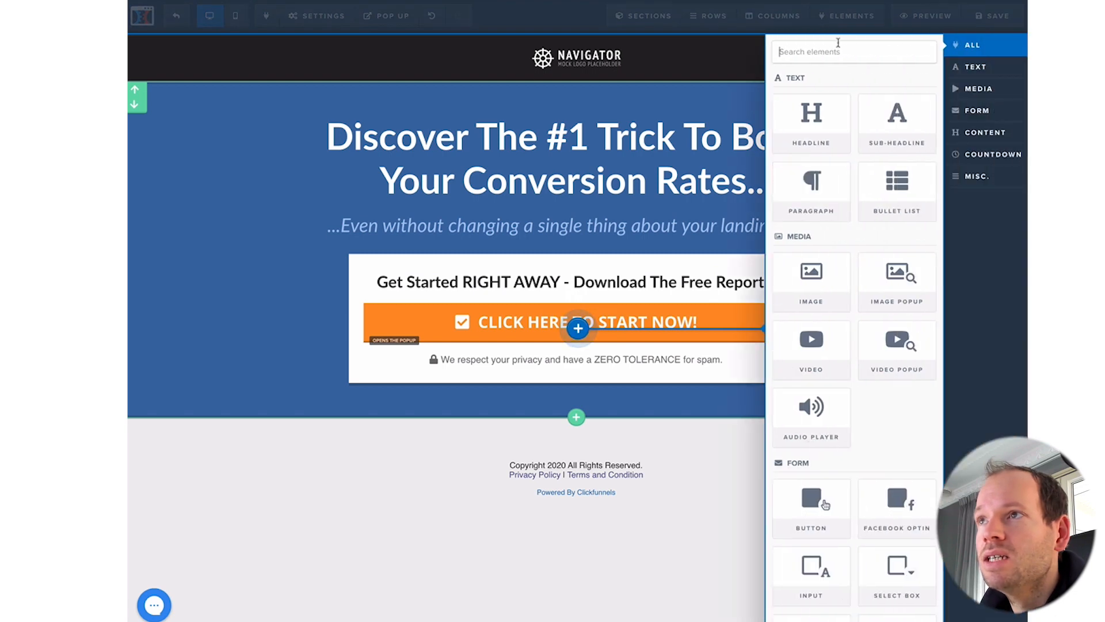
type("ifrm")
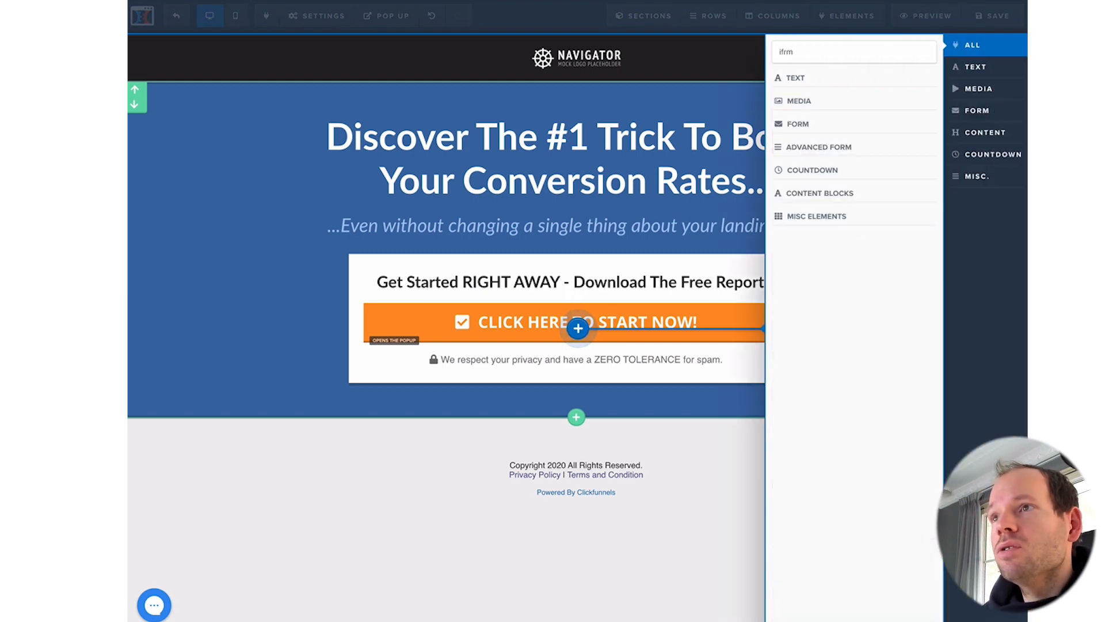
key("BackSpace")
key("BackSpace")
key("BackSpace")
key("BackSpace")
type("html")
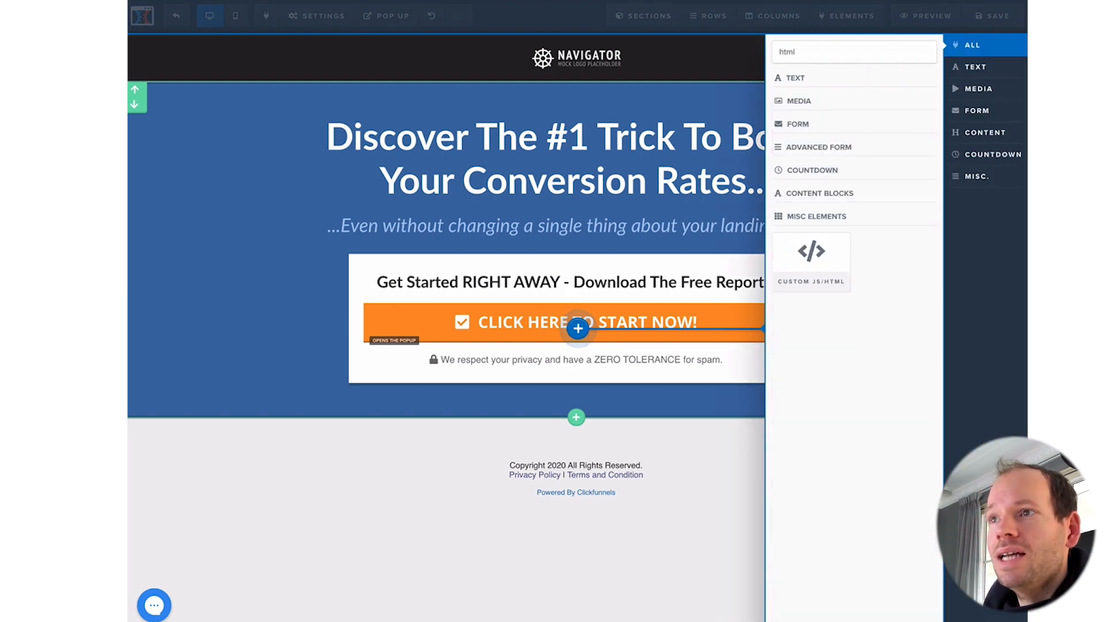
left_click(811, 256)
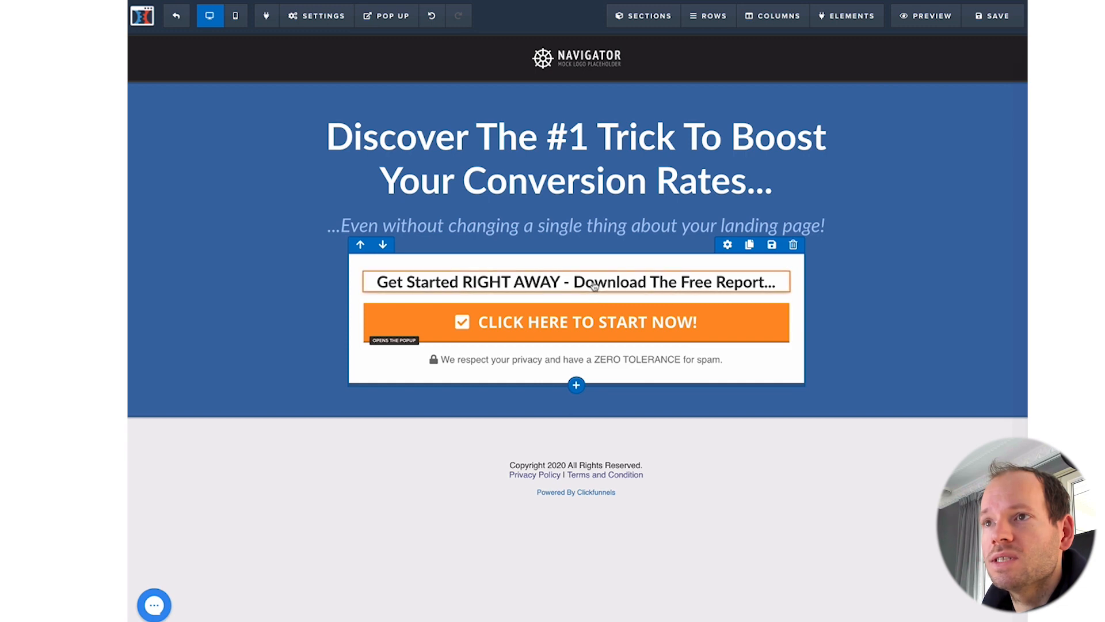
left_click(578, 328)
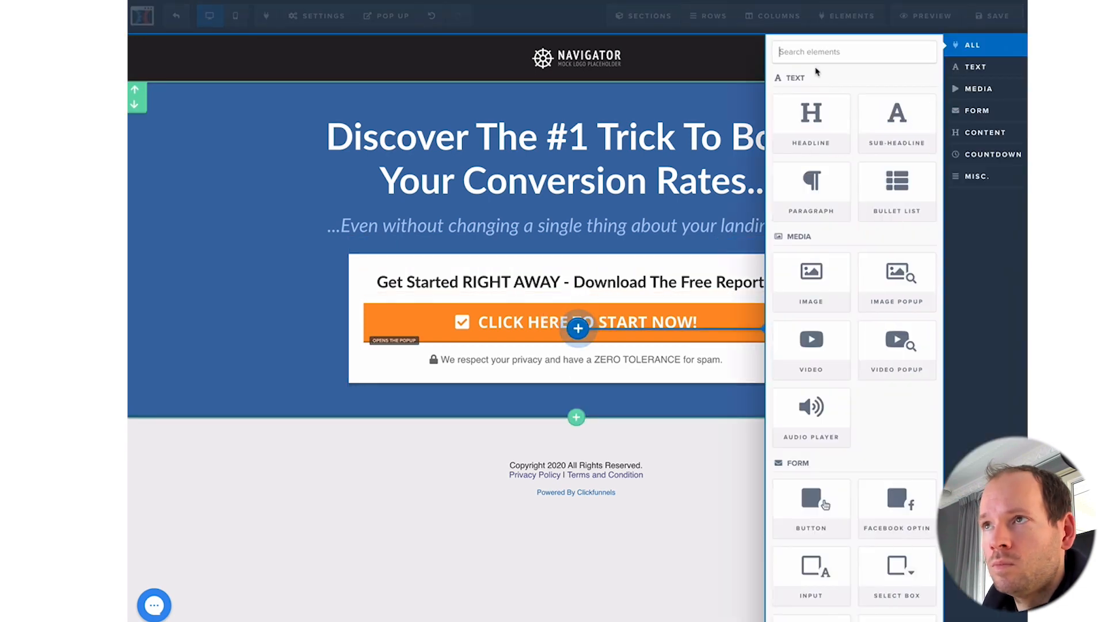
type("htm")
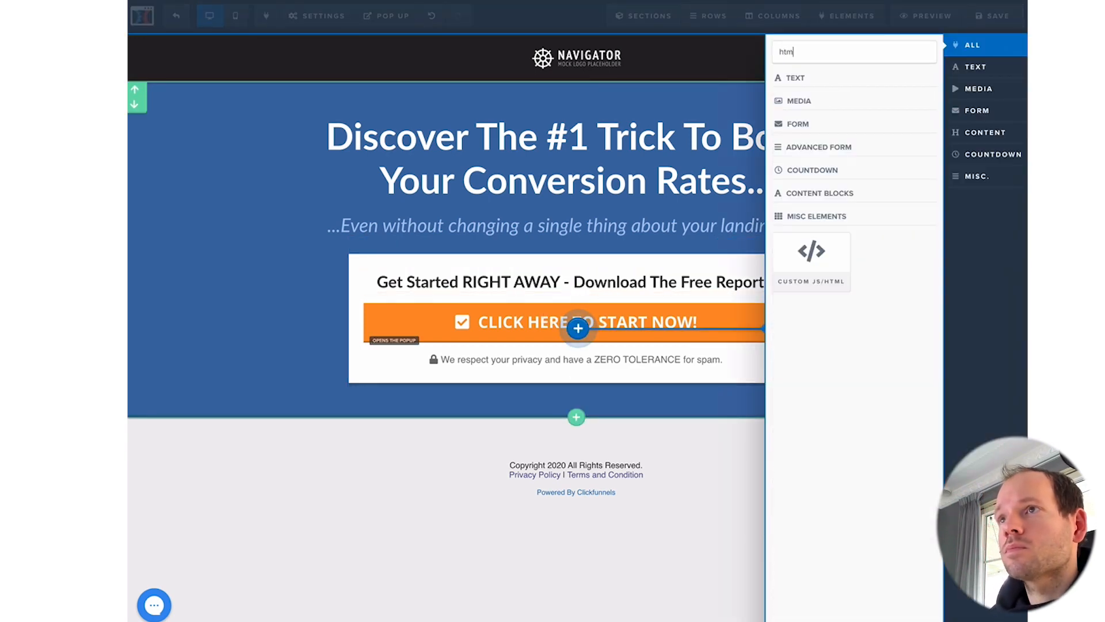
left_click(812, 260)
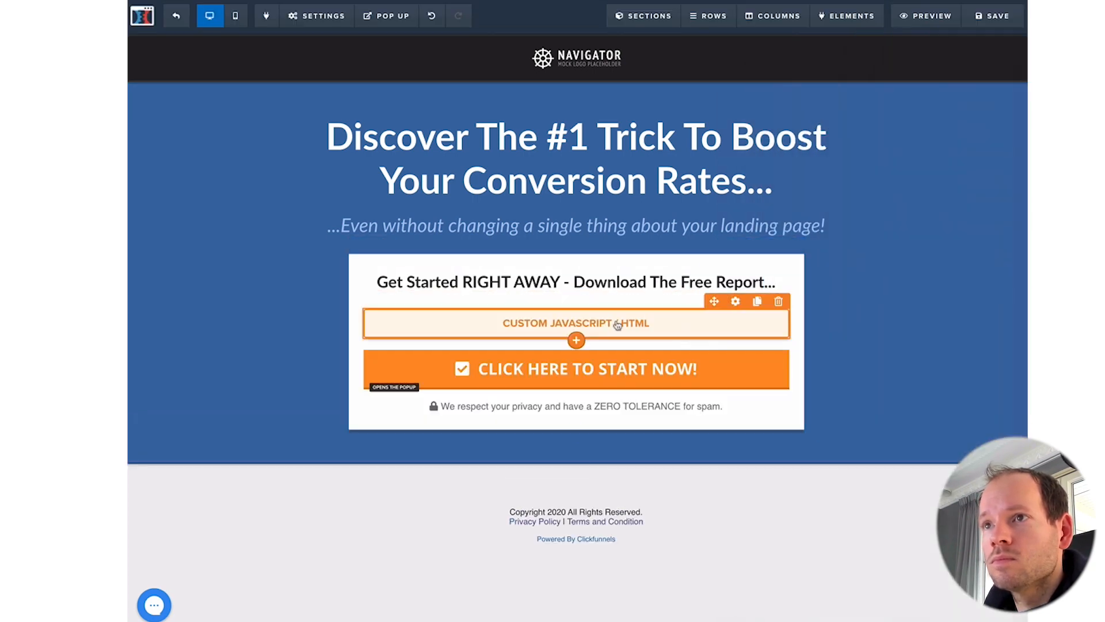
Step: Paste the UpViral embed code into the custom element's code editor
left_click(617, 326)
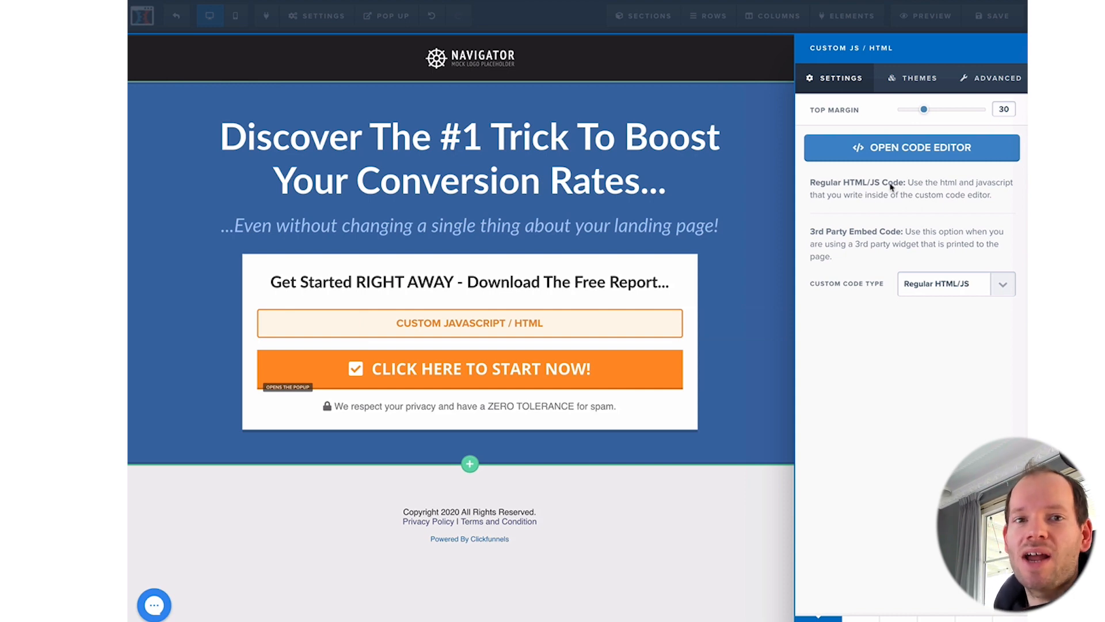
left_click(937, 151)
left_click(588, 156)
key("ctrl+v")
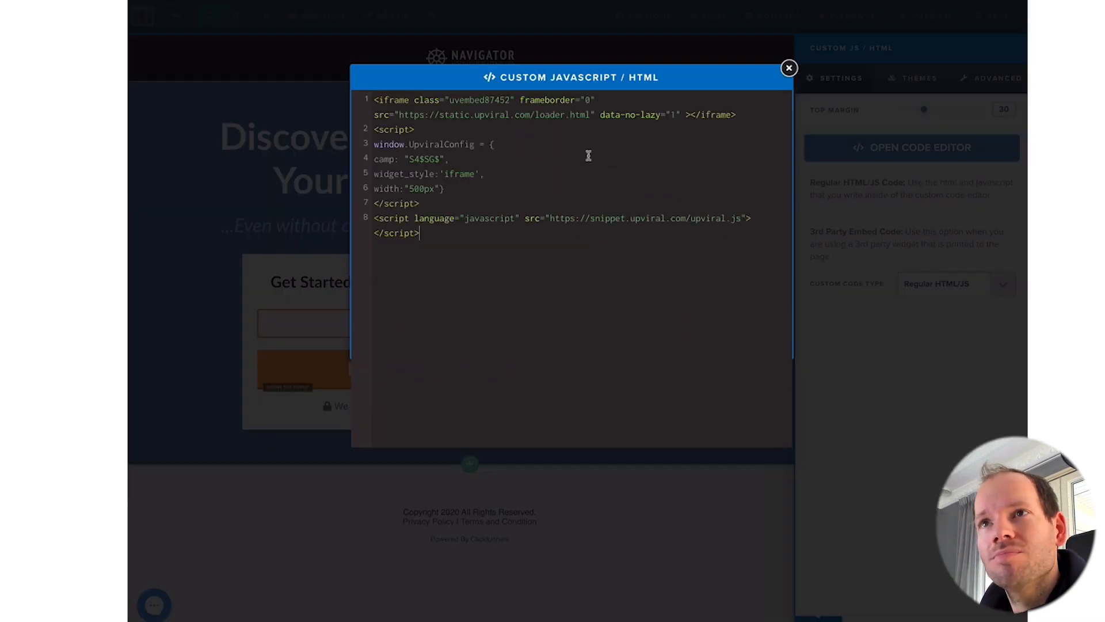
left_click(789, 69)
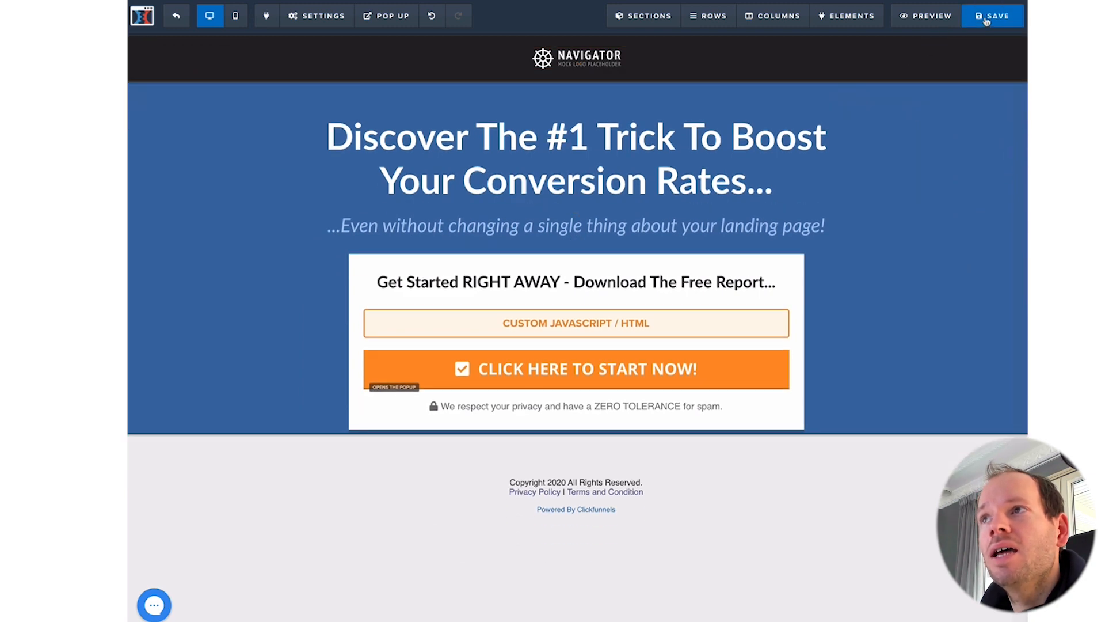
Step: Save and preview the opt-in page, then copy UpViral's center-aligned widget code
left_click(987, 19)
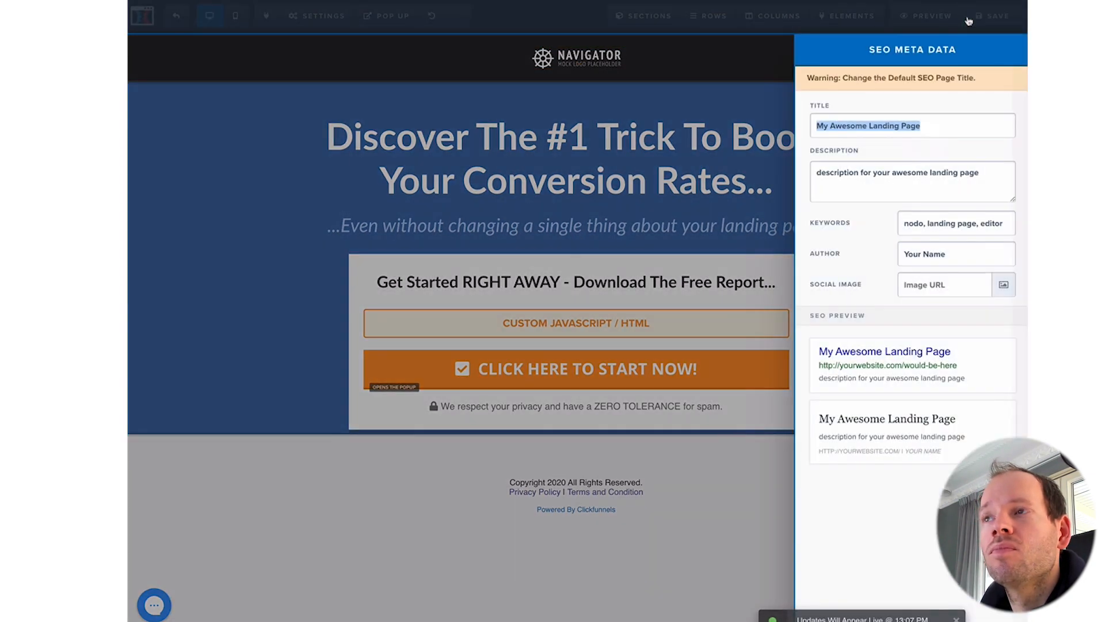
left_click(952, 22)
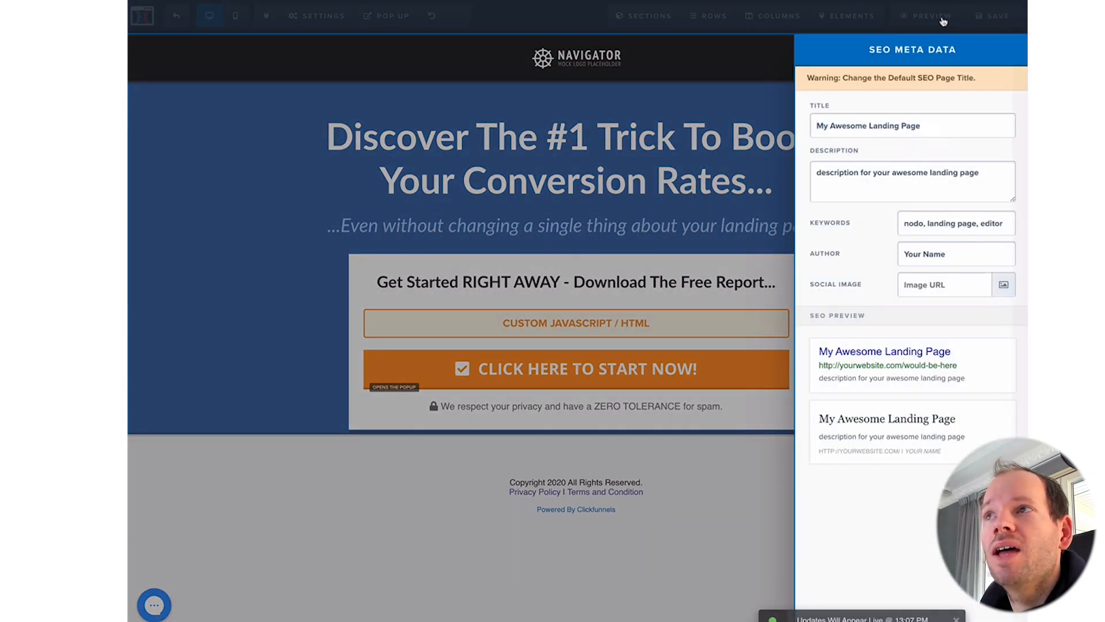
left_click(939, 21)
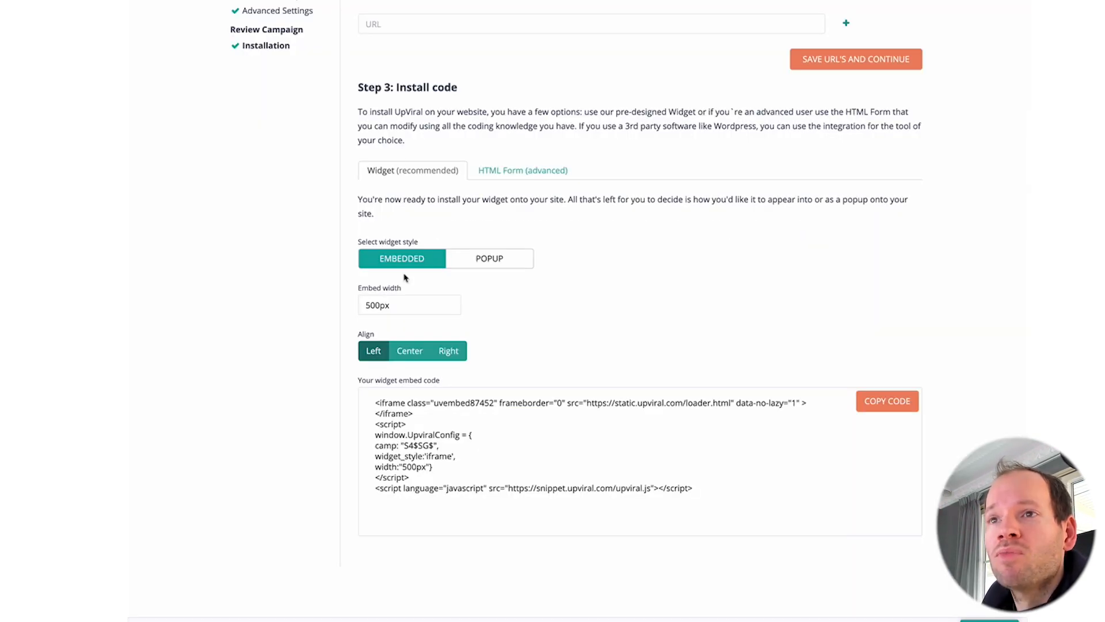
left_click(410, 357)
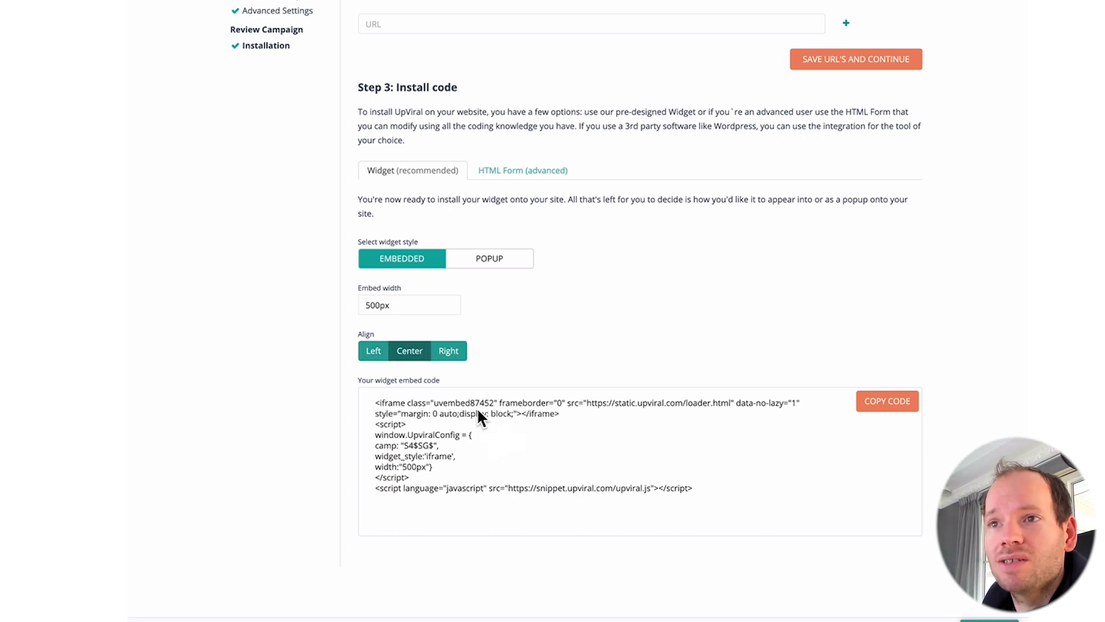
left_click(887, 403)
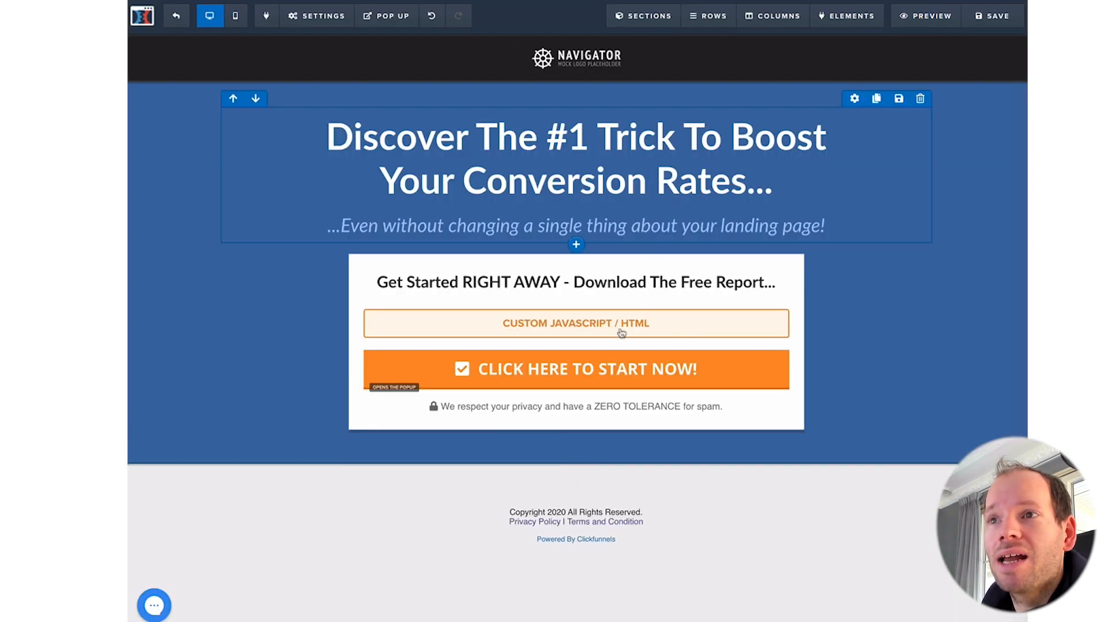
Step: Replace the custom HTML element's code with the centered UpViral embed code
left_click(622, 325)
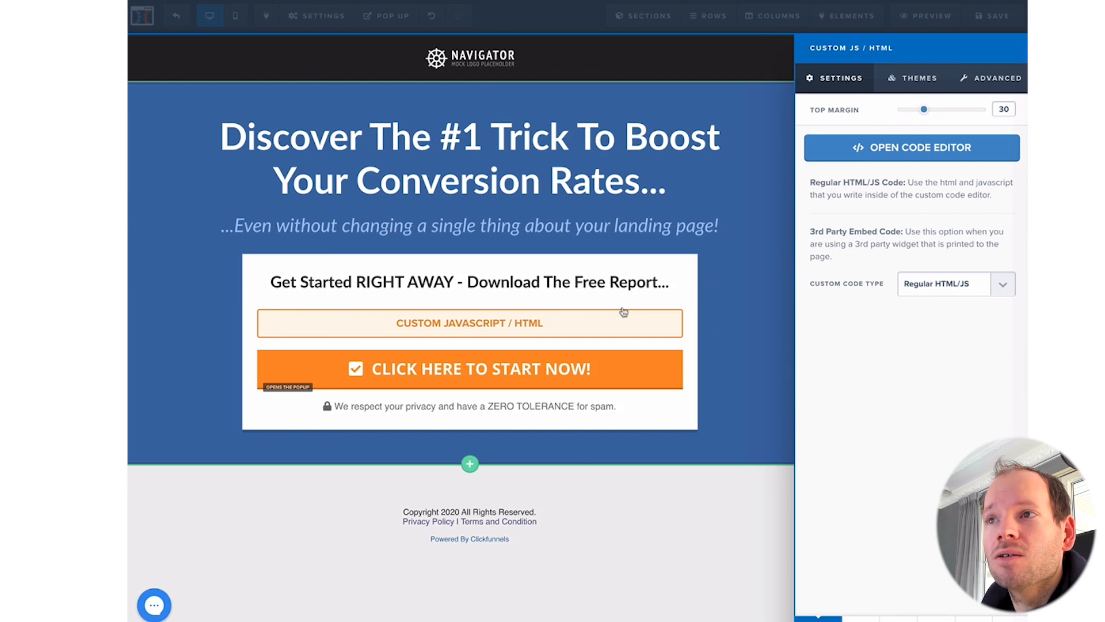
left_click(881, 148)
key("ctrl+a")
key("ctrl+v")
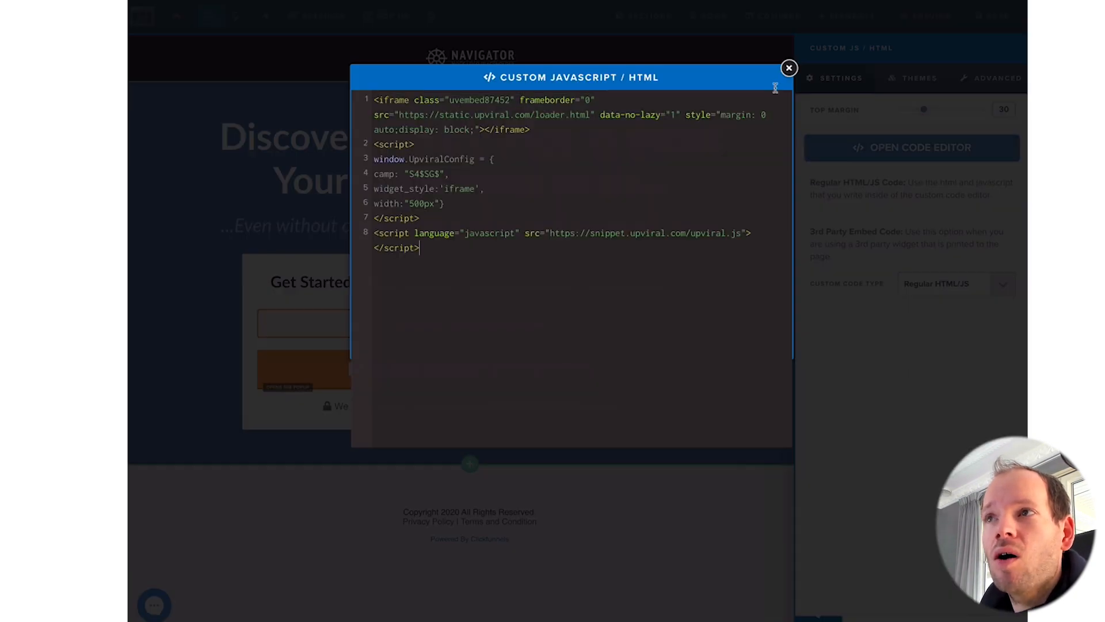
left_click(788, 69)
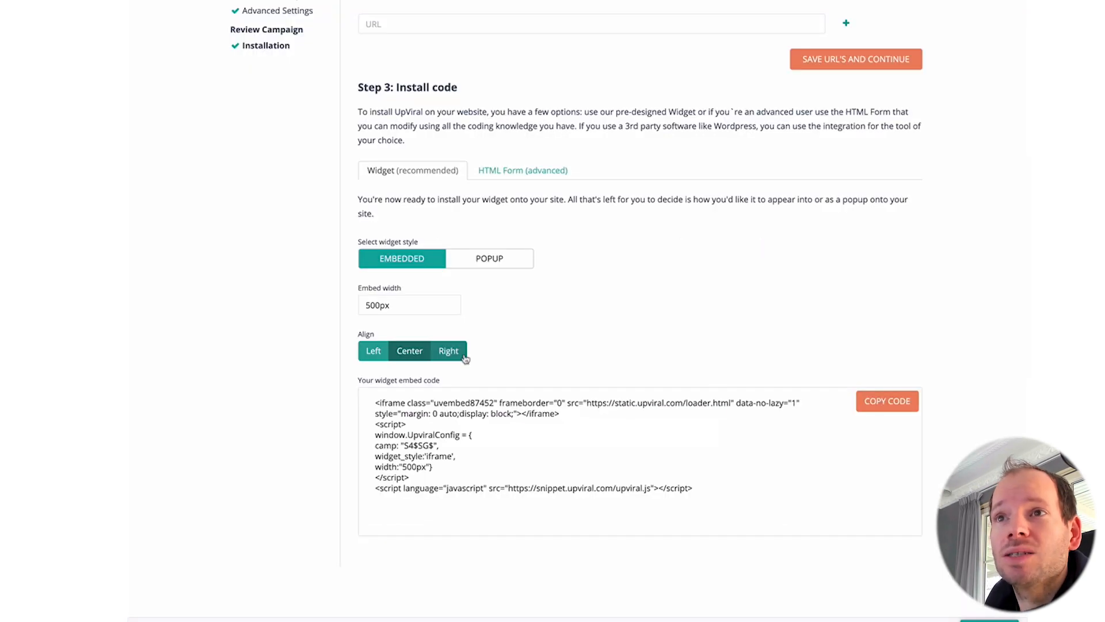
Step: Scroll through UpViral's Install Campaign page to review Steps 1–3 and the embed code
scroll(305, 278, "up", 6)
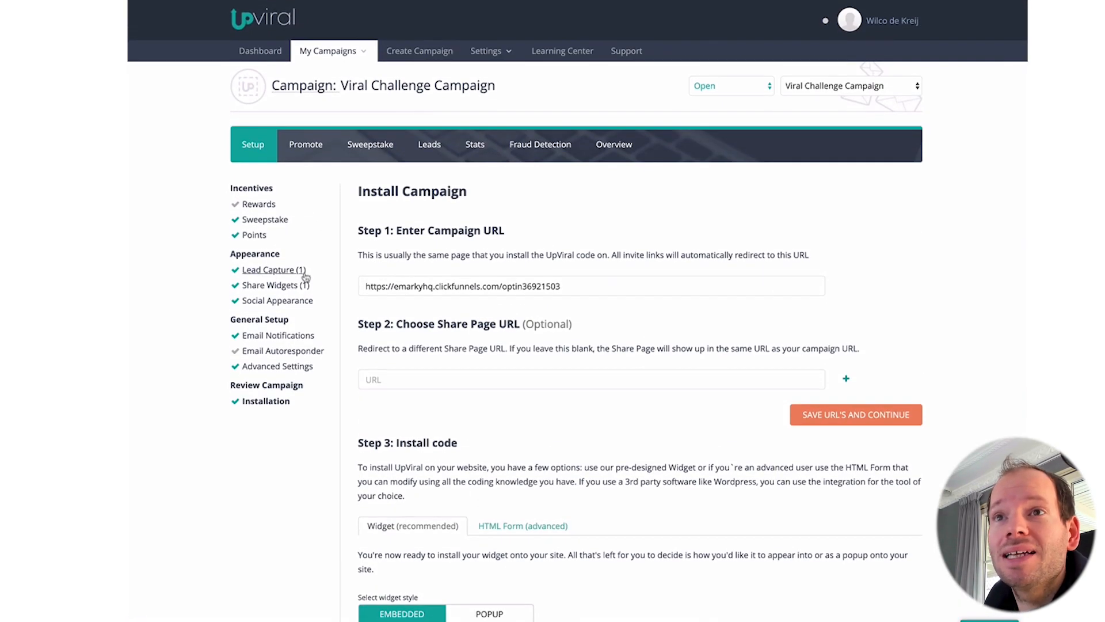
scroll(281, 286, "down", 4)
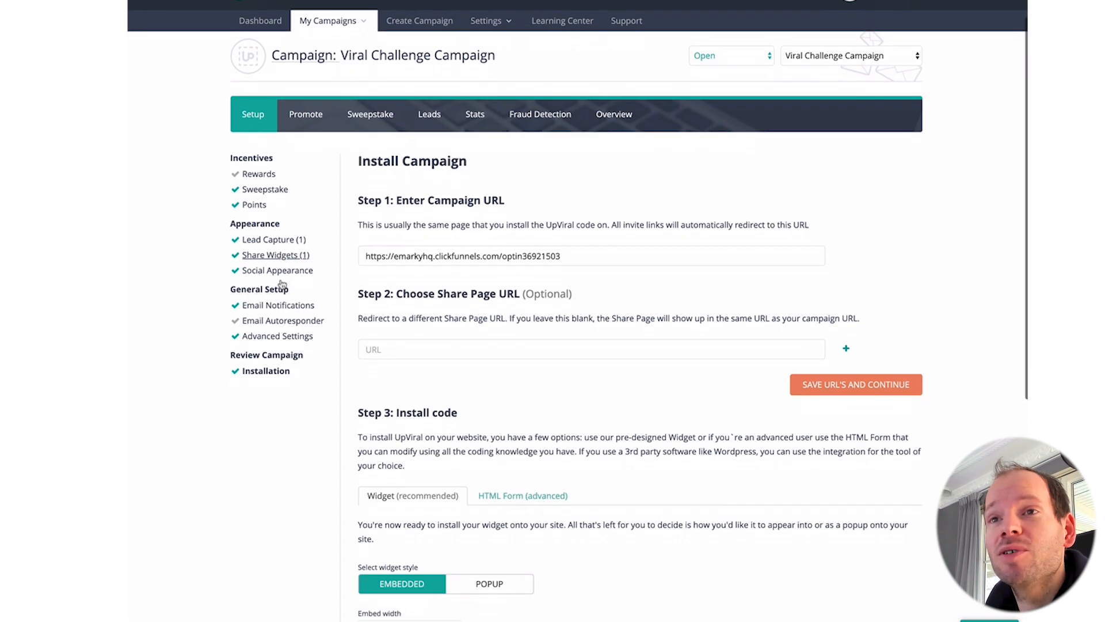
scroll(284, 222, "up", 2)
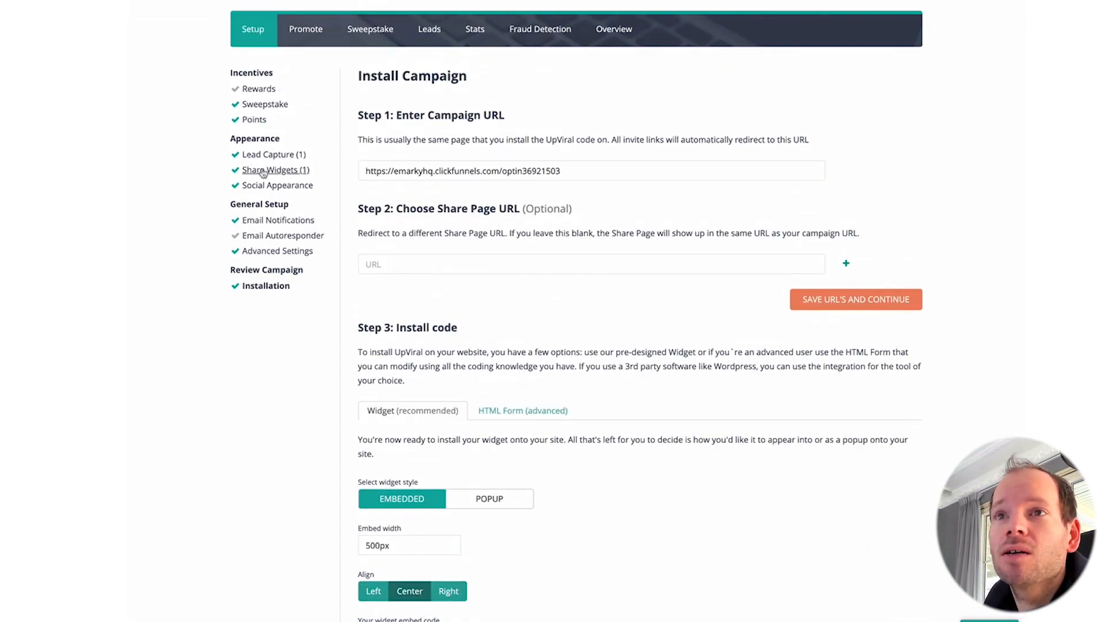
scroll(531, 347, "down", 1)
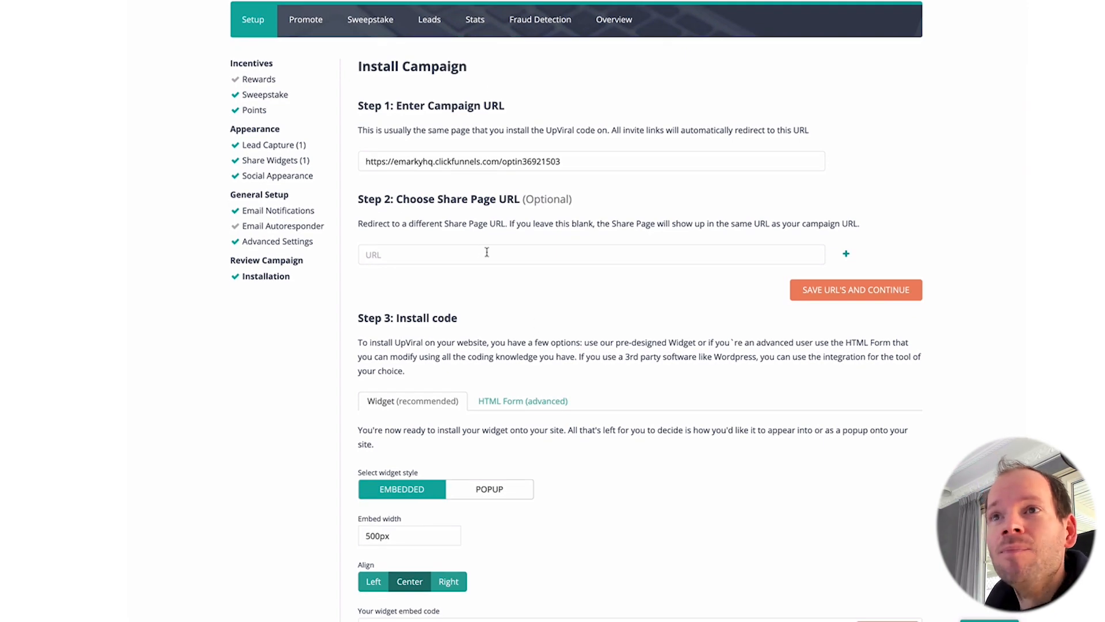
scroll(485, 69, "down", 1)
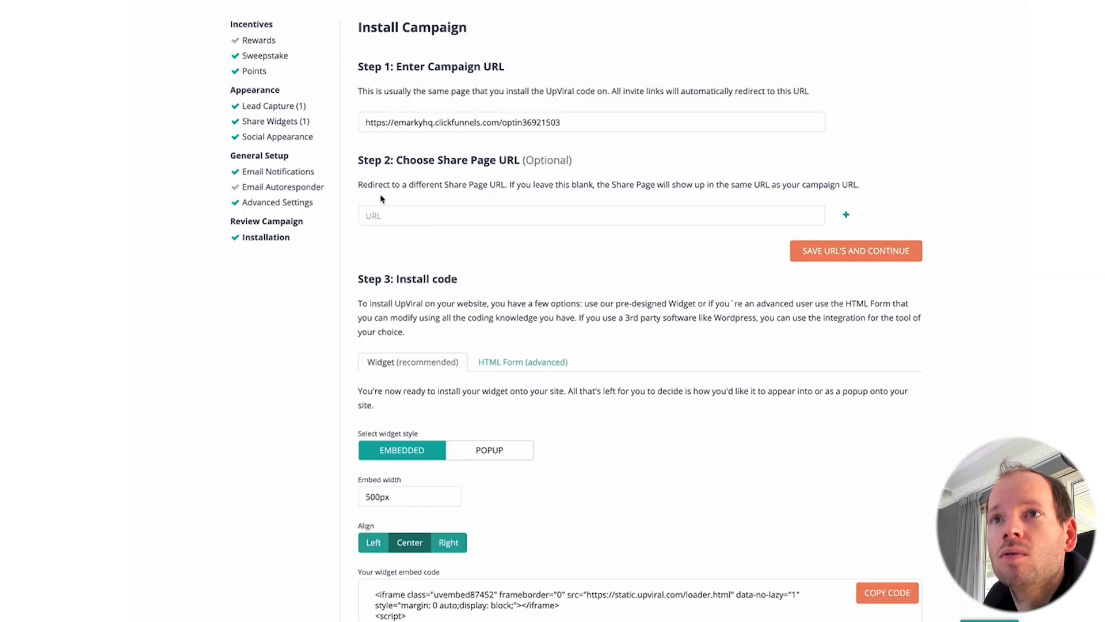
Step: Sign up on the live opt-in page with a name and e-mail to reach the share page
key("ctrl+Tab")
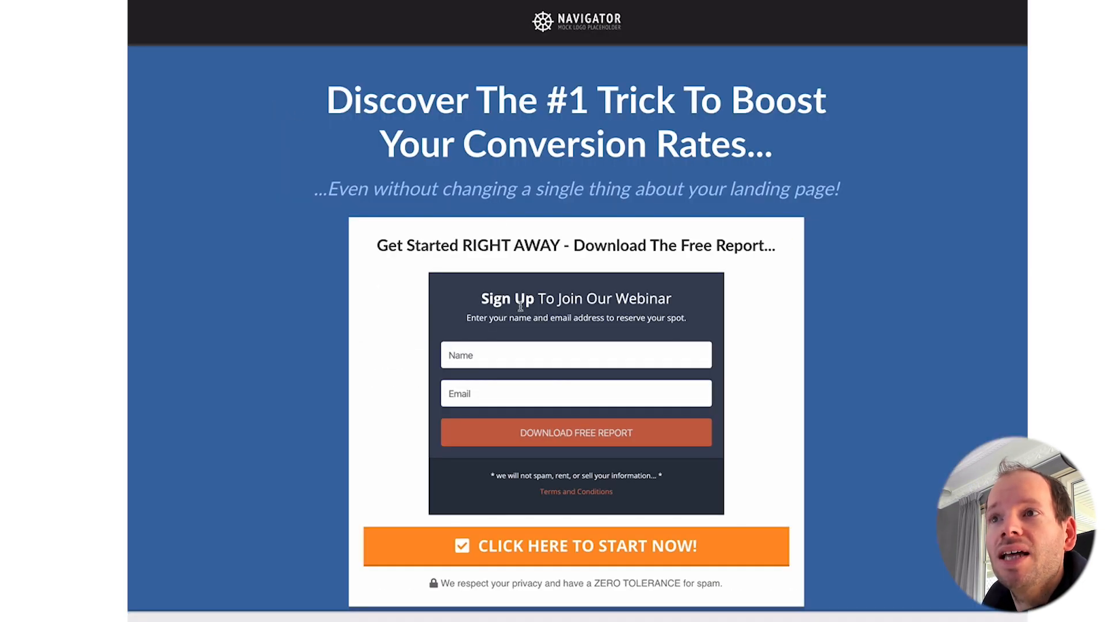
type("Wilco")
key("Tab")
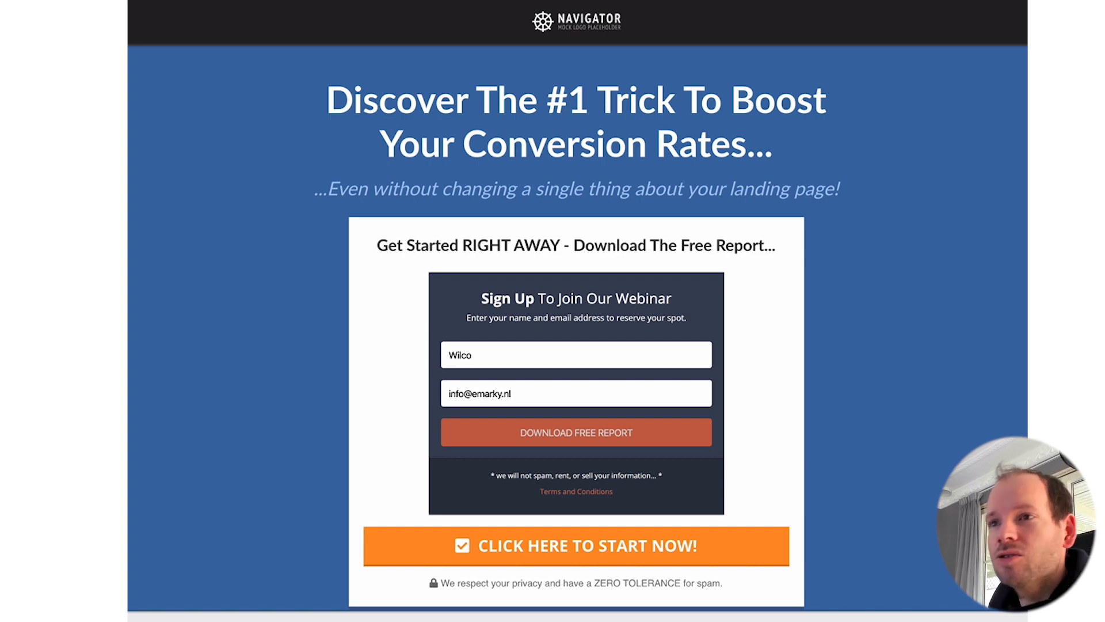
left_click(561, 433)
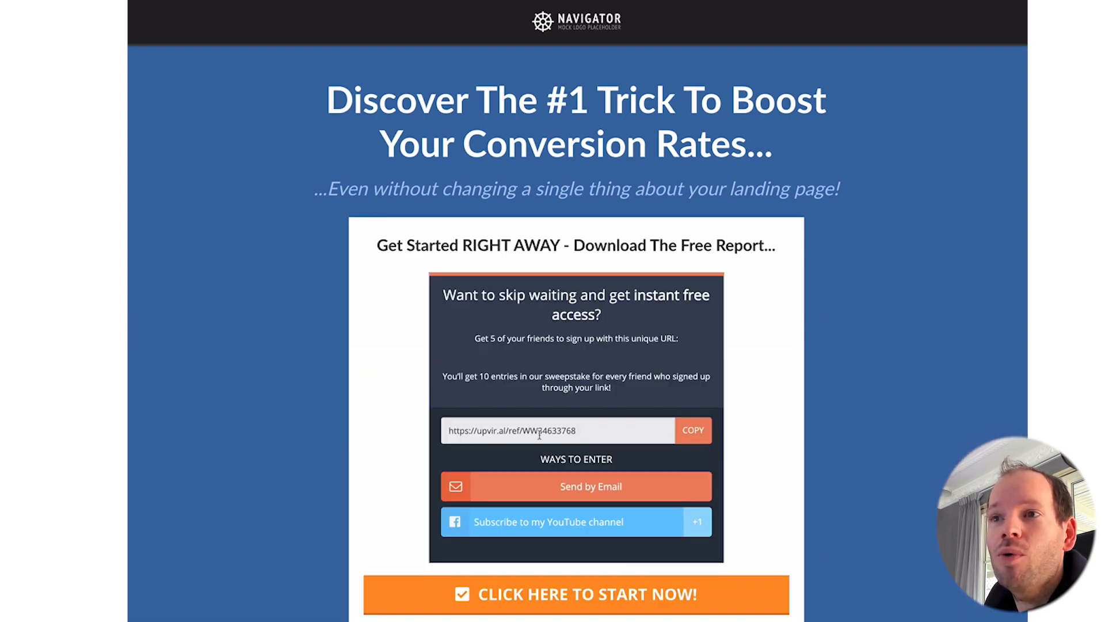
Step: Open the share widget's unique referral URL in a new browser tab
left_click_drag(451, 429, 579, 436)
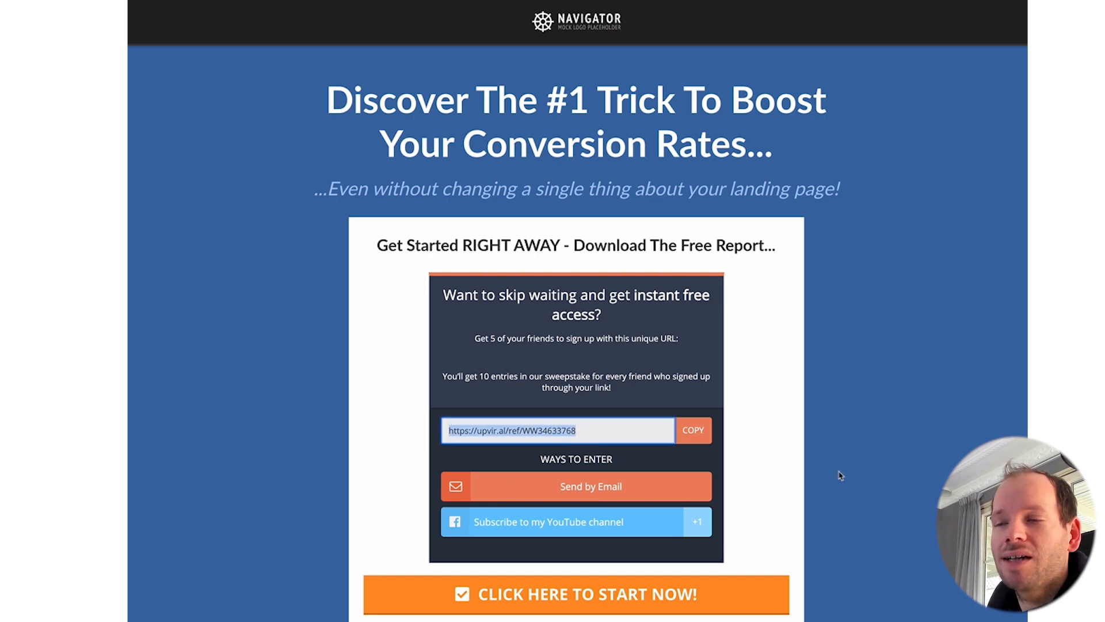
left_click_drag(574, 440, 471, 420)
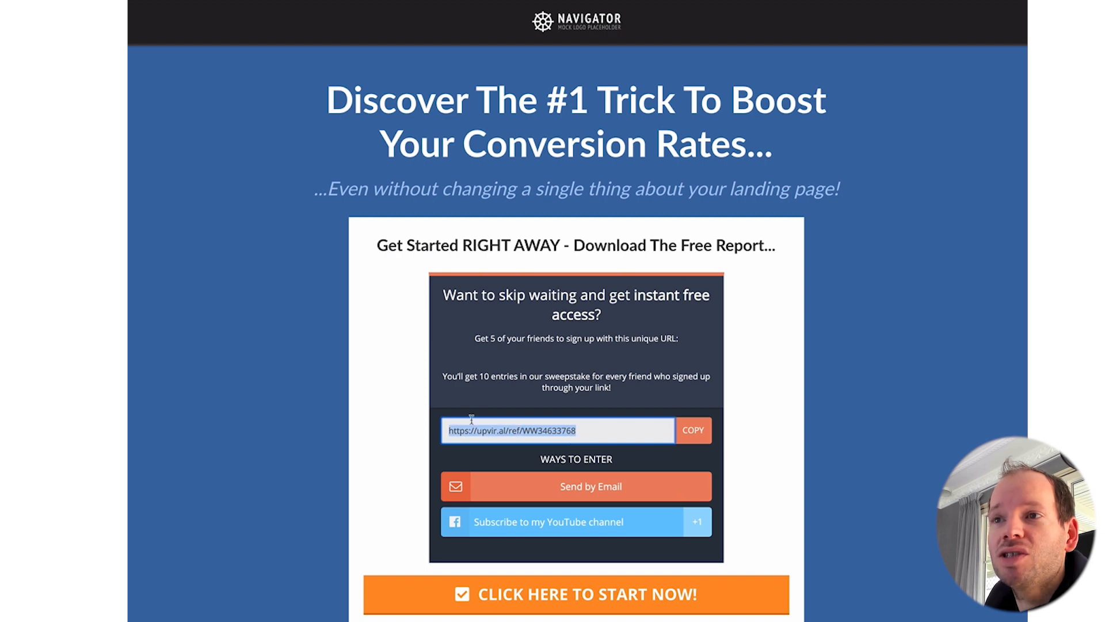
key("ctrl+t")
key("ctrl+v")
key("Return")
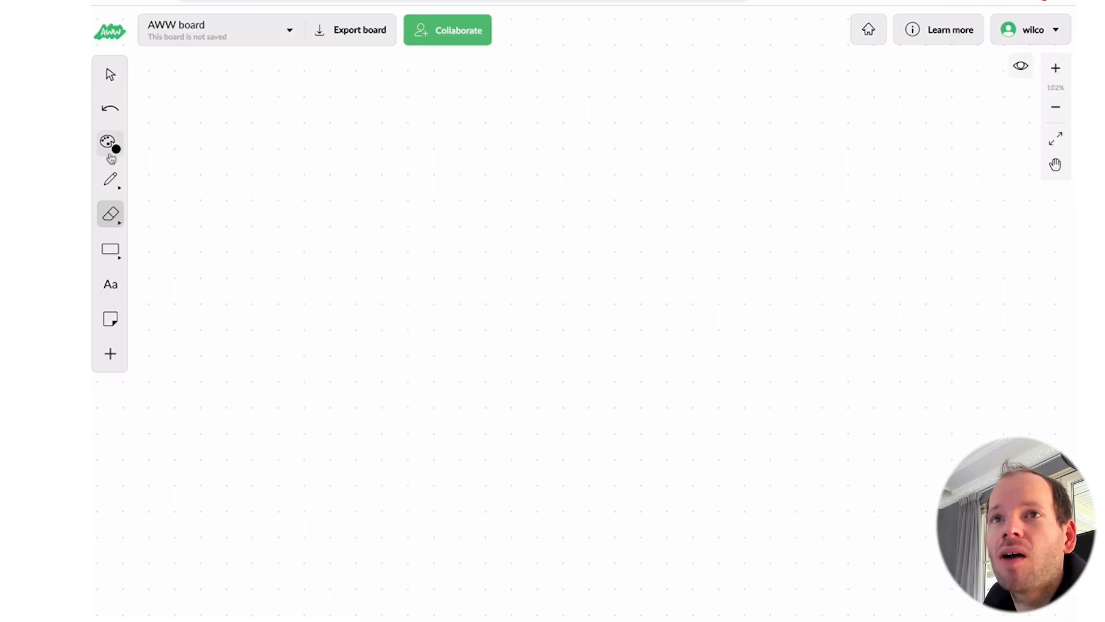
left_click(110, 178)
Step: Sketch diagram 1: a page outline with an inner box, an oval pointing in, and a 1) label
mouse_move(334, 100)
left_mouse_down()
mouse_move(346, 234)
mouse_move(476, 92)
mouse_move(335, 92)
left_mouse_up()
mouse_move(390, 138)
left_mouse_down()
mouse_move(389, 155)
mouse_move(442, 158)
mouse_move(390, 137)
left_mouse_up()
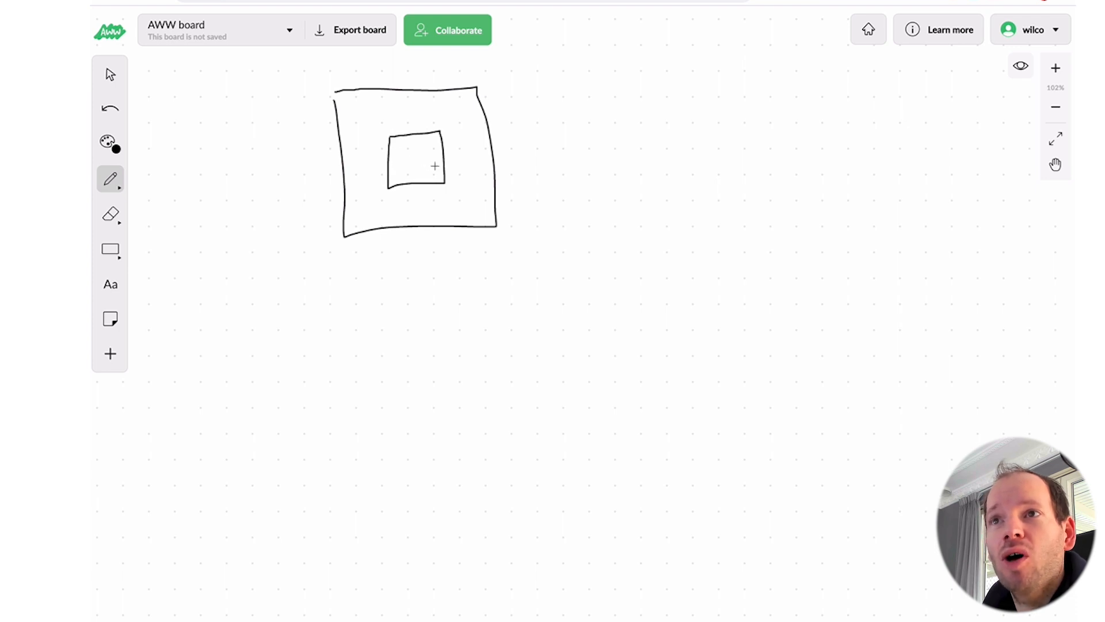
mouse_move(440, 167)
left_mouse_down()
mouse_move(526, 168)
mouse_move(459, 137)
mouse_move(441, 144)
mouse_move(456, 154)
left_mouse_up()
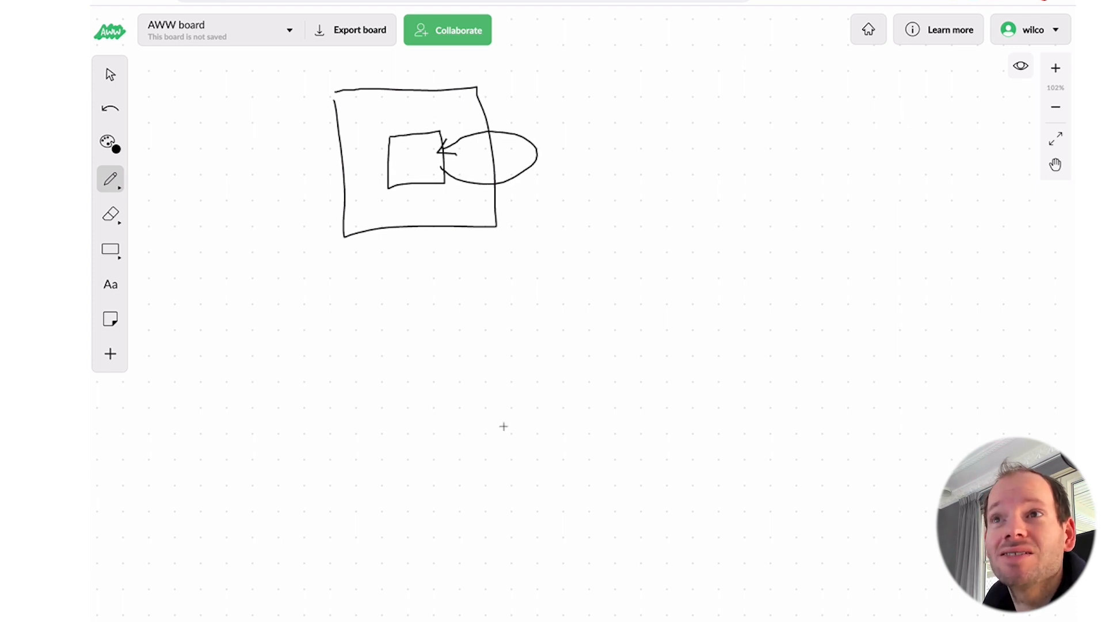
left_click_drag(243, 144, 245, 172)
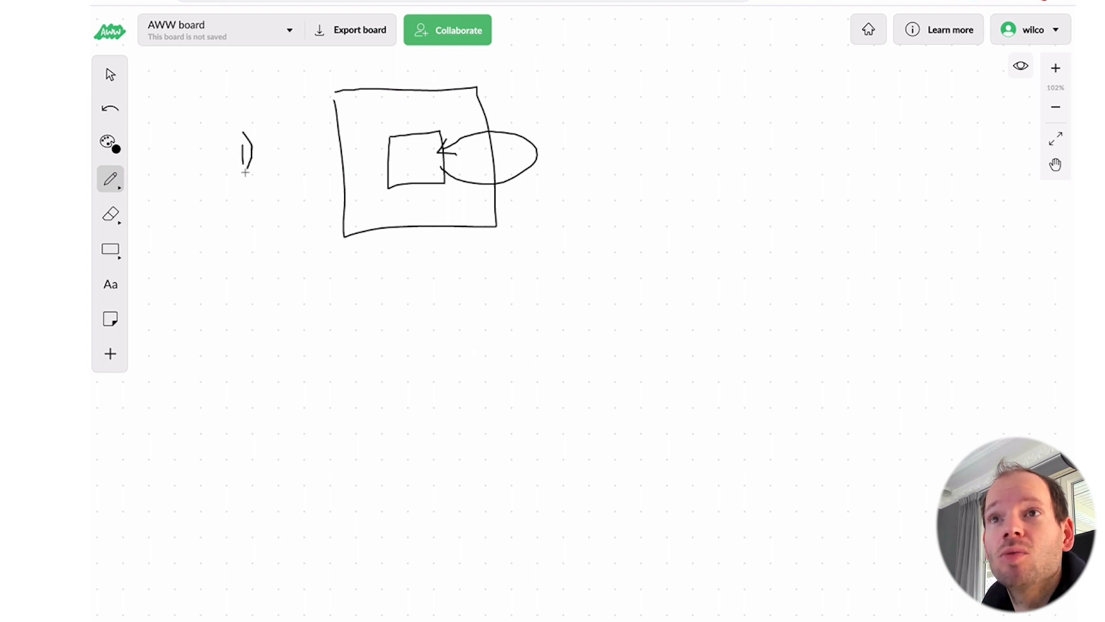
Step: Write the 2) label and sketch a second page with an inner box beside a large page
left_click_drag(255, 333, 261, 350)
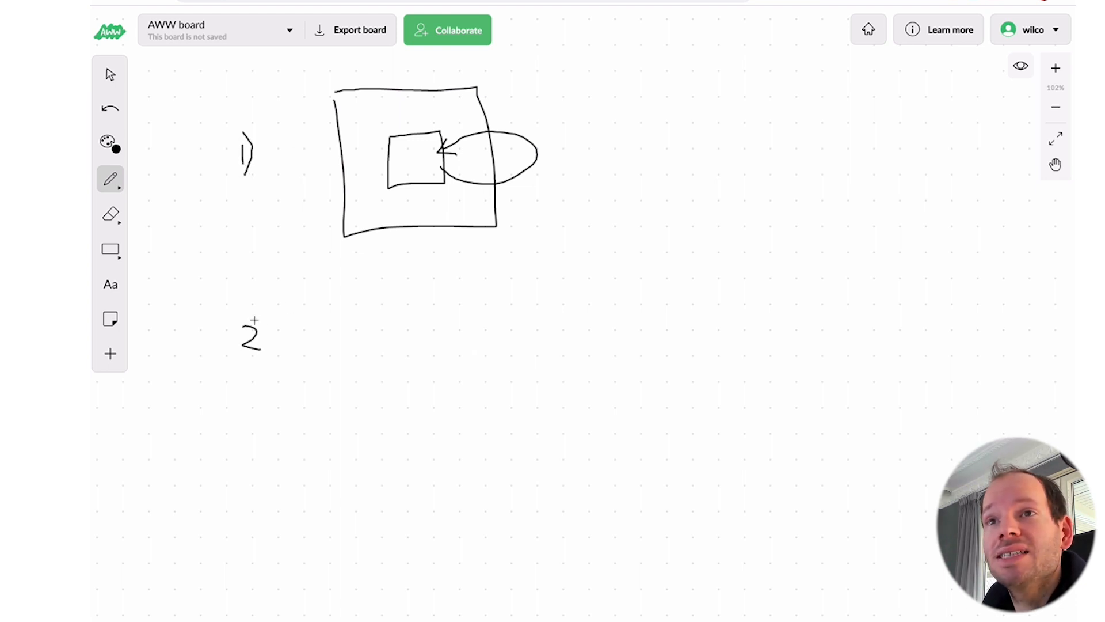
left_click_drag(251, 304, 258, 385)
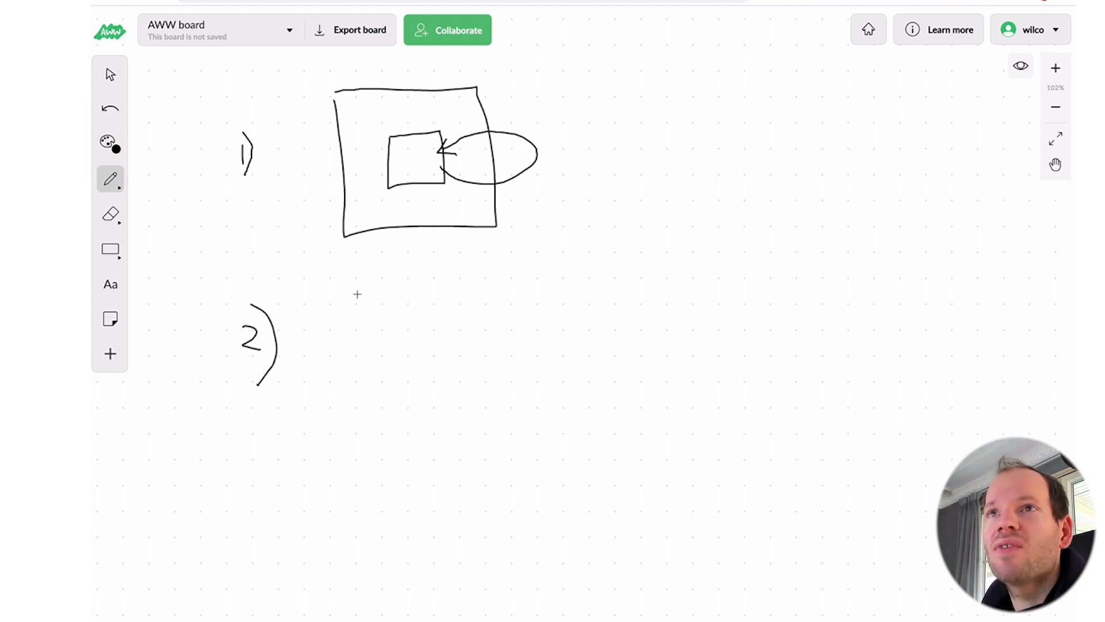
mouse_move(343, 277)
left_mouse_down()
mouse_move(356, 420)
mouse_move(502, 403)
mouse_move(438, 262)
mouse_move(341, 269)
left_mouse_up()
mouse_move(386, 310)
left_mouse_down()
mouse_move(388, 359)
mouse_move(459, 309)
mouse_move(386, 308)
mouse_move(396, 329)
mouse_move(403, 322)
mouse_move(397, 339)
mouse_move(431, 336)
mouse_move(397, 342)
mouse_move(552, 332)
left_mouse_up()
mouse_move(578, 263)
left_mouse_down()
mouse_move(585, 388)
mouse_move(763, 392)
mouse_move(765, 224)
mouse_move(582, 241)
mouse_move(581, 262)
mouse_move(633, 321)
mouse_move(688, 294)
mouse_move(630, 283)
mouse_move(684, 296)
mouse_move(639, 300)
mouse_move(664, 303)
left_mouse_up()
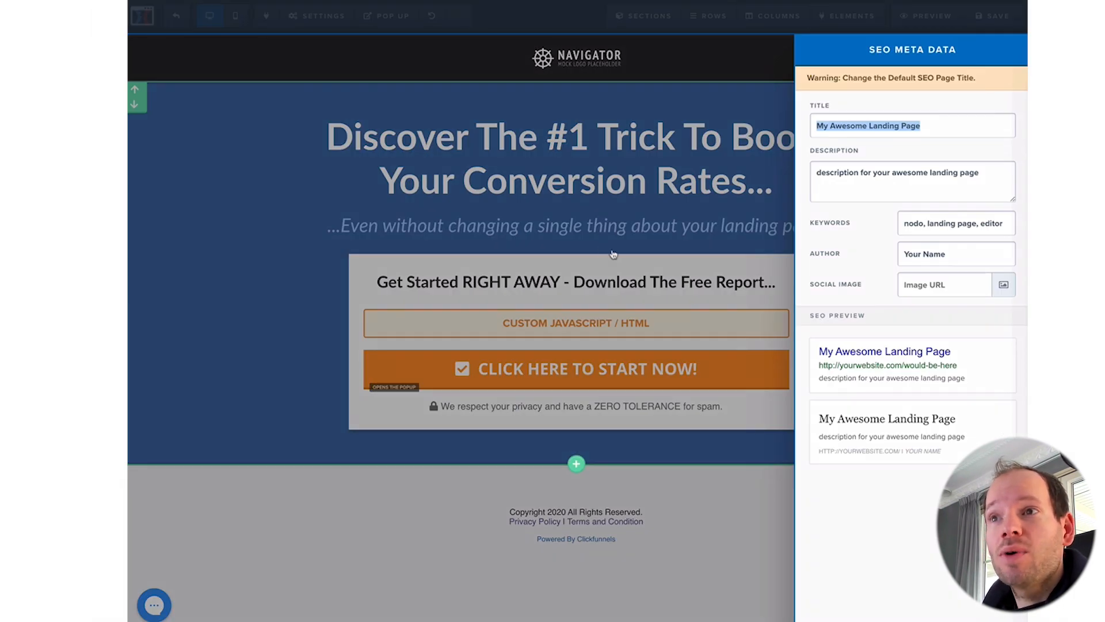
Step: Apply the Vintage Squeeze - 4 video template to the Thank You step and select its page URL
left_click(613, 256)
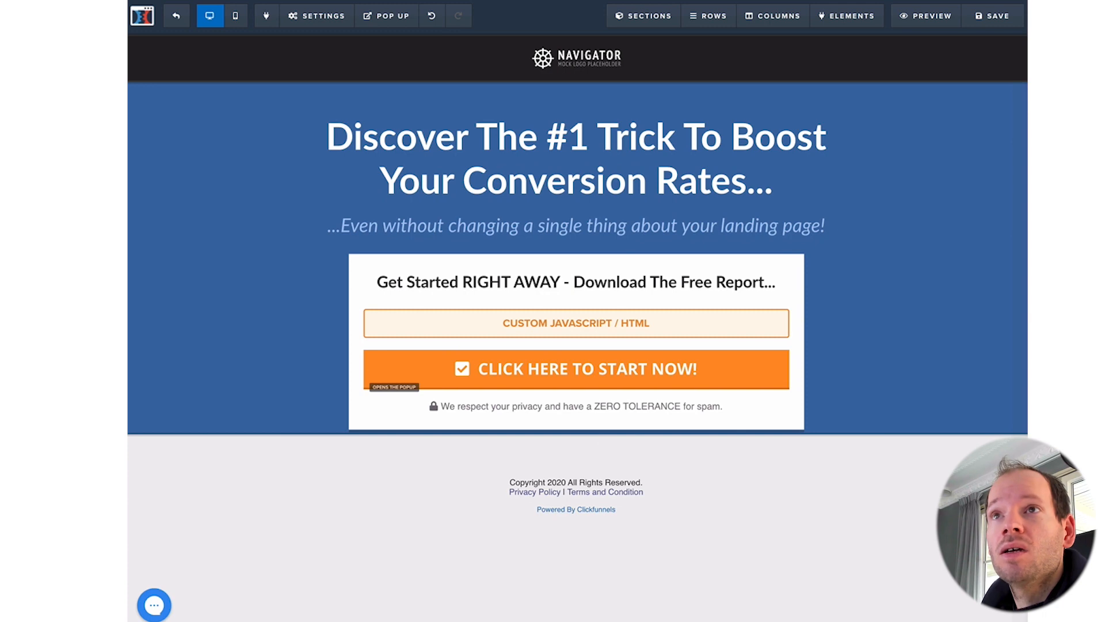
left_click(176, 19)
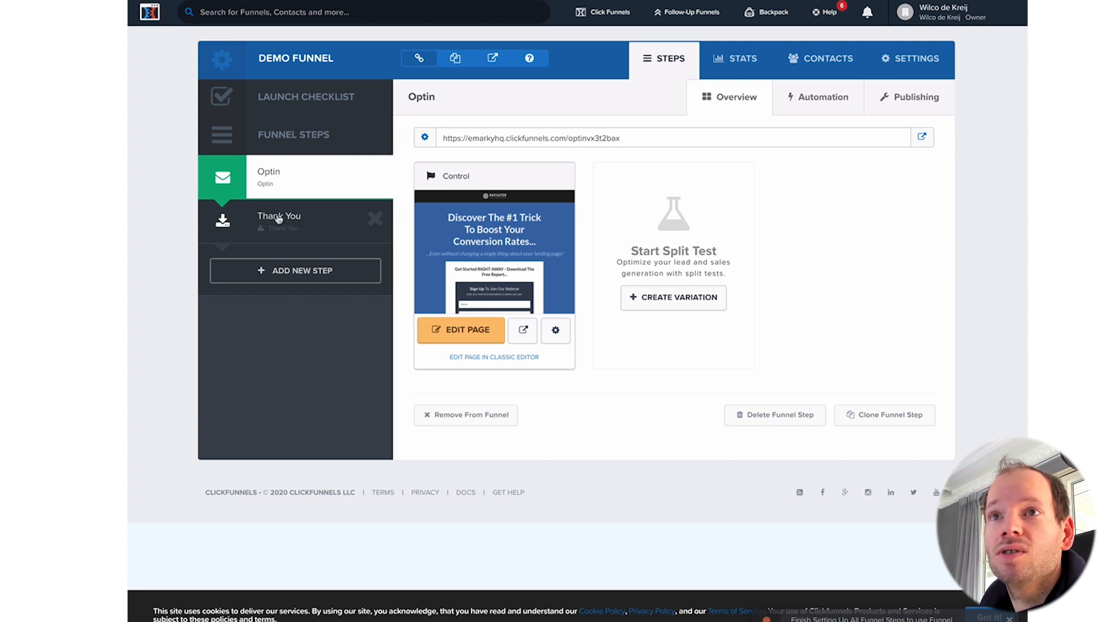
left_click(326, 228)
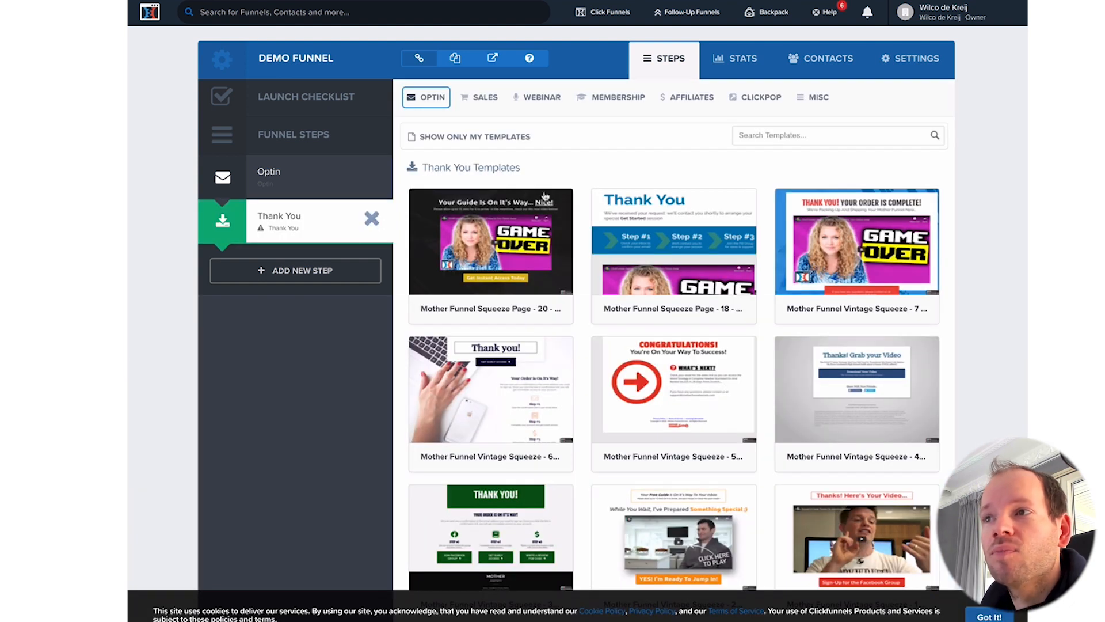
left_click(848, 382)
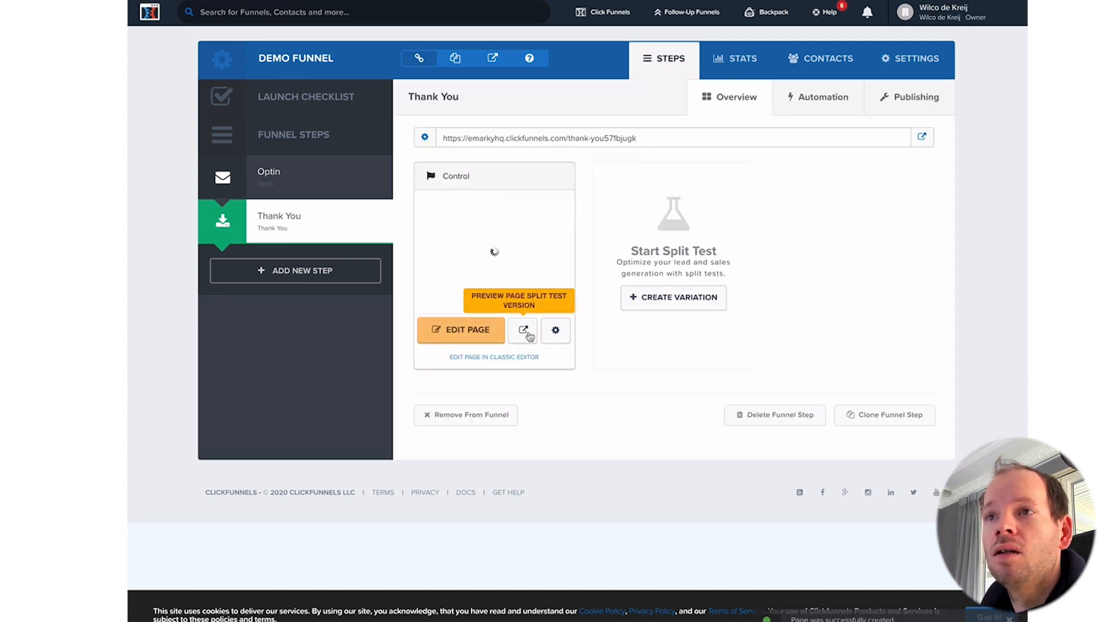
left_click(622, 146)
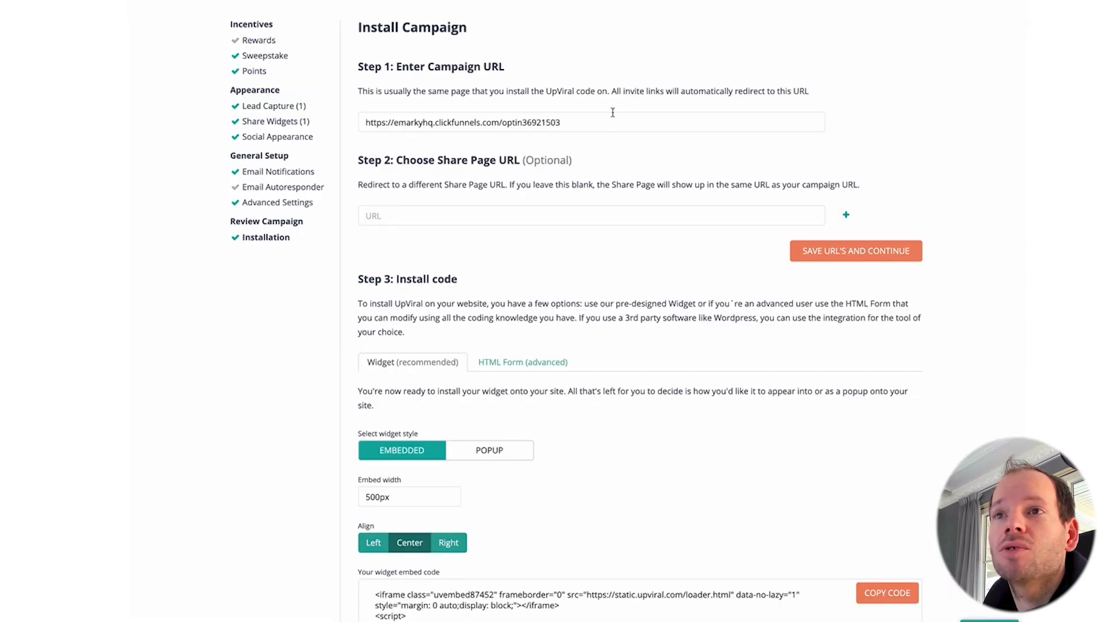
Step: Paste the thank-you page URL into Share Page URL and point out the Campaign URL
left_click(453, 211)
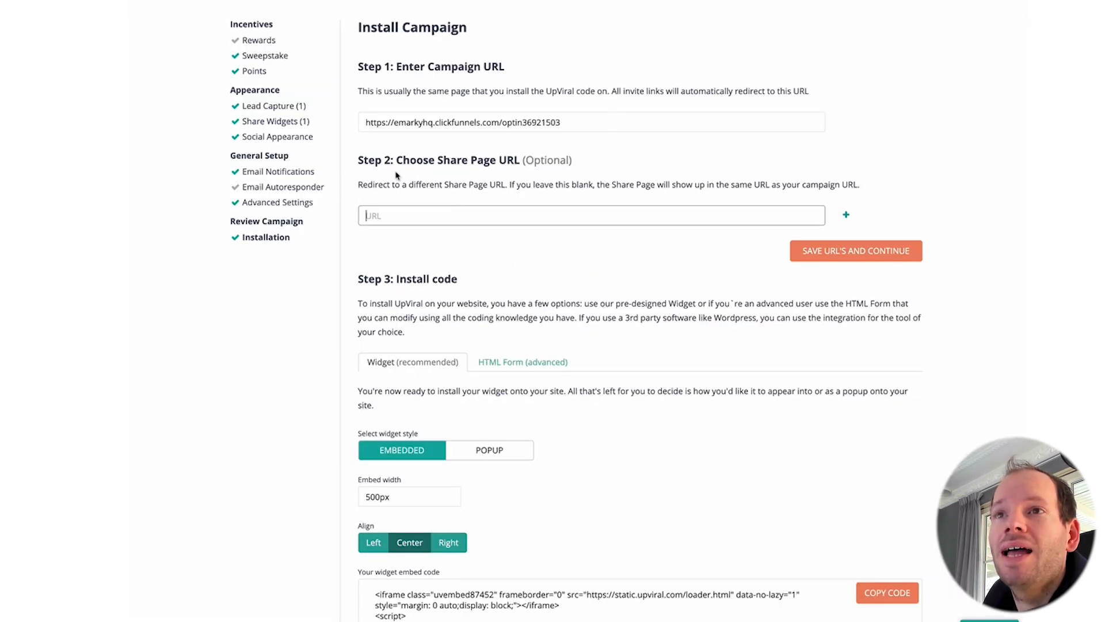
type("https://emarkyhq.clickfunnels.com/thank-you36921773")
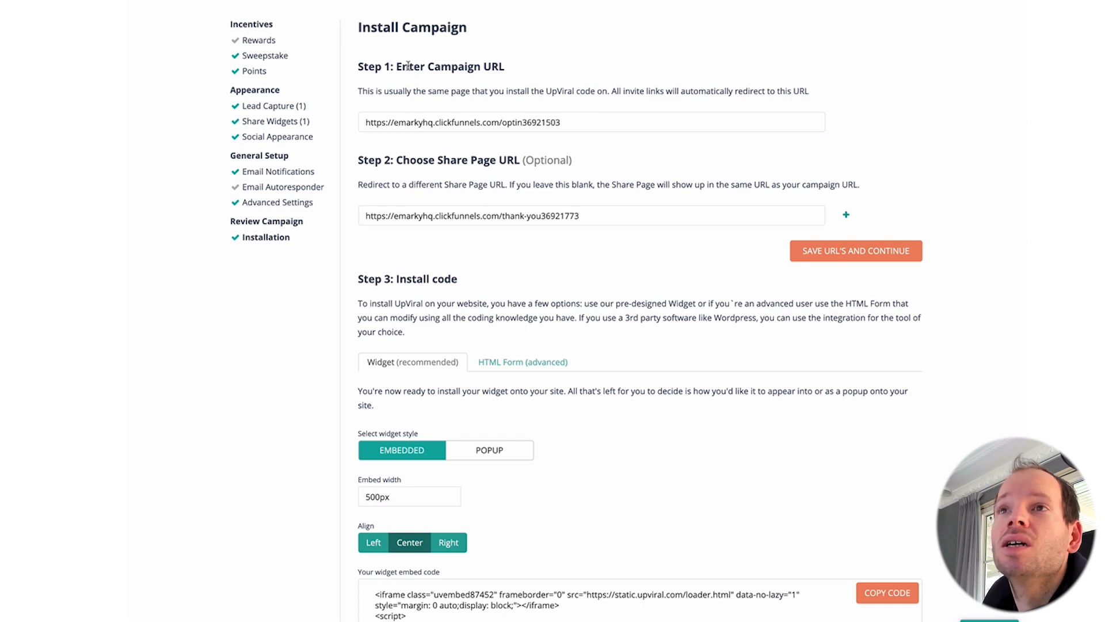
triple_click(412, 125)
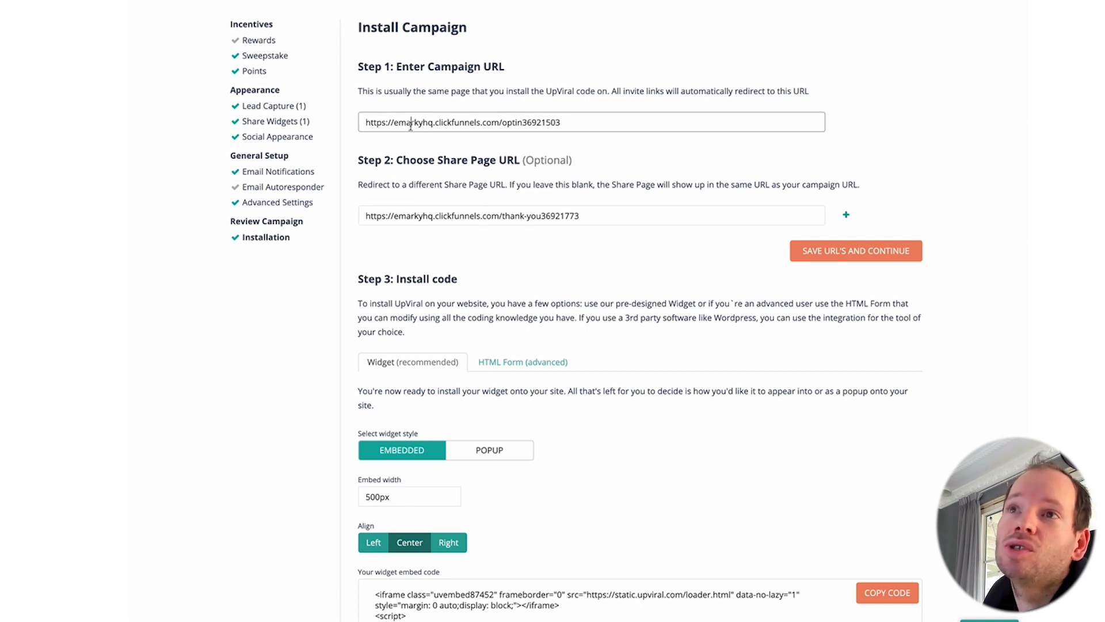
left_click(410, 147)
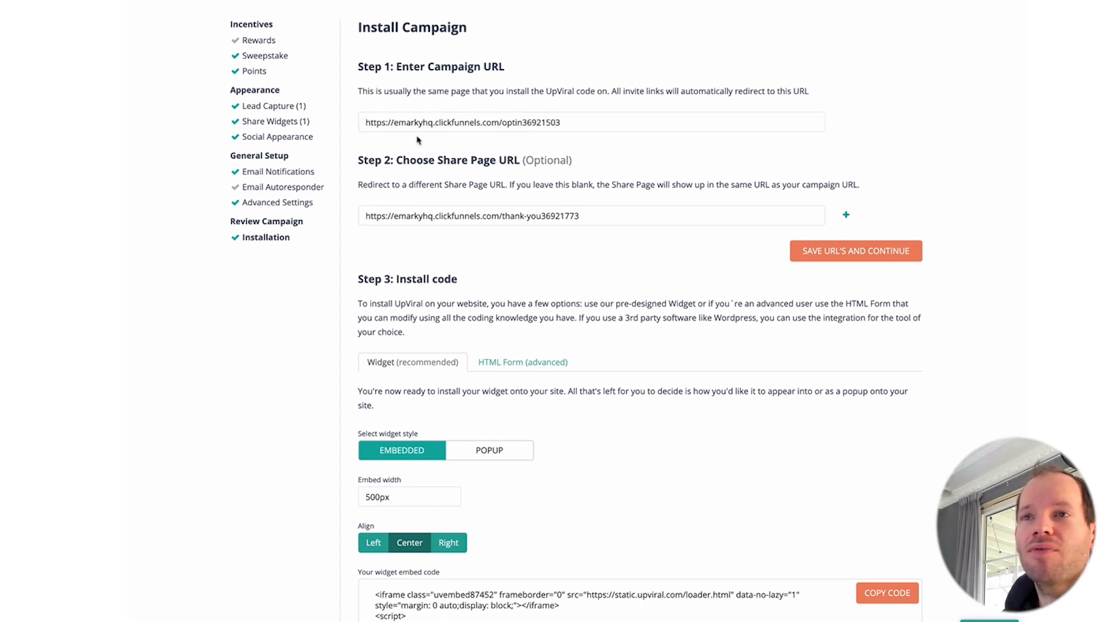
left_click_drag(365, 122, 579, 118)
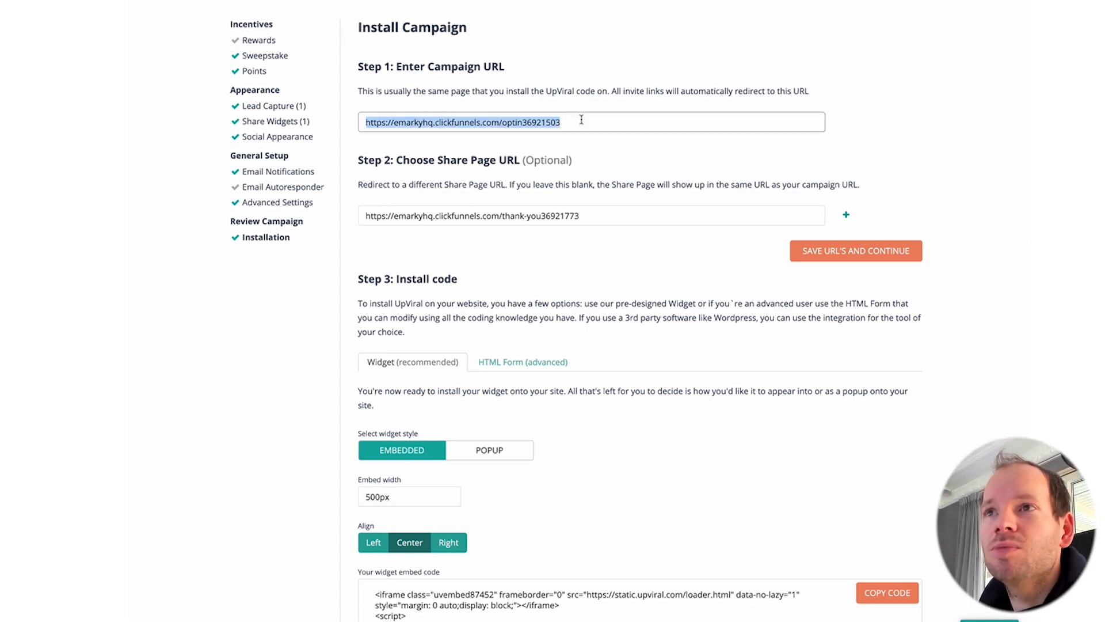
left_click(567, 142)
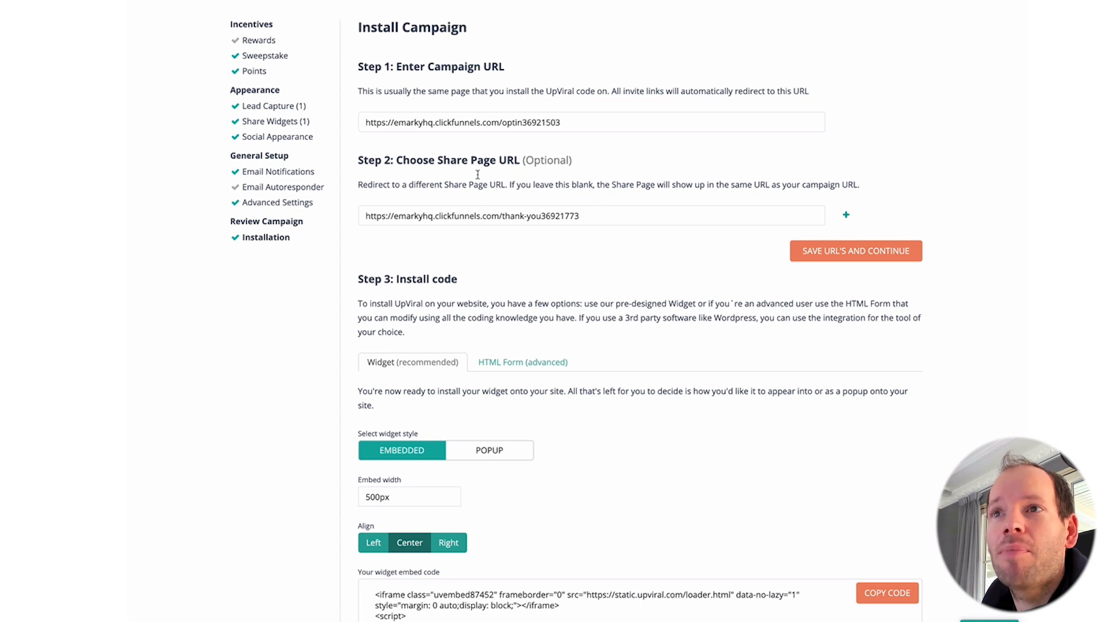
Step: Highlight the Step 2 explanation, then save both URLs and continue
left_click_drag(357, 186, 396, 186)
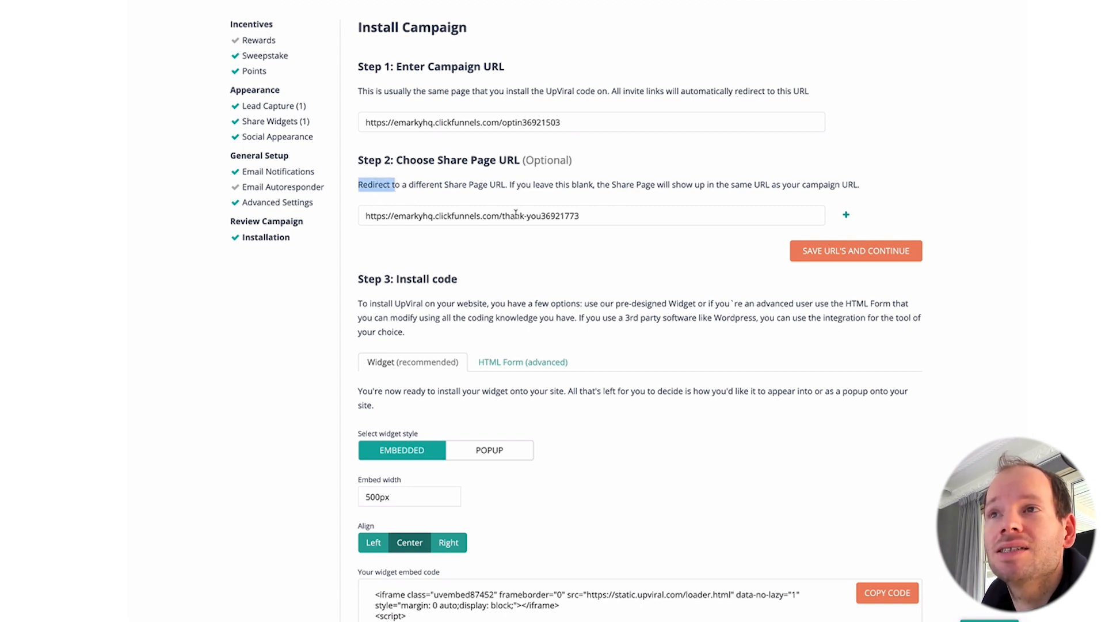
left_click(612, 274)
scroll(619, 259, "down", 3)
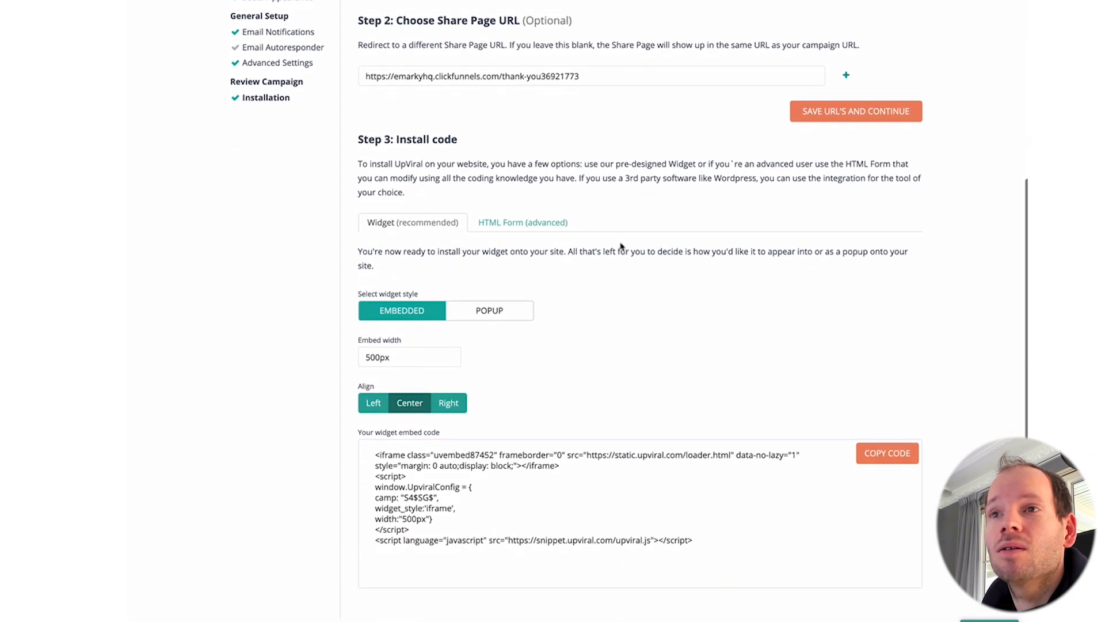
scroll(629, 222, "up", 2)
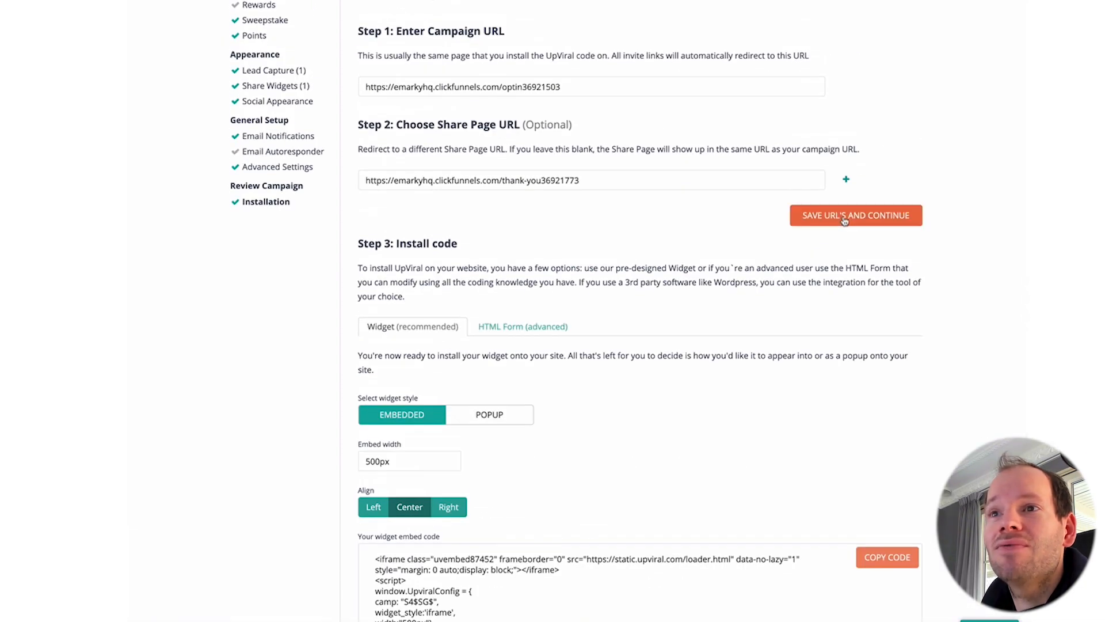
left_click(844, 218)
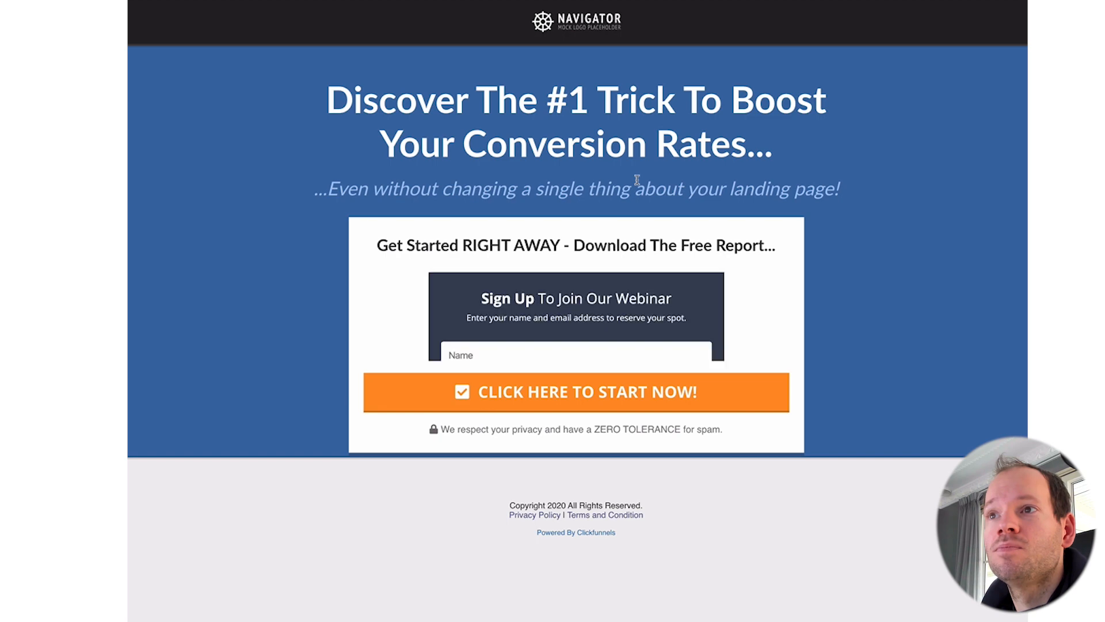
Step: Enter an e-mail address in the embedded sign-up form and submit it
left_click(520, 355)
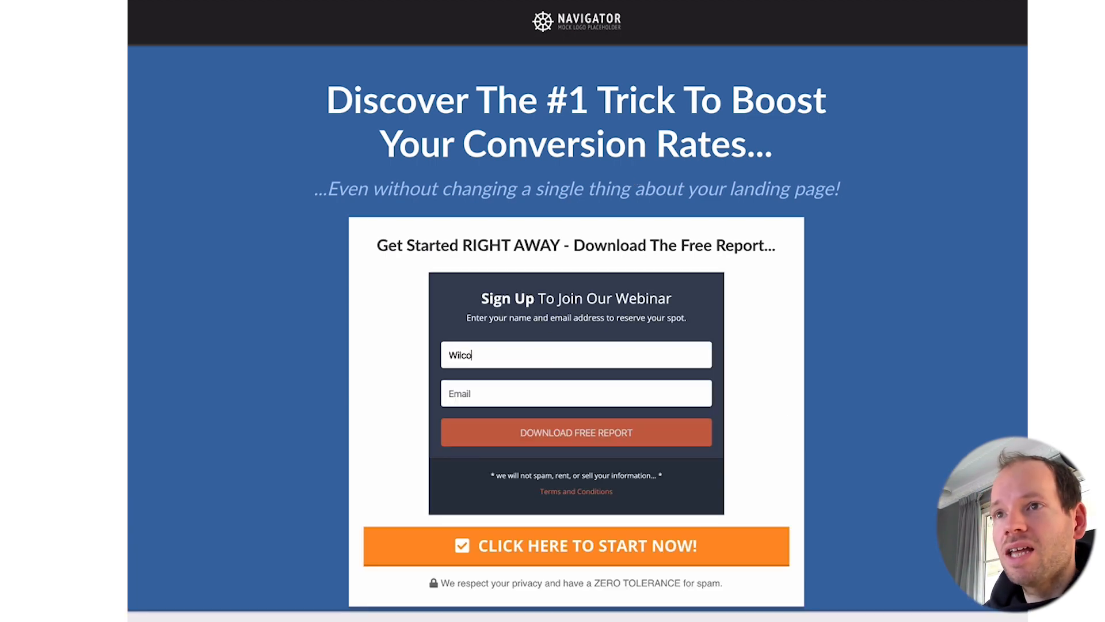
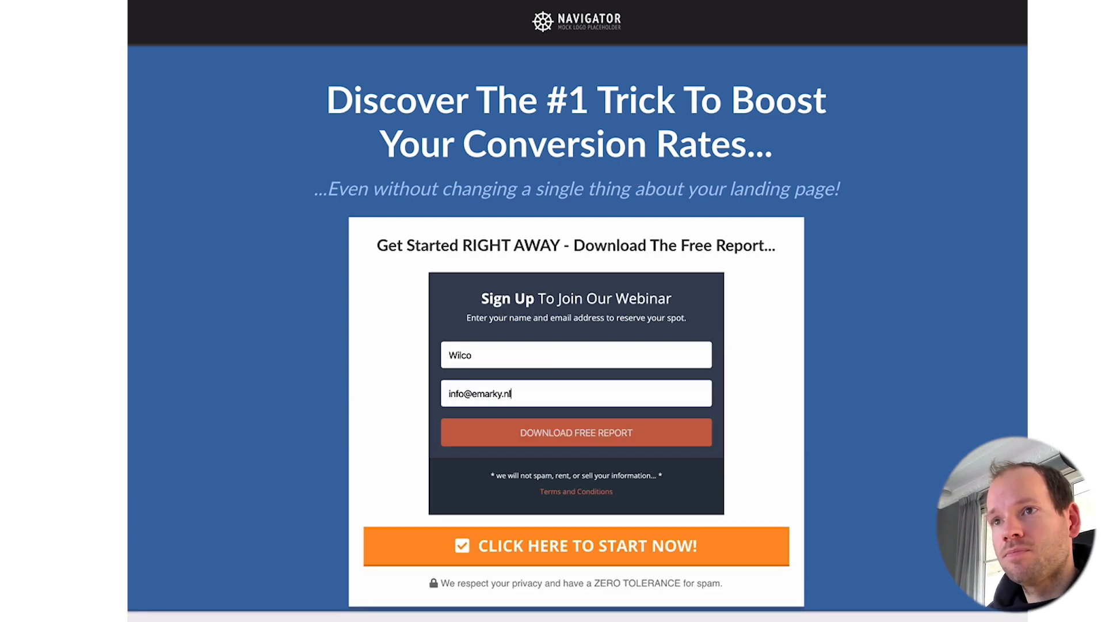
key("Return")
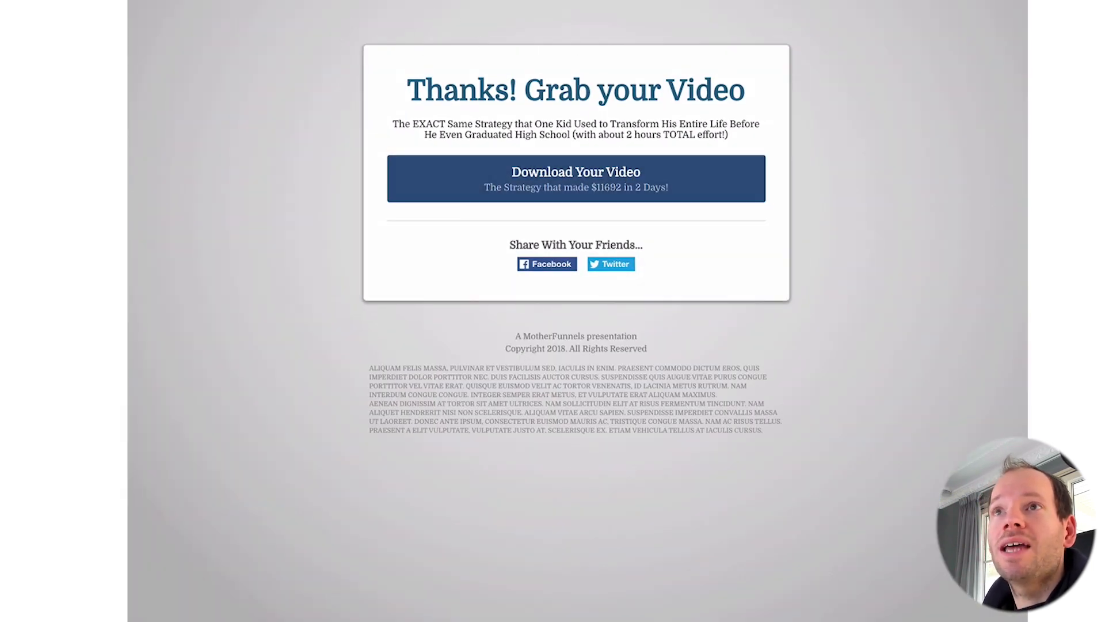
Step: Copy the EMBEDDED widget code from UpViral's Installation page and return to the Thank You page editor
left_click(339, 0)
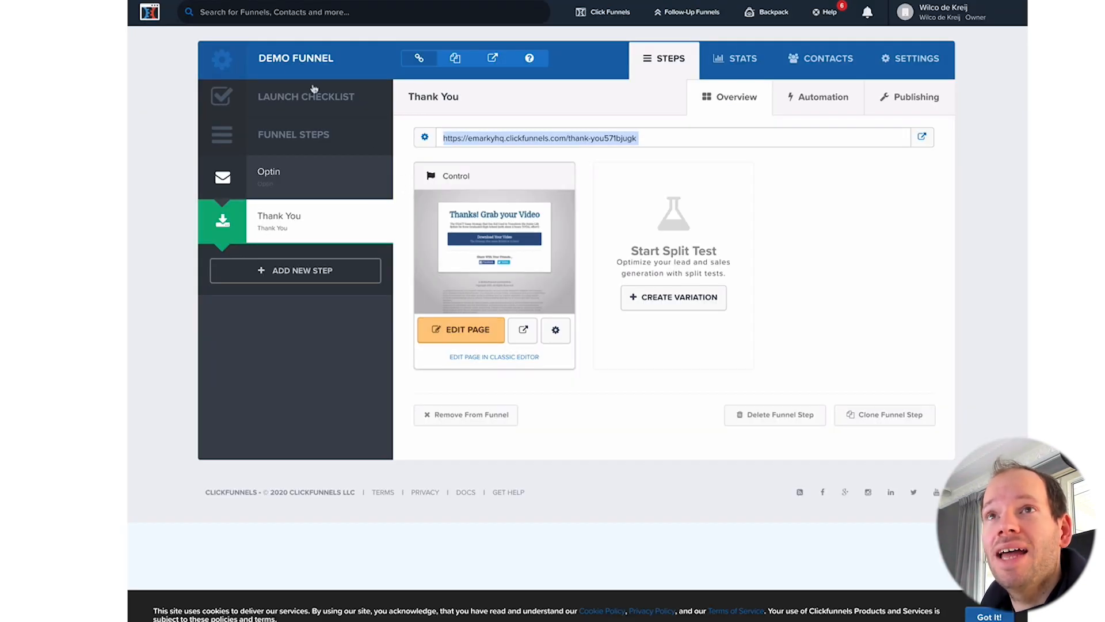
left_click(322, 0)
scroll(551, 275, "down", 1)
scroll(551, 275, "down", 5)
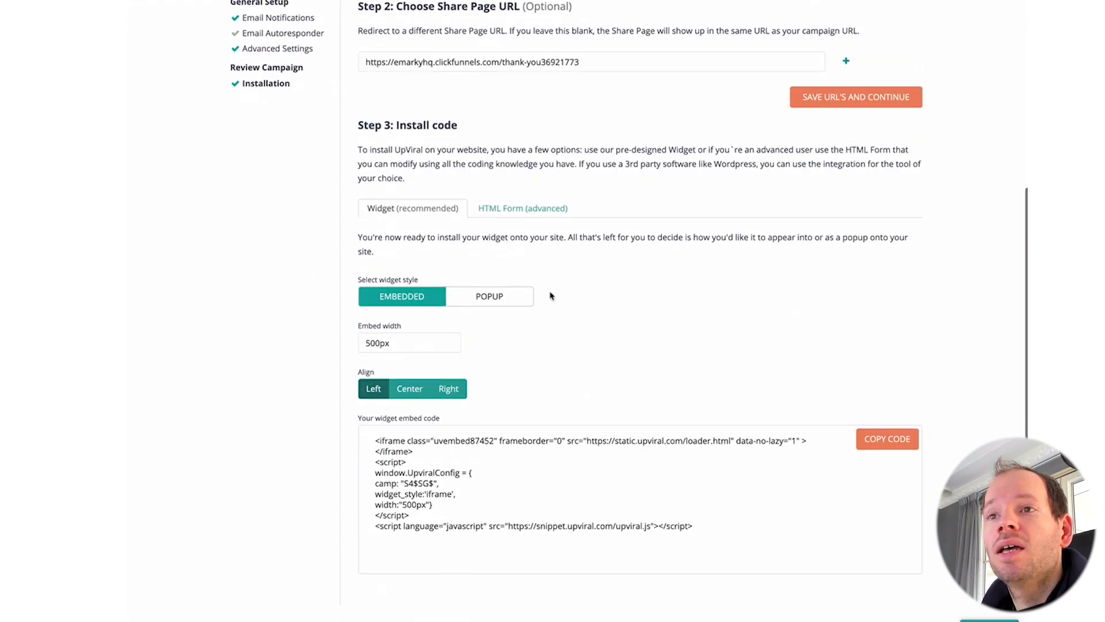
left_click(886, 440)
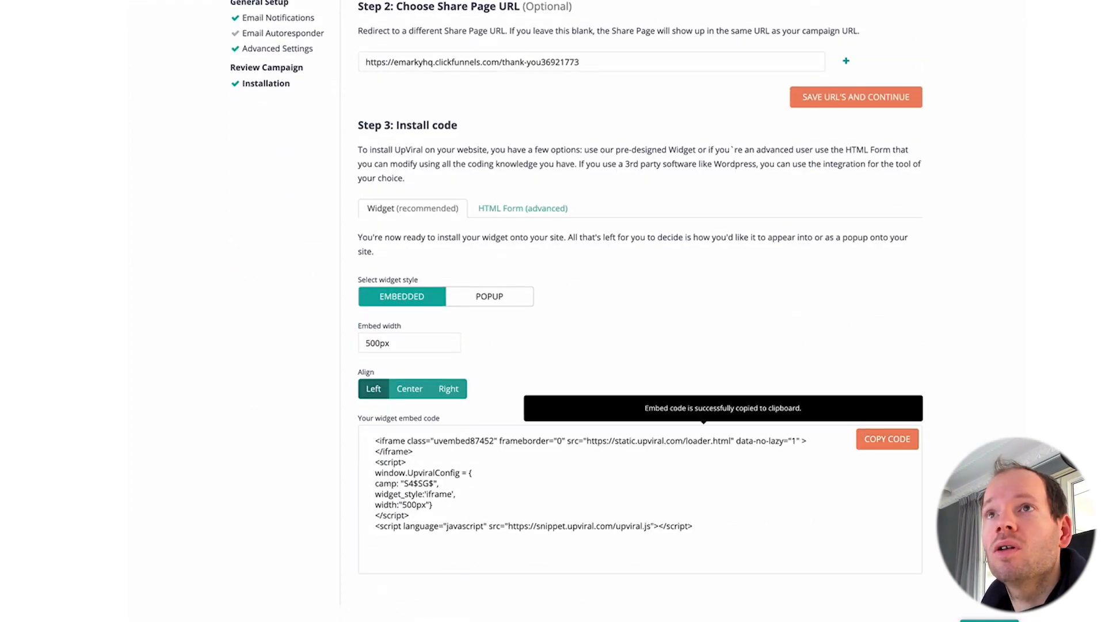
left_click(357, 0)
left_click(461, 0)
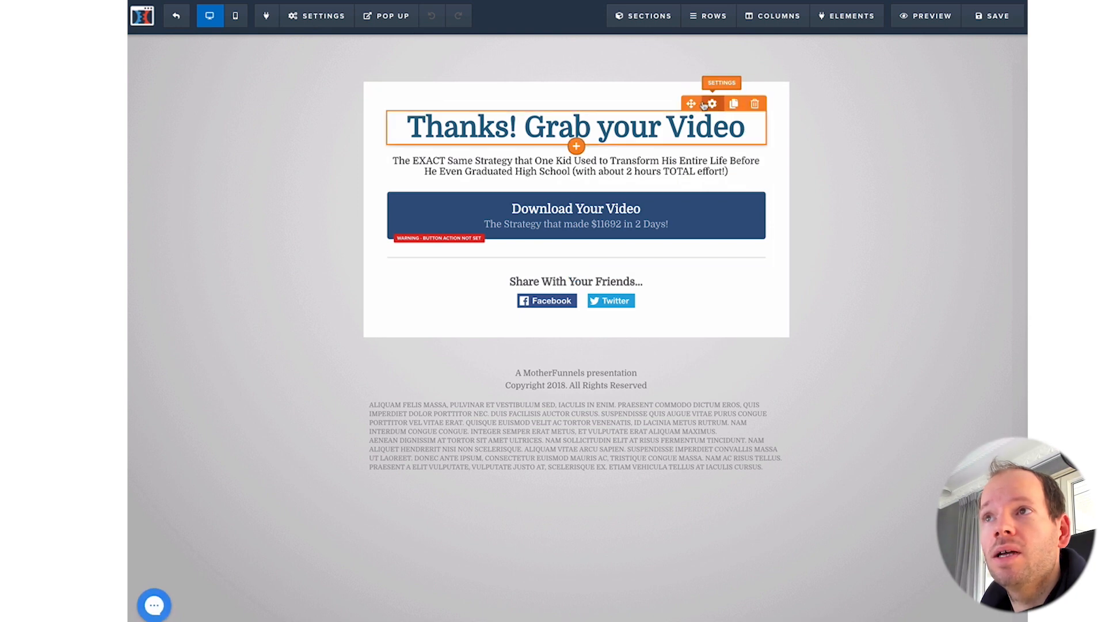
Step: Place a Custom JS/HTML element under the Thank You page subheading
left_click(576, 180)
left_click(818, 51)
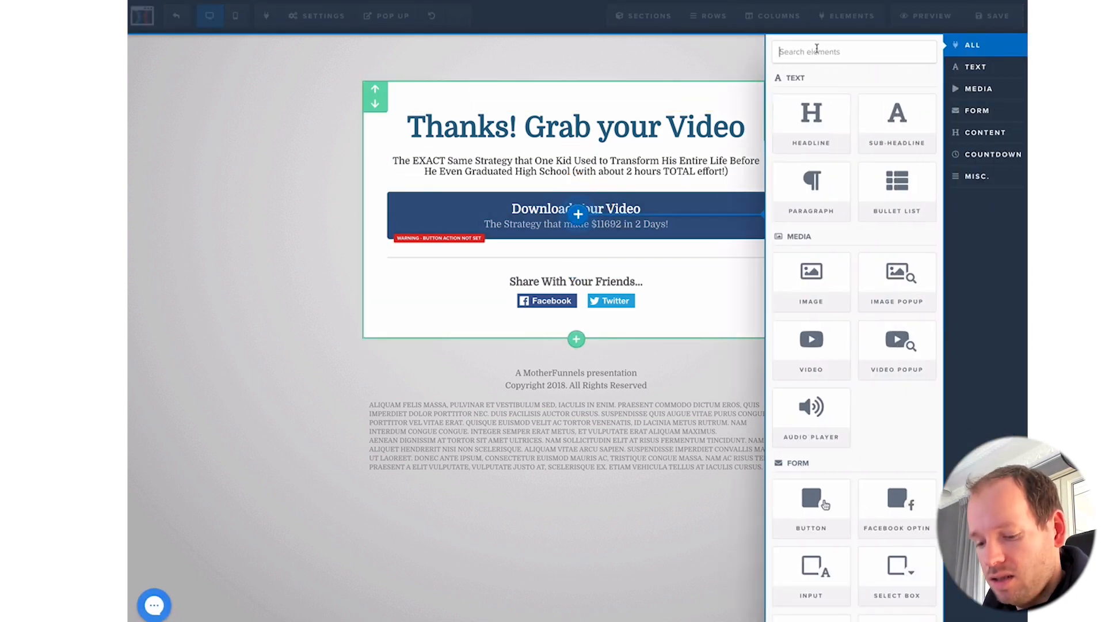
type("html")
left_click(812, 256)
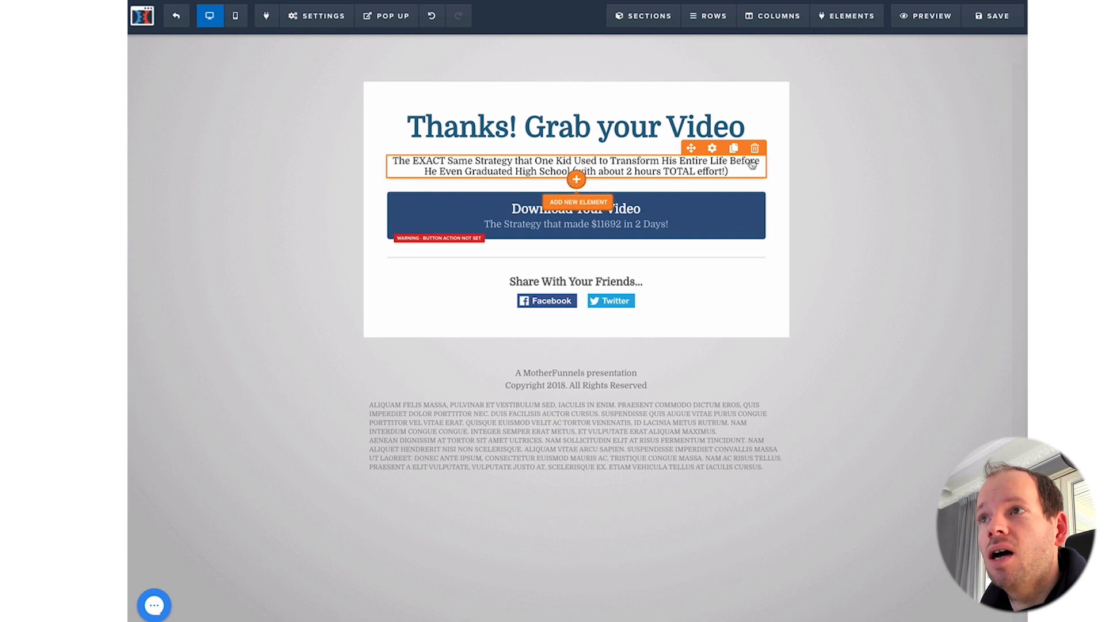
left_click(576, 179)
type("html")
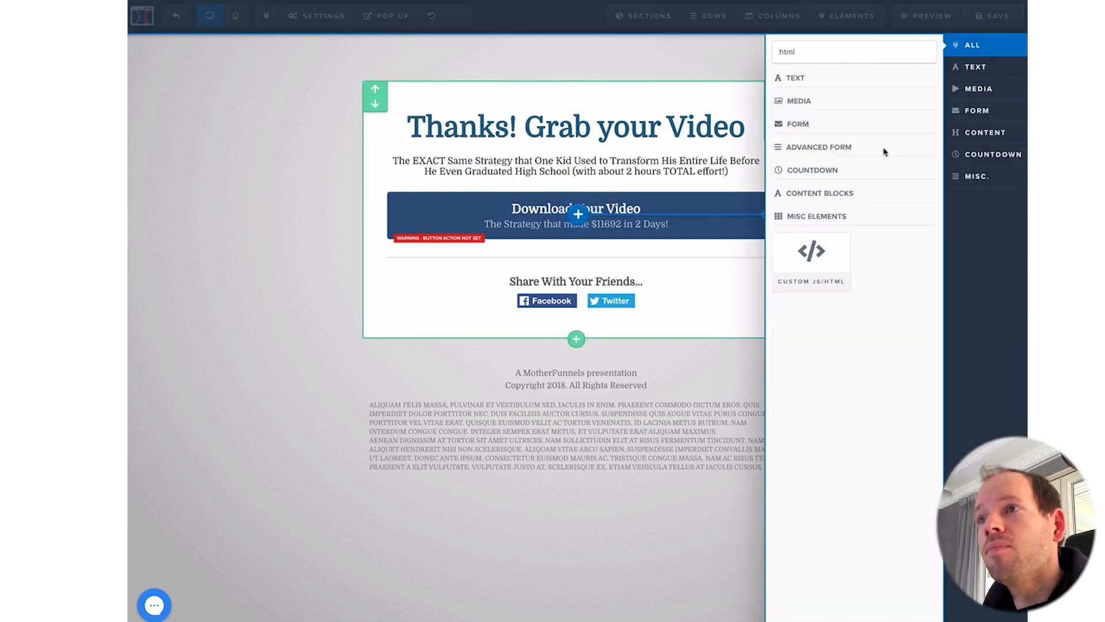
left_click_drag(812, 256, 647, 183)
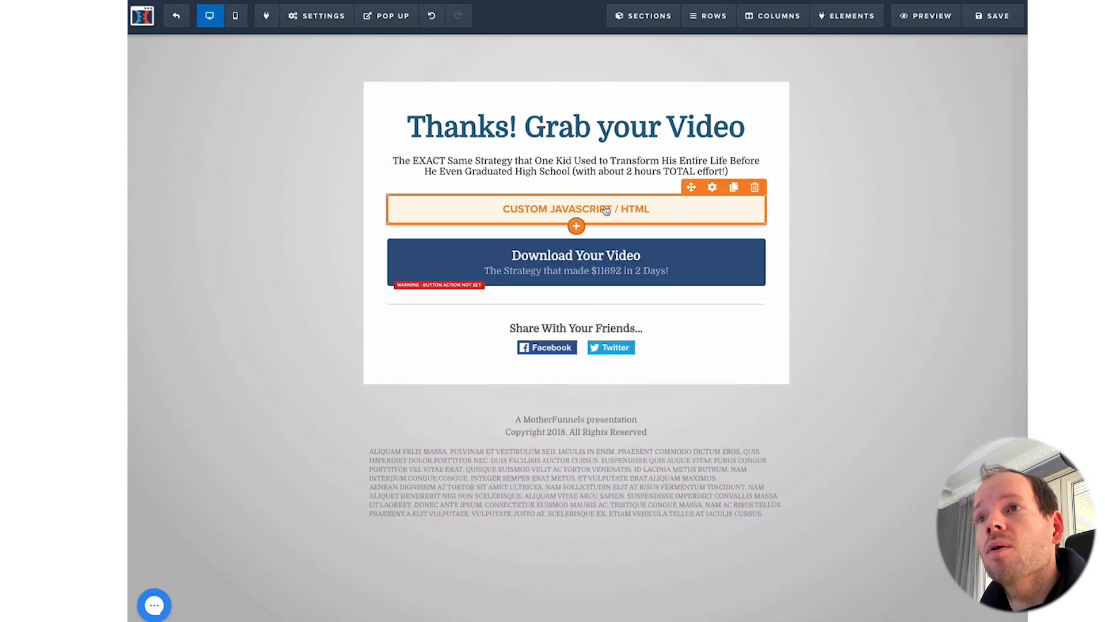
Step: Paste the UpViral embed code into the block, save the page, and preview it
left_click(607, 211)
left_click(900, 155)
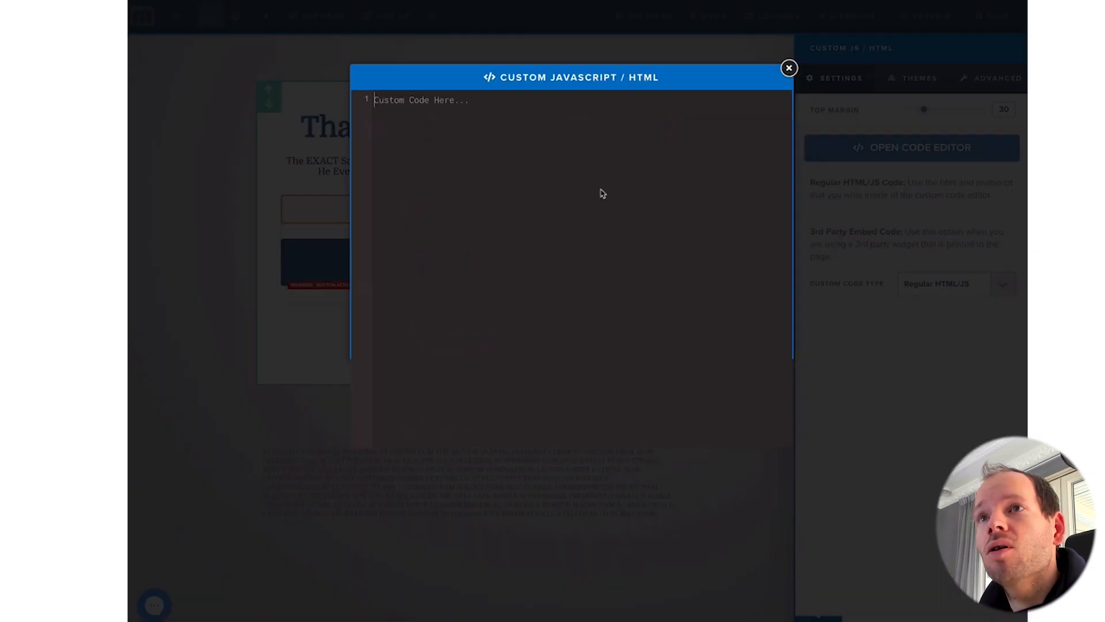
key("ctrl+v")
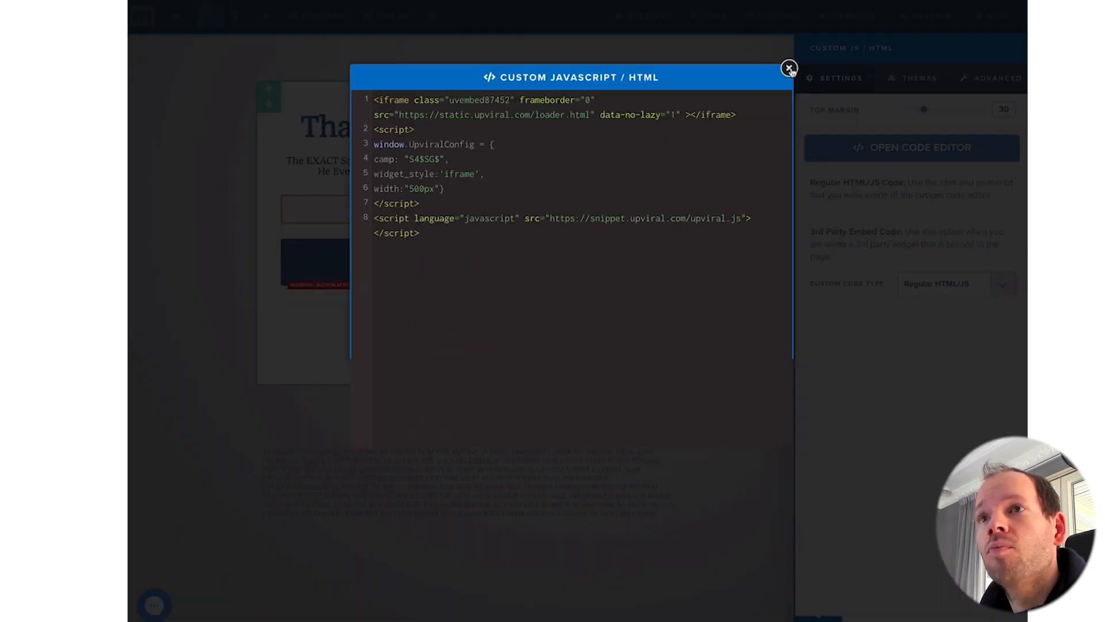
left_click(789, 69)
left_click(991, 16)
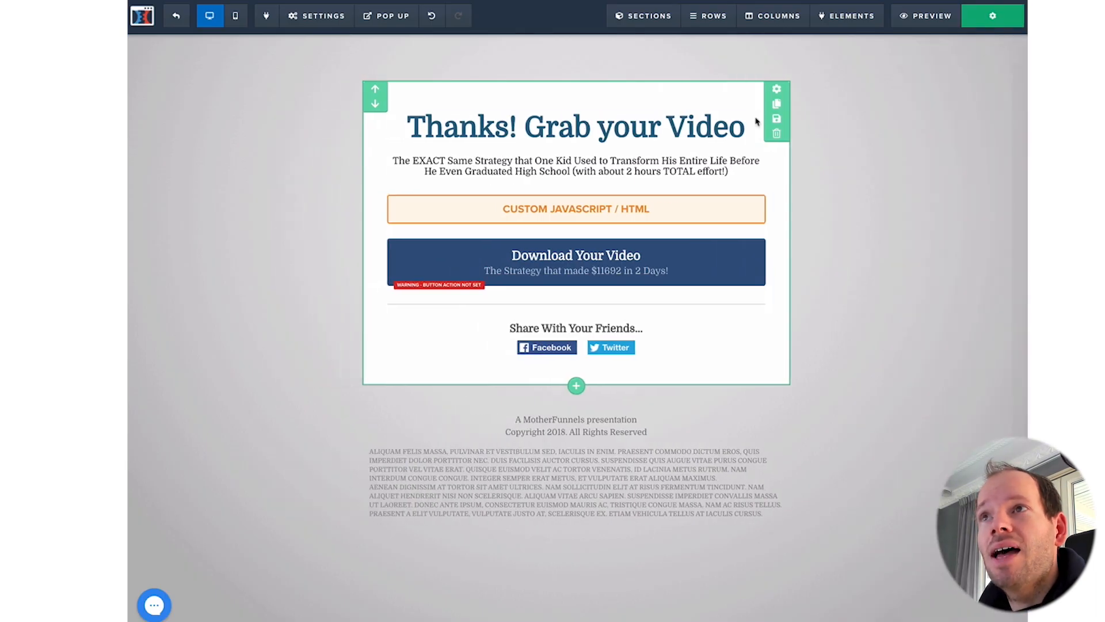
left_click(926, 16)
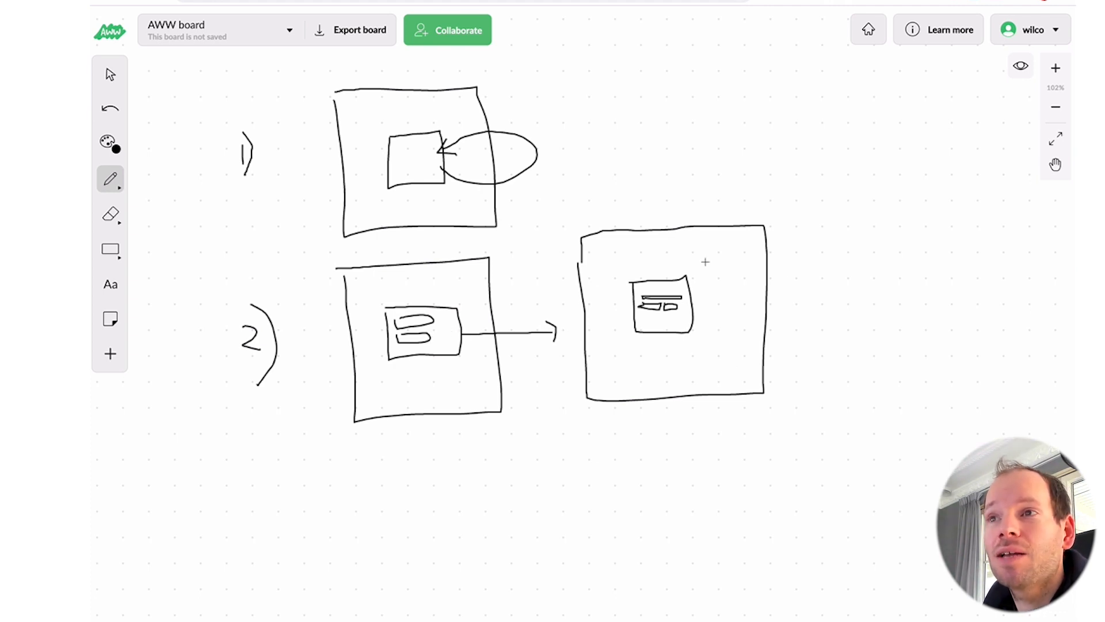
Step: Draw a 3) label in pencil below step 2, after abandoning an empty text box
left_click(111, 284)
left_click(620, 258)
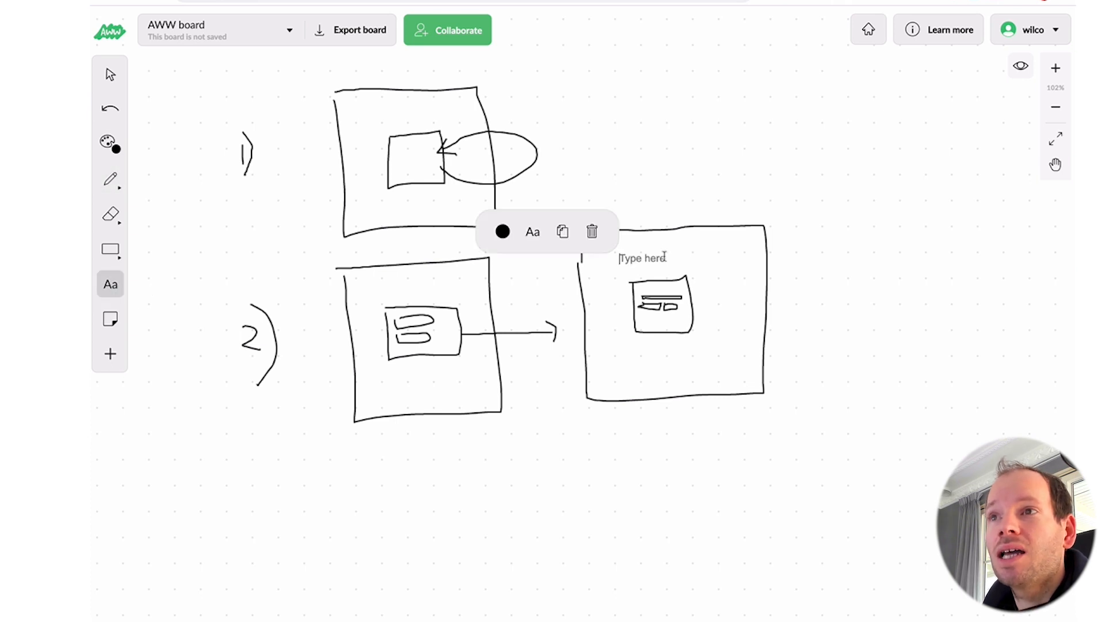
key("Escape")
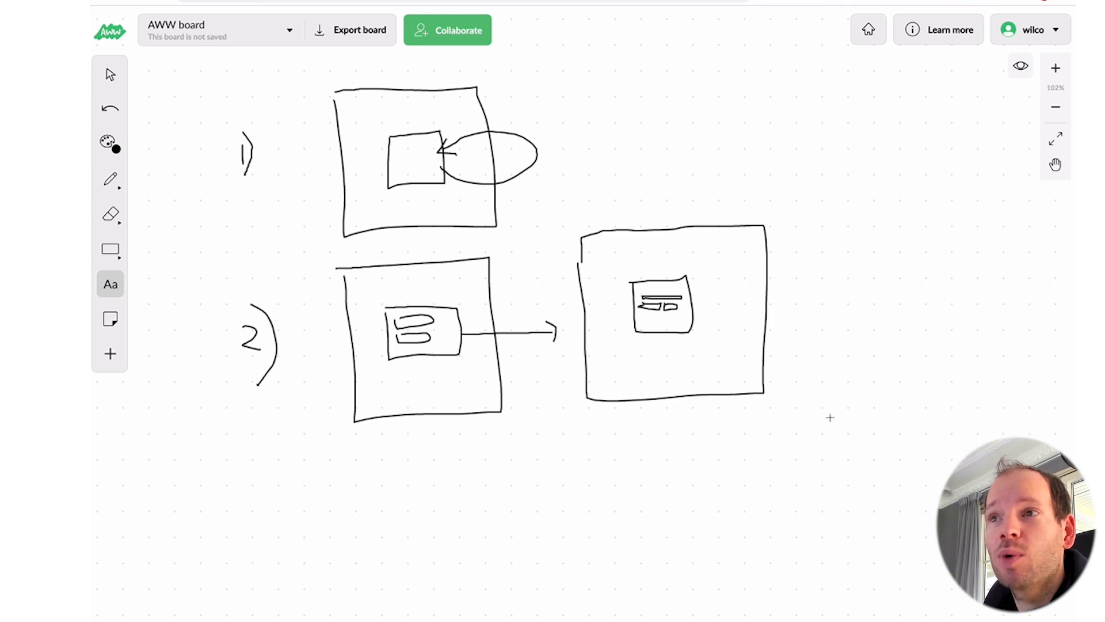
scroll(836, 421, "up", 1)
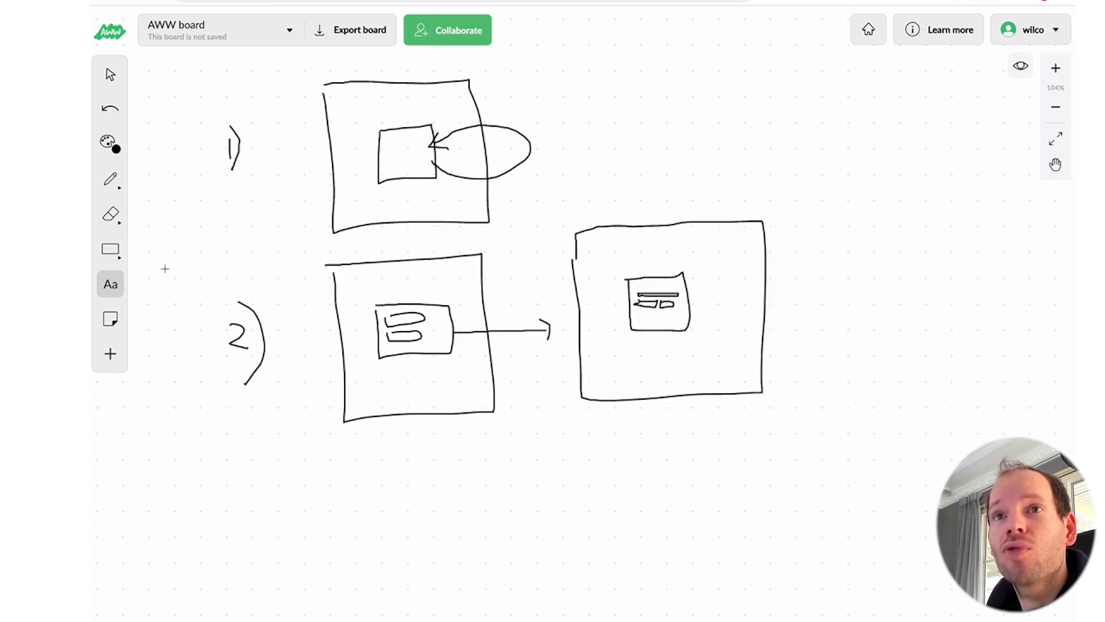
left_click(110, 180)
scroll(240, 501, "up", 1)
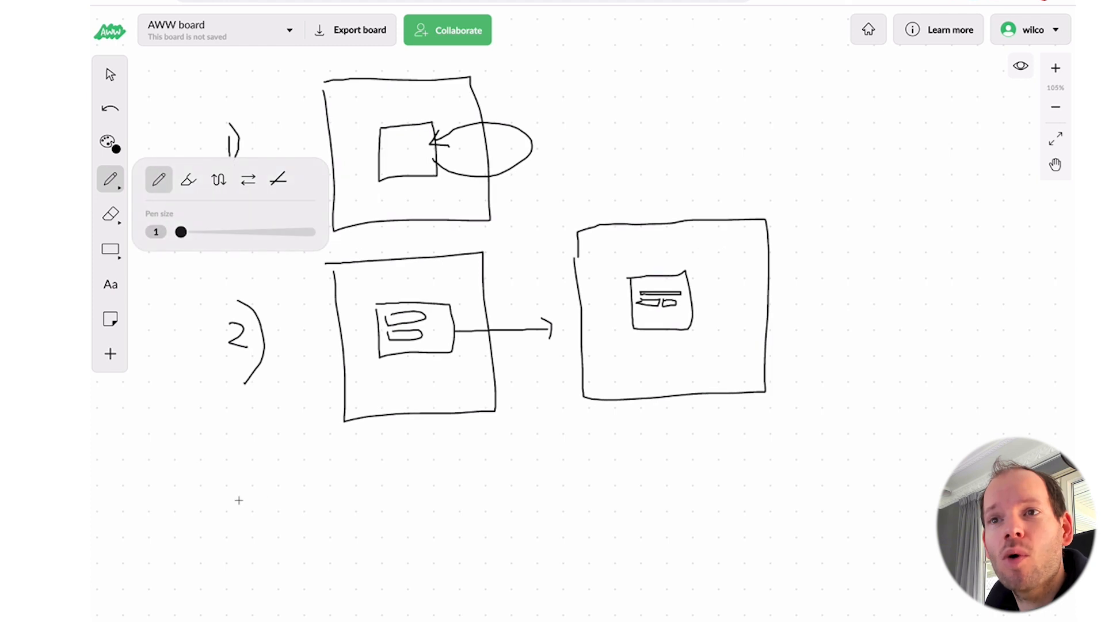
mouse_move(240, 500)
left_mouse_down()
mouse_move(254, 514)
mouse_move(241, 536)
left_mouse_up()
scroll(267, 526, "up", 1)
scroll(241, 536, "down", 1)
left_click_drag(256, 468, 266, 560)
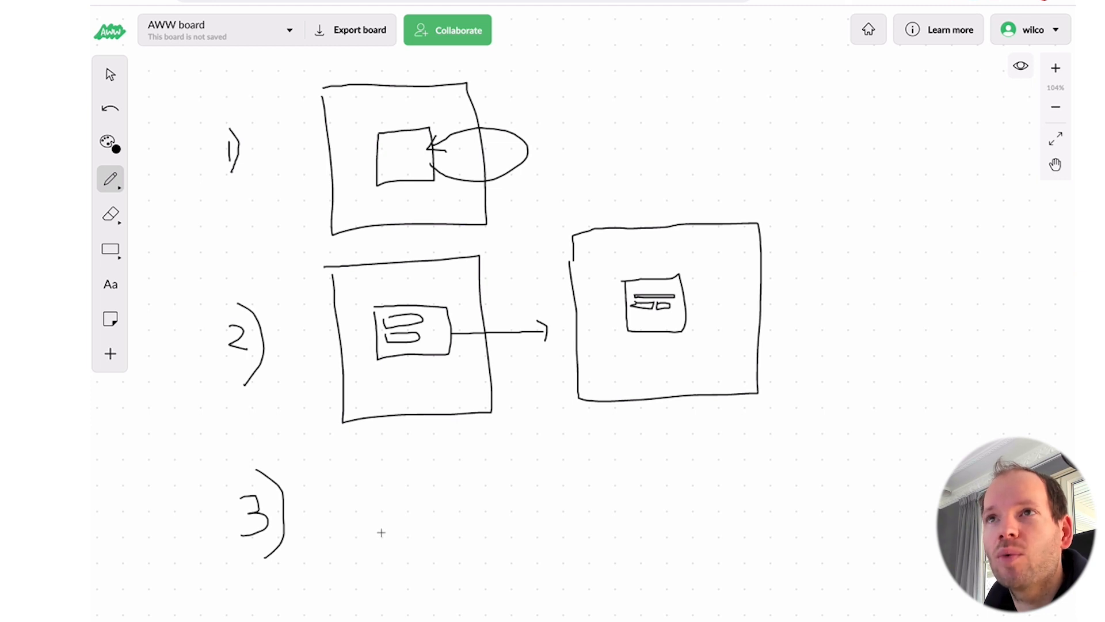
Step: Draw a page with a form box, an arrow to a second page frame, and a 2b label
mouse_move(348, 479)
left_mouse_down()
mouse_move(348, 574)
mouse_move(491, 494)
mouse_move(411, 451)
mouse_move(351, 454)
left_mouse_up()
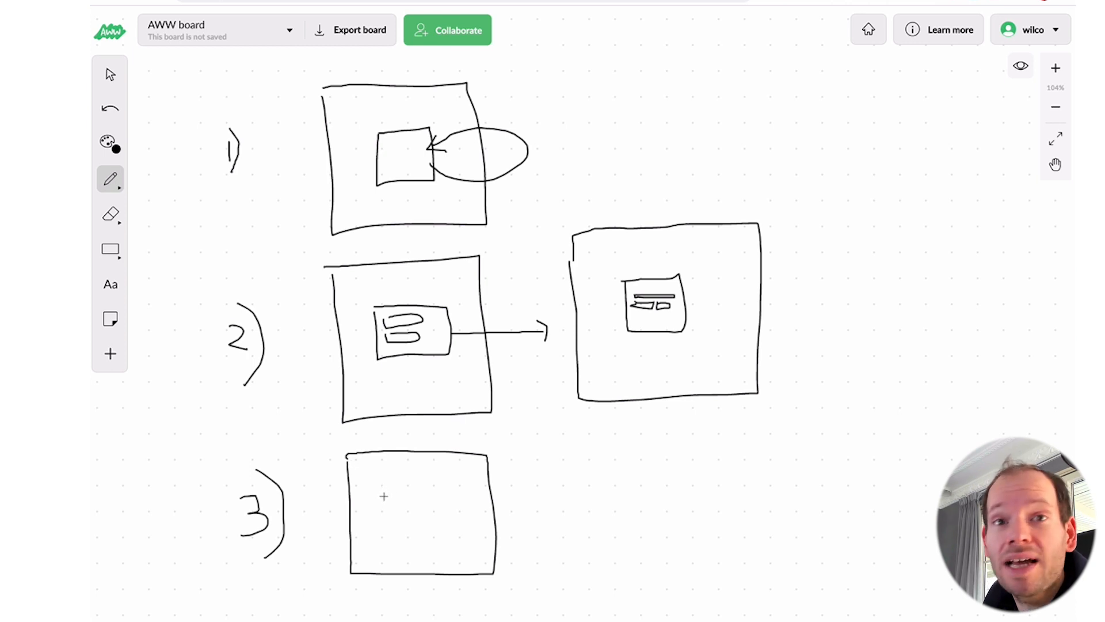
mouse_move(388, 489)
left_mouse_down()
mouse_move(461, 529)
mouse_move(400, 484)
mouse_move(387, 488)
mouse_move(442, 493)
mouse_move(409, 503)
mouse_move(444, 505)
mouse_move(403, 516)
left_mouse_up()
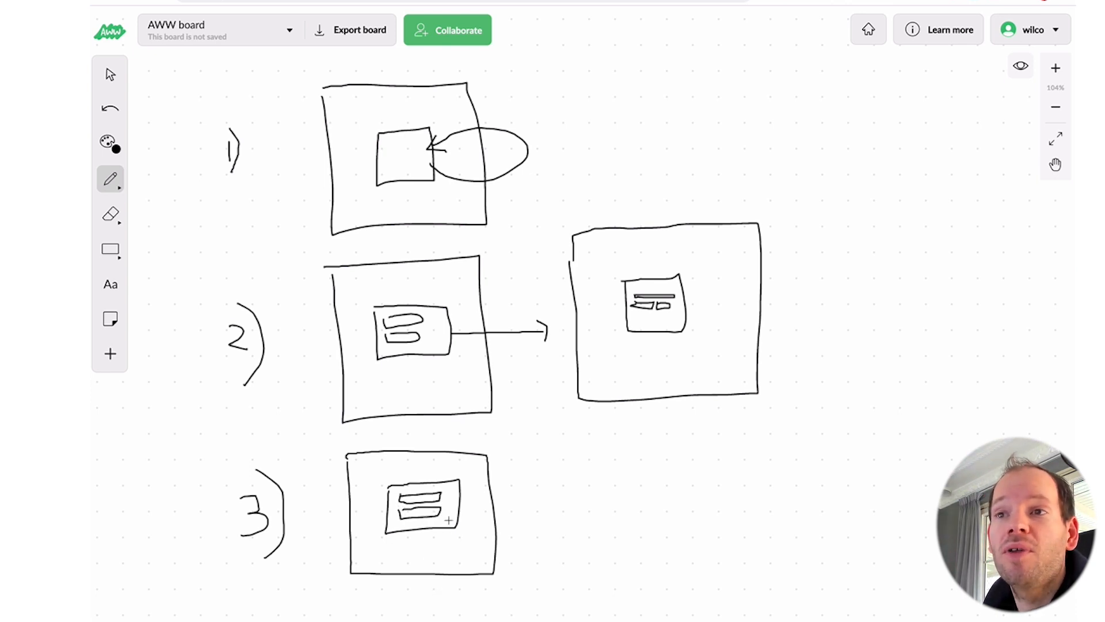
mouse_move(455, 506)
left_mouse_down()
mouse_move(537, 503)
mouse_move(525, 510)
left_mouse_up()
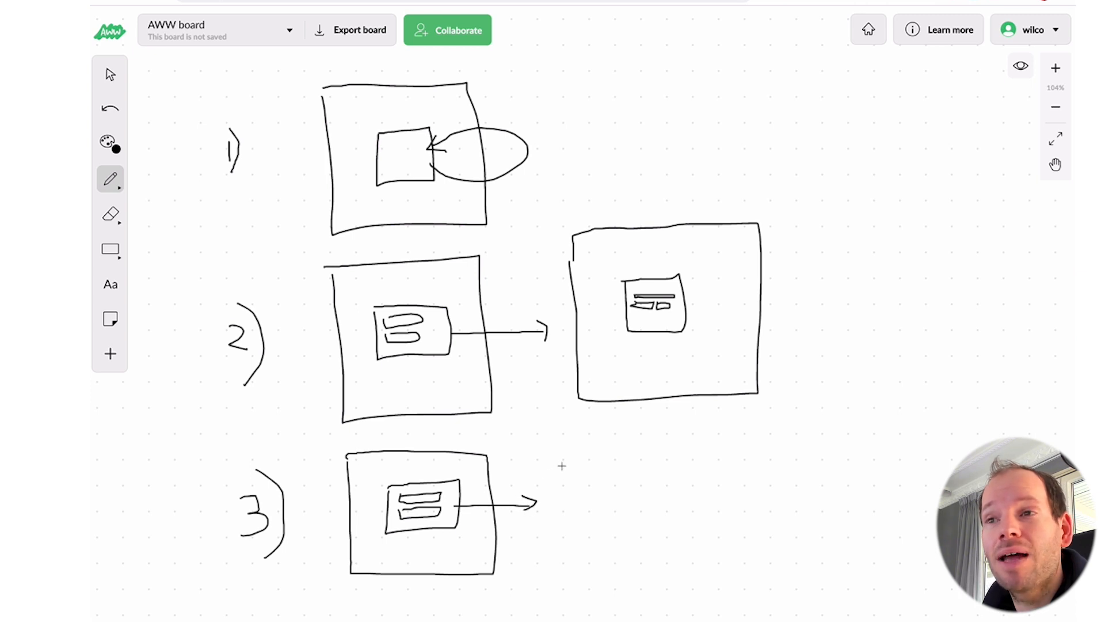
left_click_drag(562, 465, 643, 568)
mouse_move(717, 571)
left_mouse_down()
mouse_move(725, 433)
mouse_move(569, 437)
mouse_move(561, 469)
mouse_move(659, 534)
mouse_move(614, 480)
mouse_move(665, 490)
mouse_move(625, 493)
mouse_move(641, 505)
mouse_move(616, 500)
mouse_move(668, 507)
mouse_move(649, 505)
left_mouse_up()
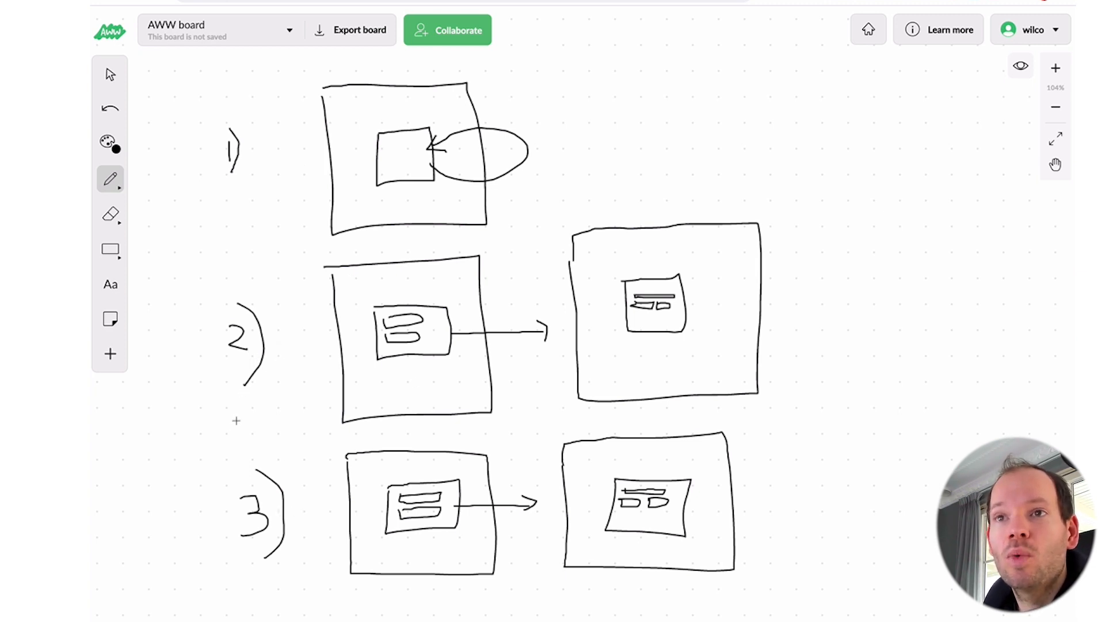
left_click_drag(246, 424, 281, 444)
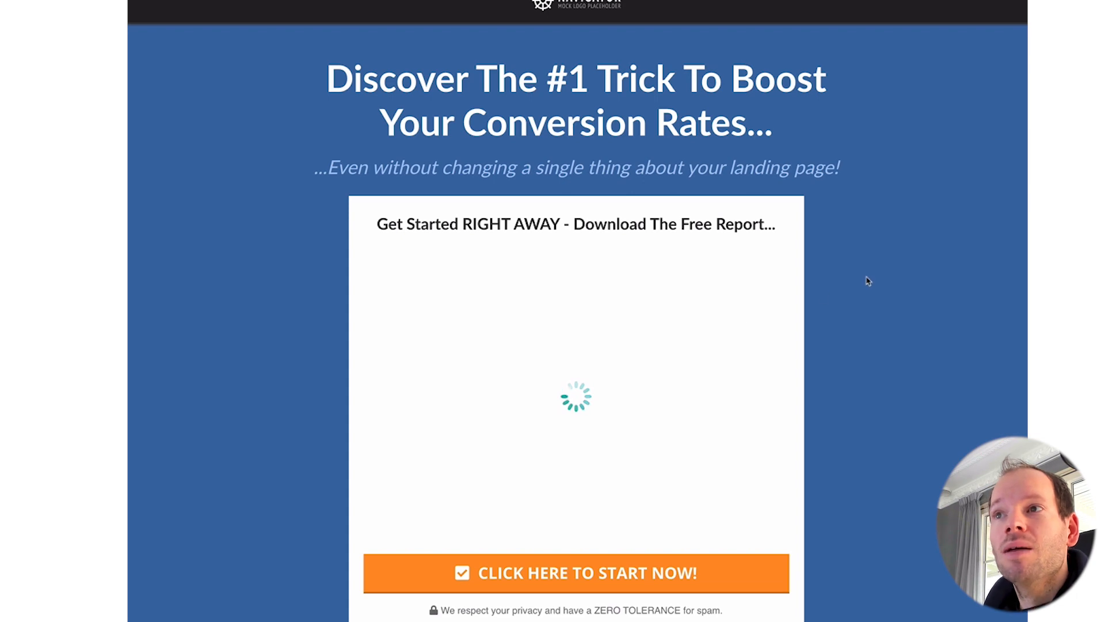
Step: Open the Demo Funnel's Optin step and enter its page editor
scroll(854, 374, "down", 2)
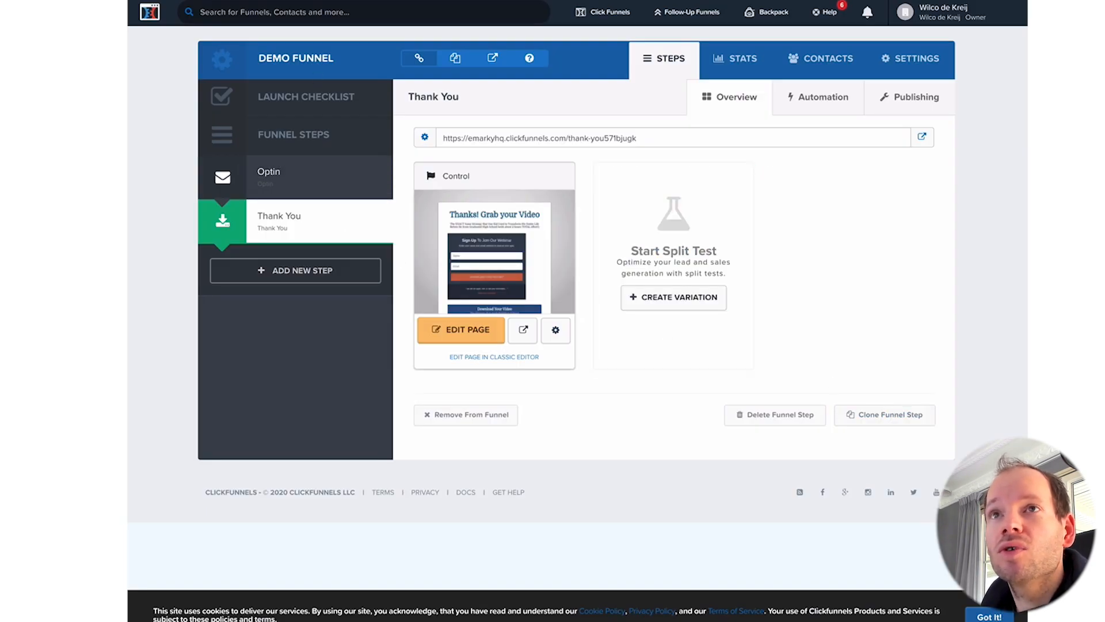
left_click(286, 176)
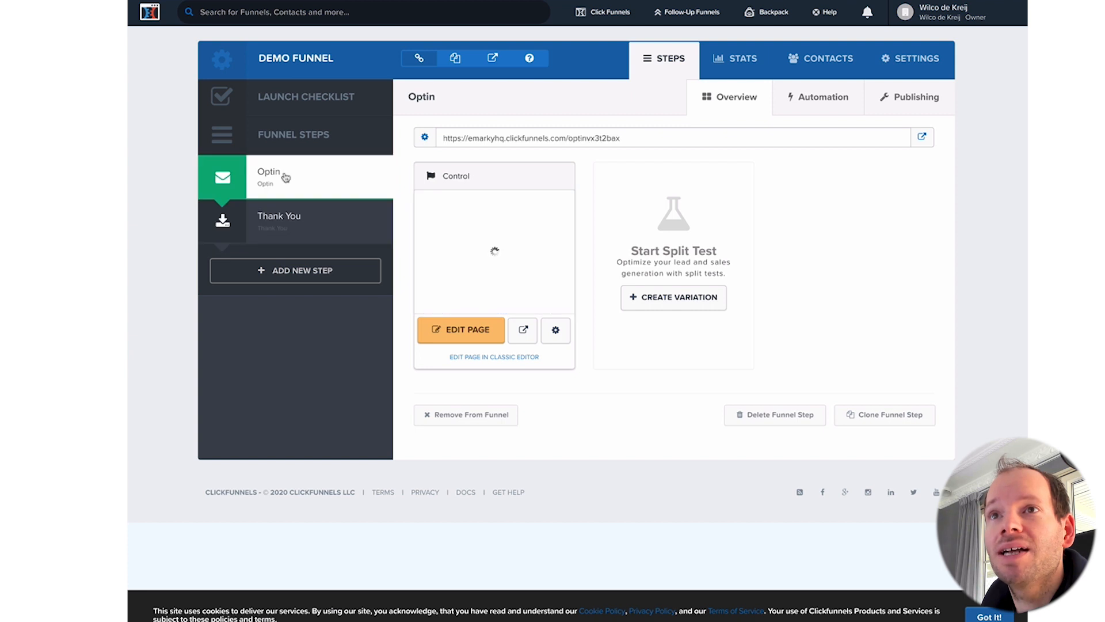
left_click(453, 335)
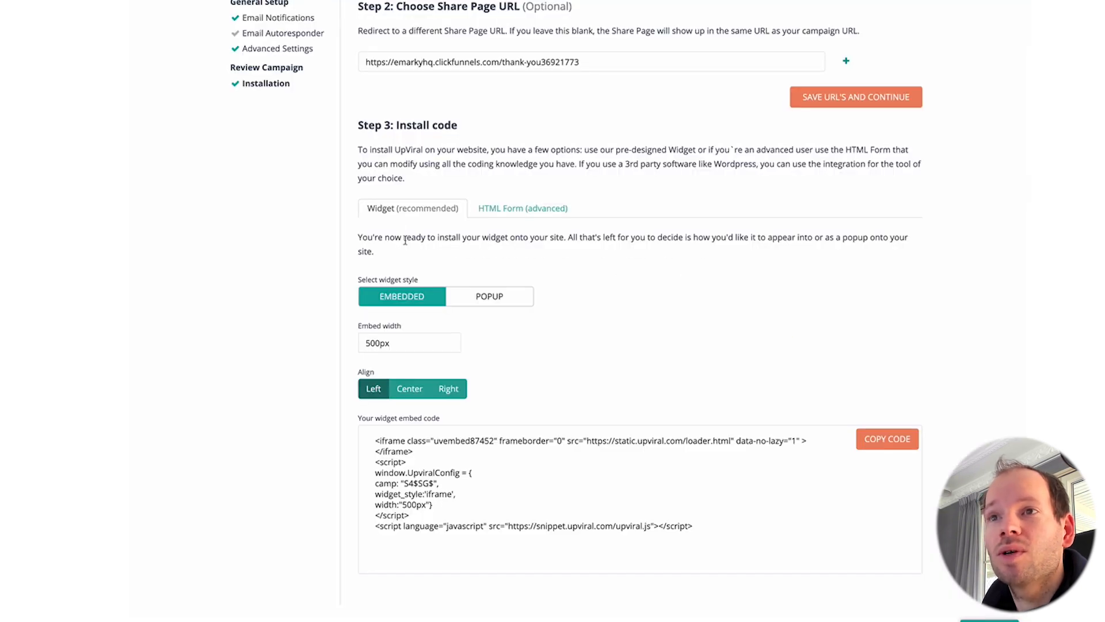
Step: Switch the widget to POPUP style with Show popup on page load set to OFF
left_click(489, 297)
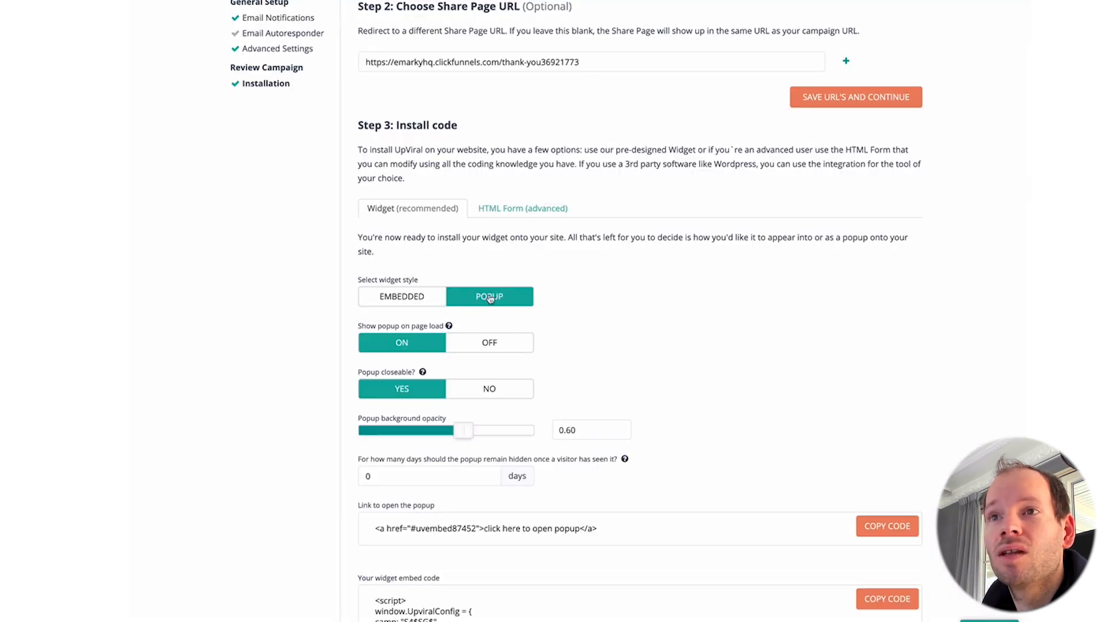
scroll(678, 321, "down", 2)
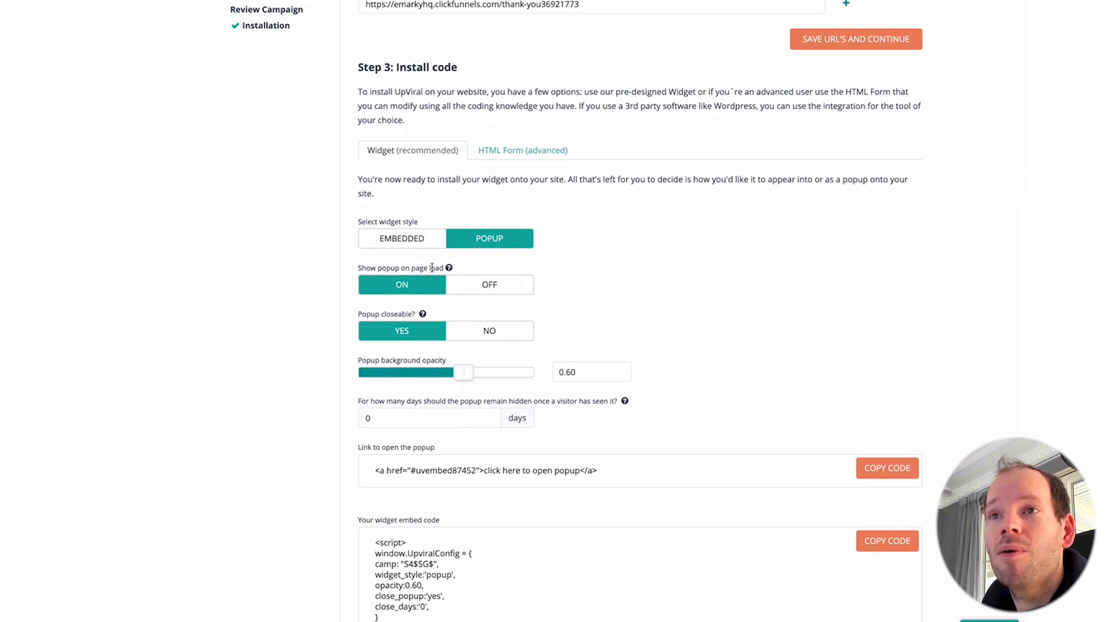
left_click(467, 285)
left_click(440, 282)
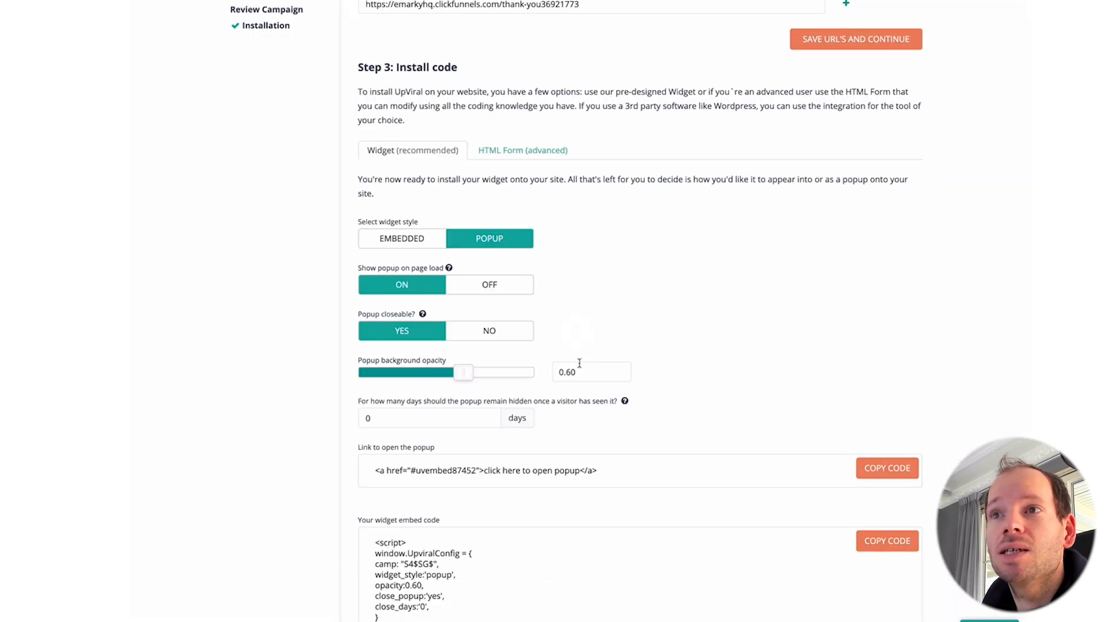
left_click(489, 288)
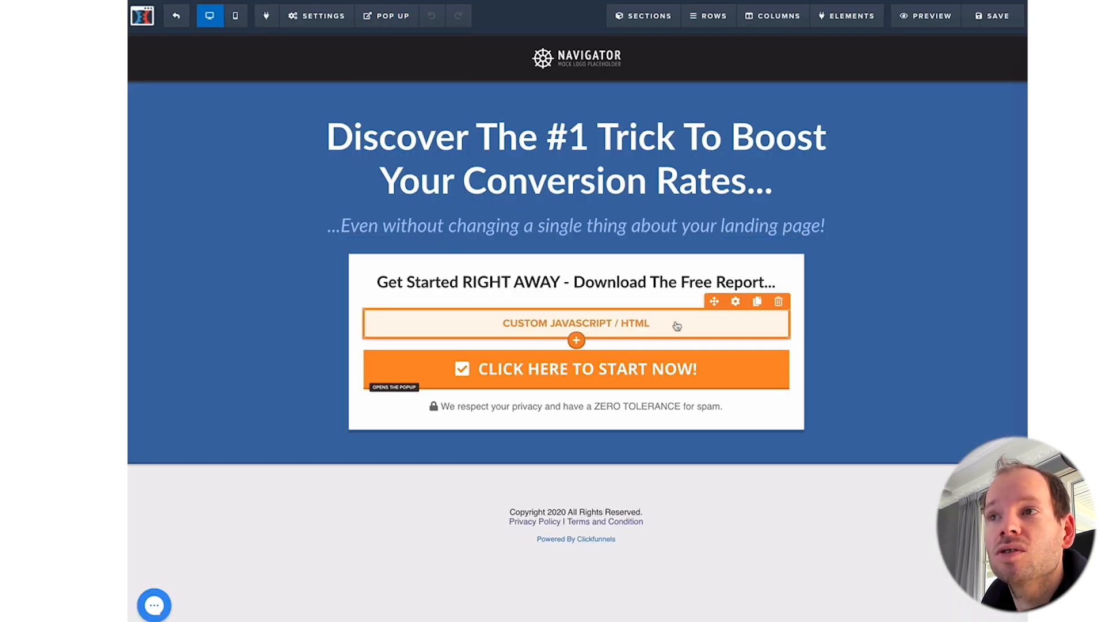
Step: Delete the custom HTML block and paste UpViral's widget embed code into the header tracking code
left_click(778, 301)
left_click(680, 58)
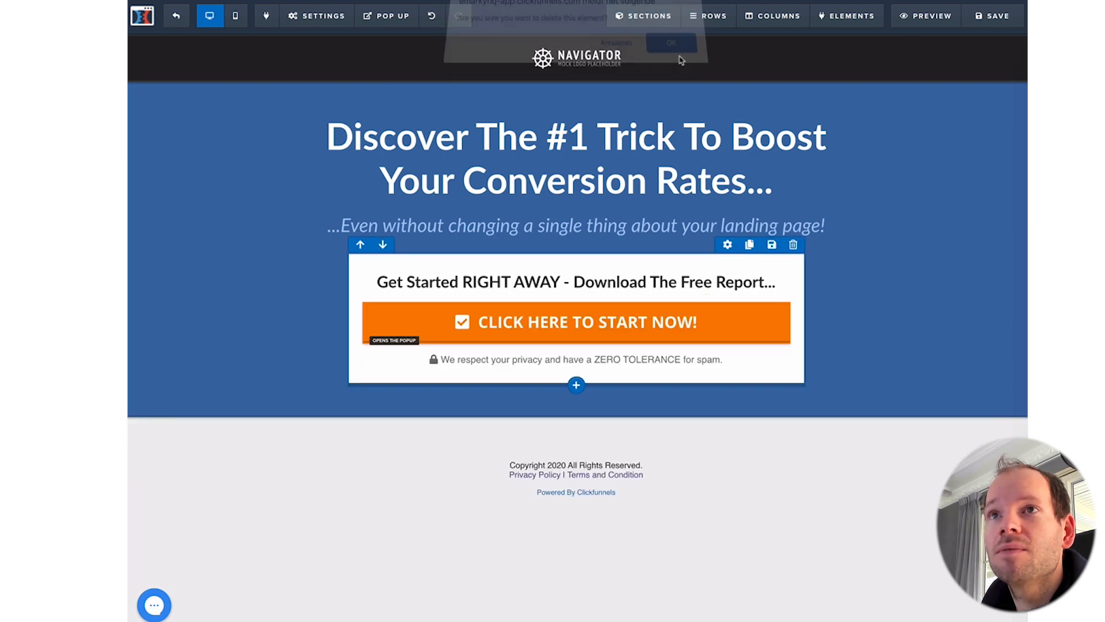
mouse_move(323, 15)
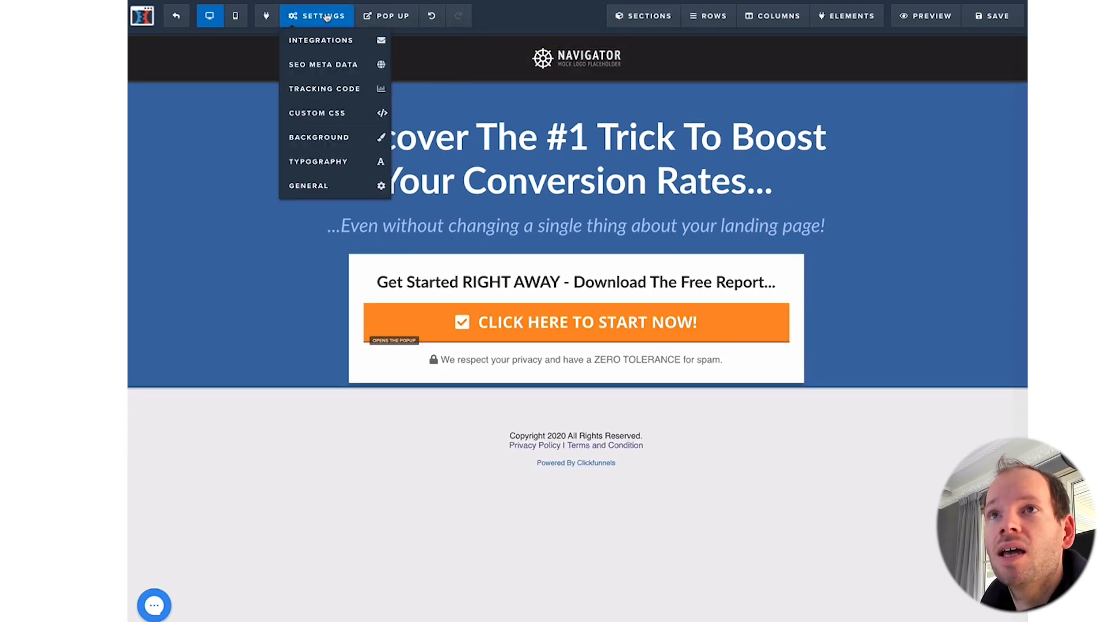
left_click(318, 86)
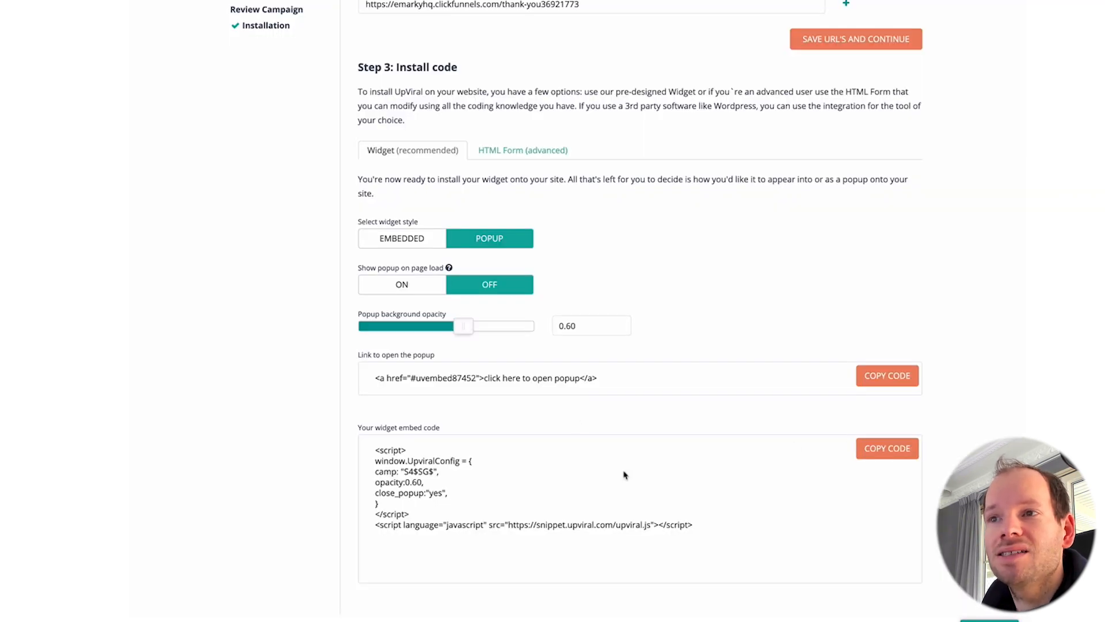
left_click(886, 453)
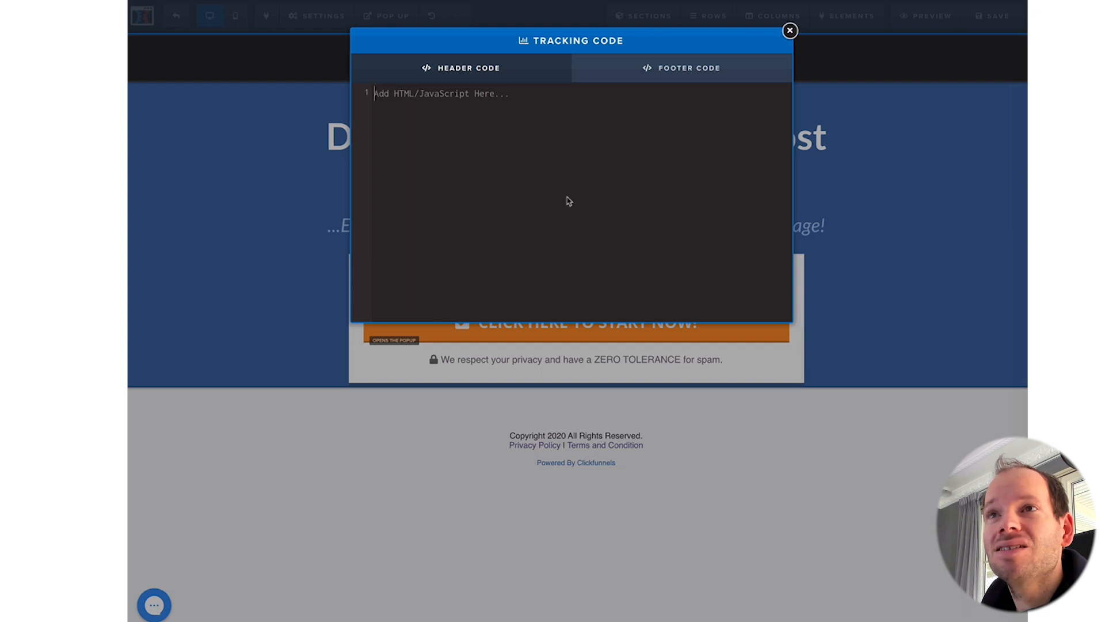
key("ctrl+v")
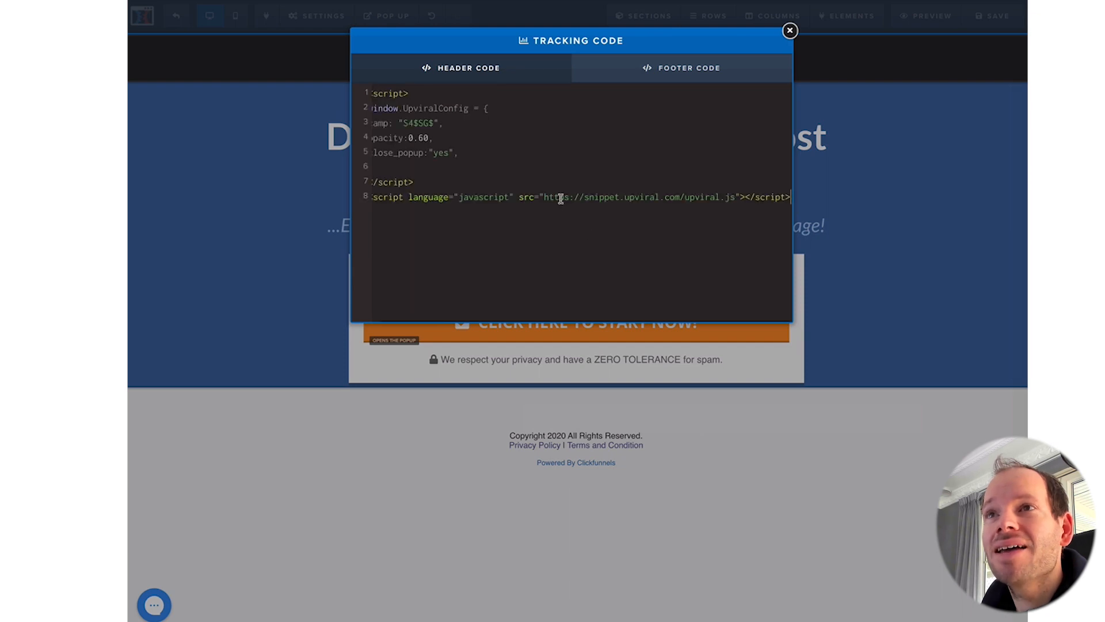
Step: Close the tracking code editor, open the start button's settings, and copy UpViral's popup link code
left_click(791, 31)
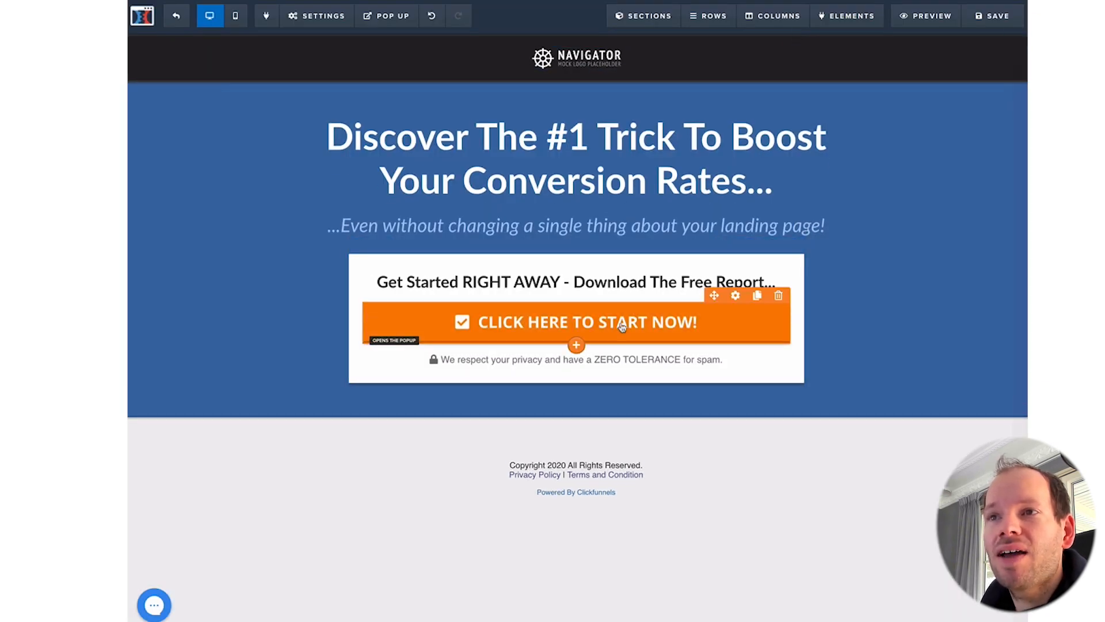
left_click(623, 326)
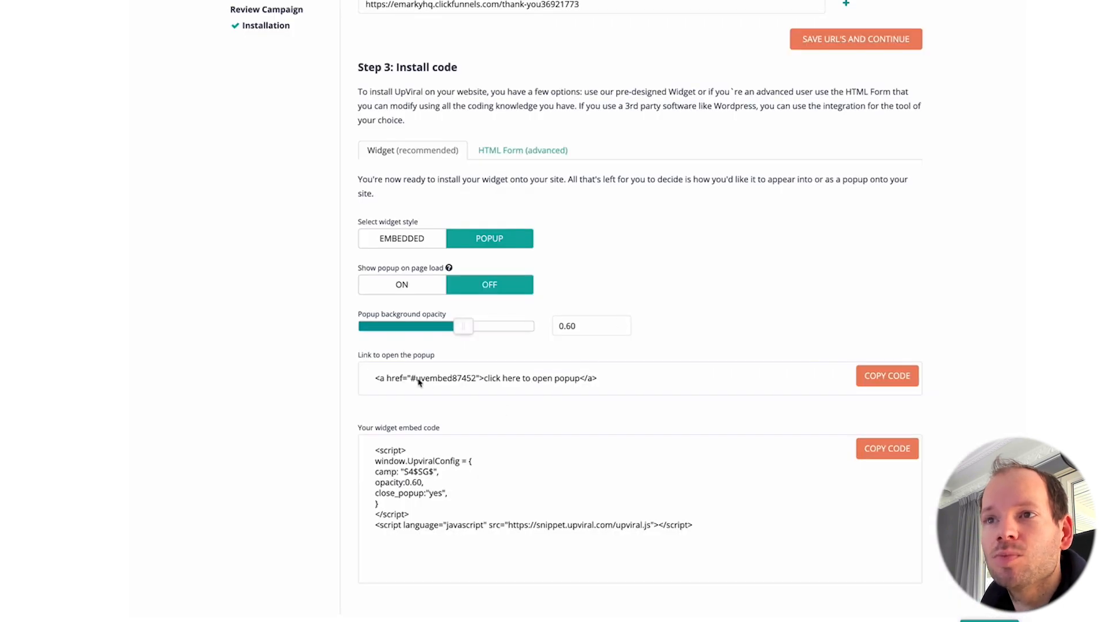
left_click(876, 377)
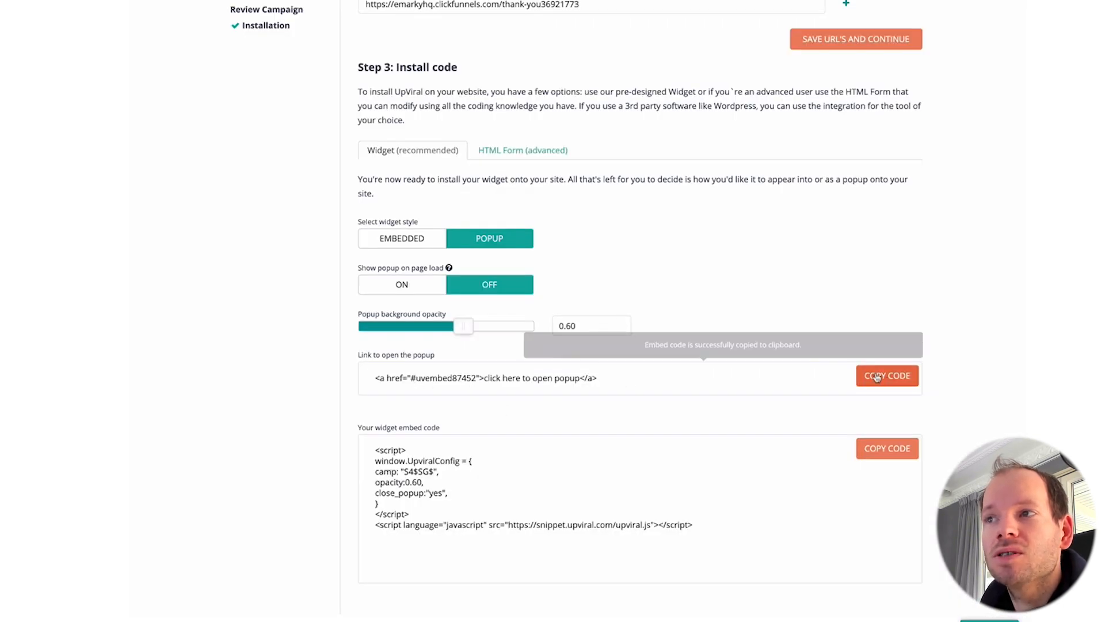
Step: Paste the popup link code into a new TextEdit note and select its #uvembed87452 anchor
key("alt+space")
type("te")
key("Return")
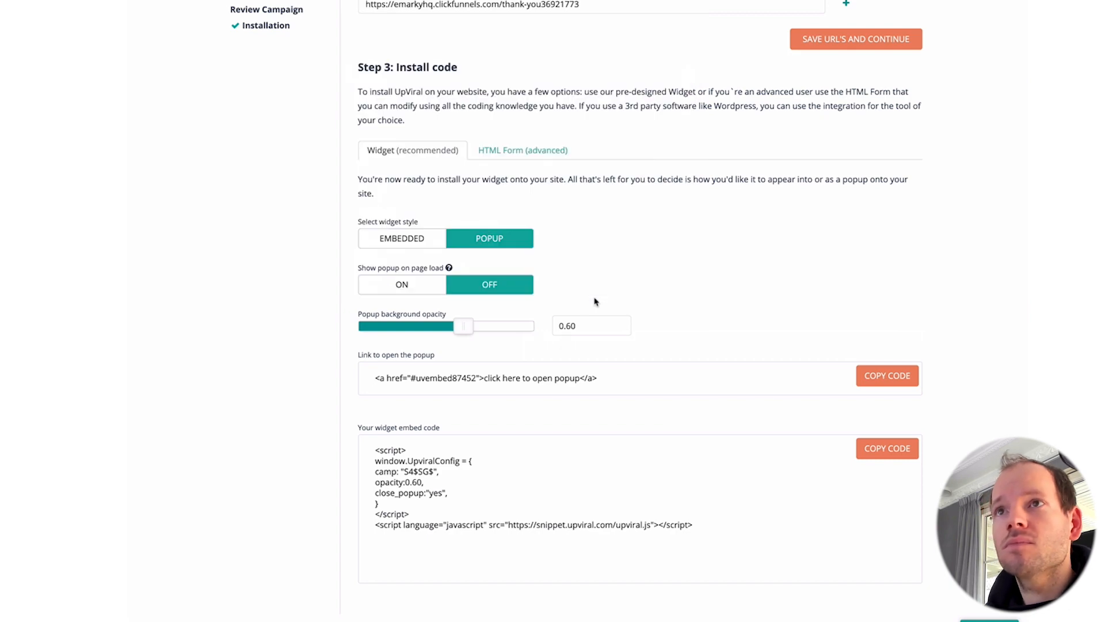
key("super+n")
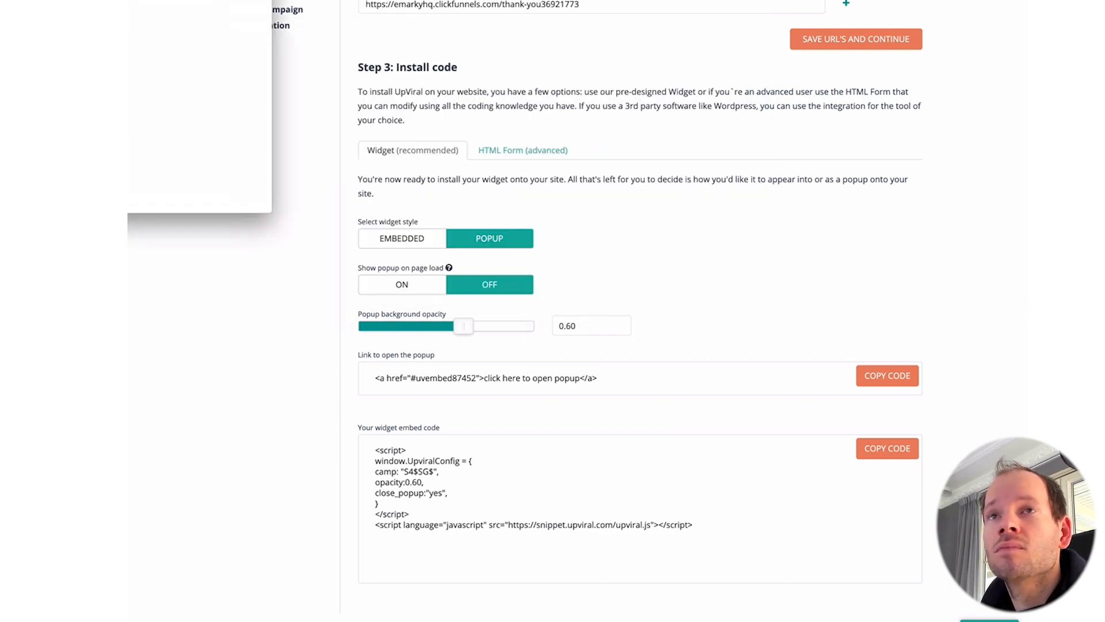
key("super+v")
left_click_drag(377, 130, 419, 131)
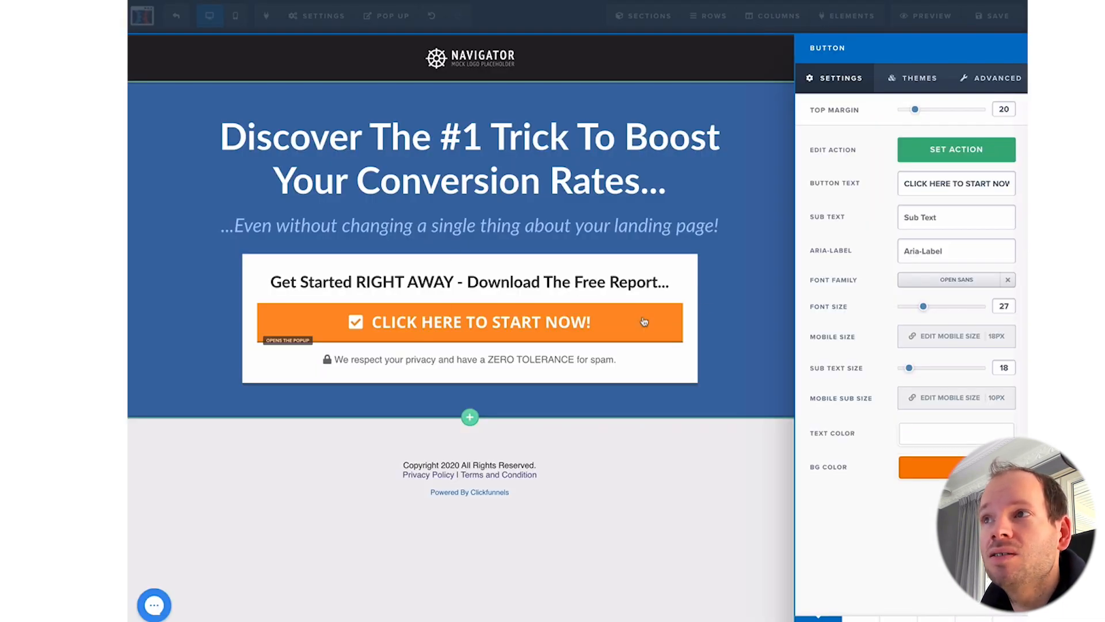
Step: Set the start button's action to Go To Website URL with #uvembed87452
left_click(952, 151)
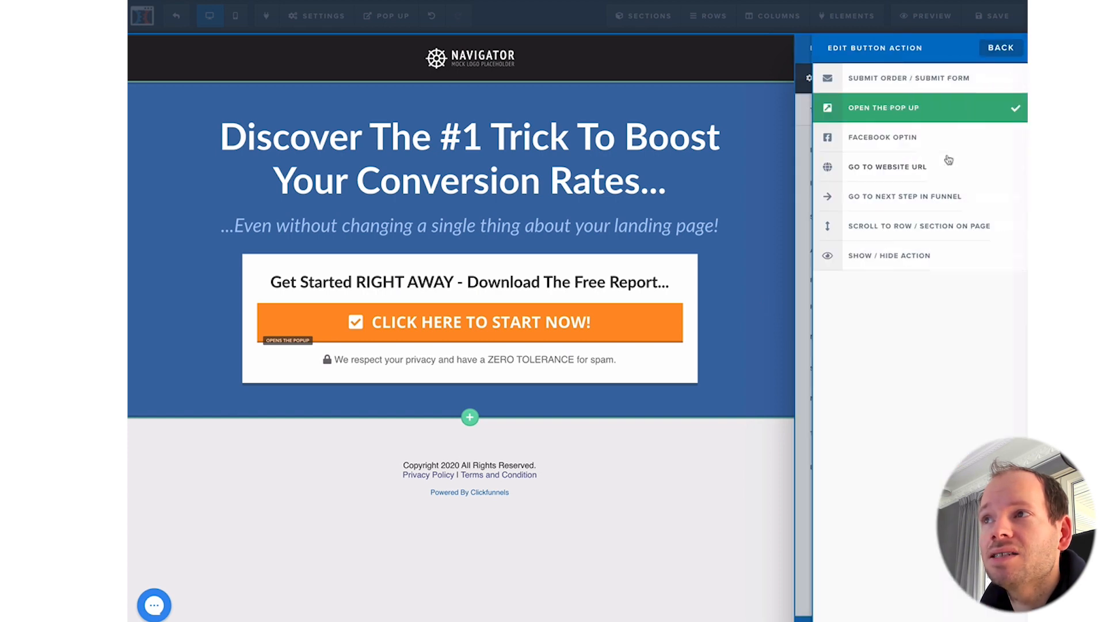
left_click(911, 167)
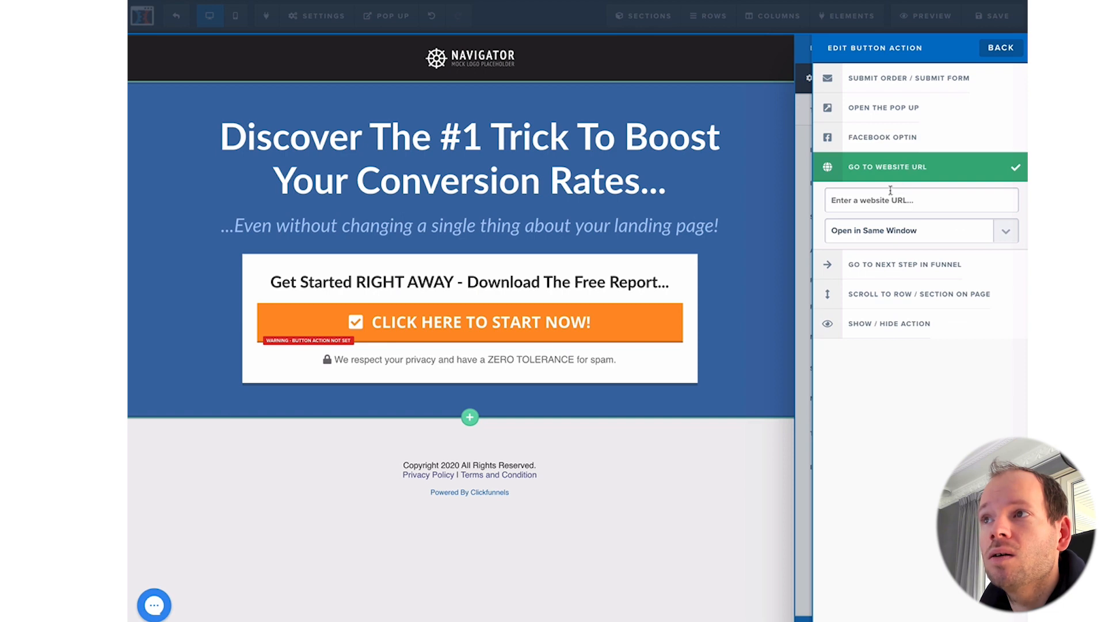
key("ctrl+v")
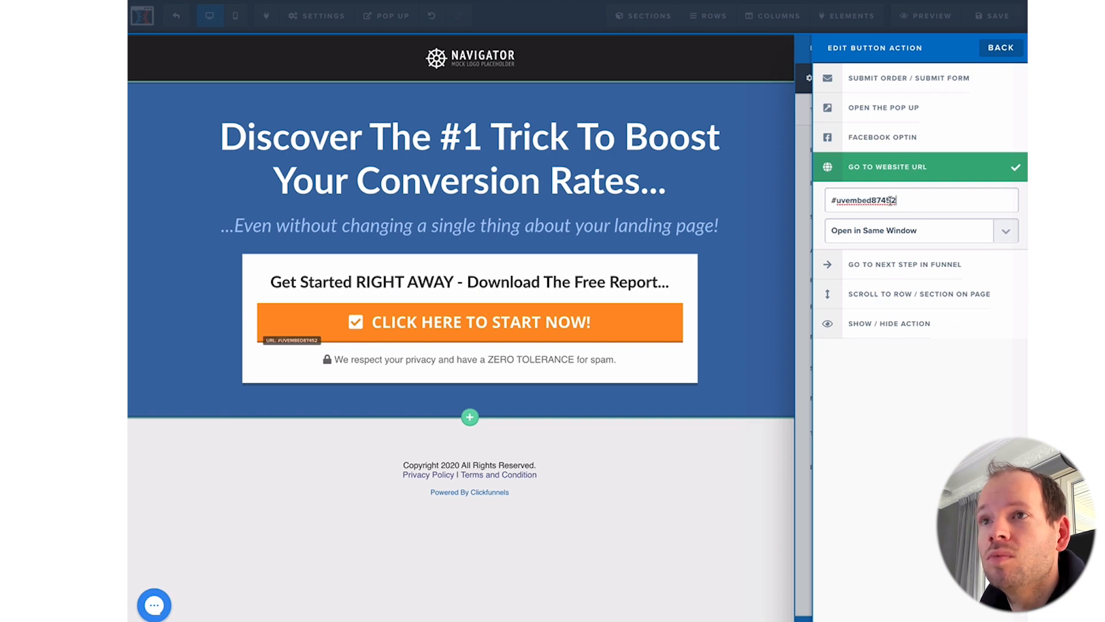
left_click(757, 167)
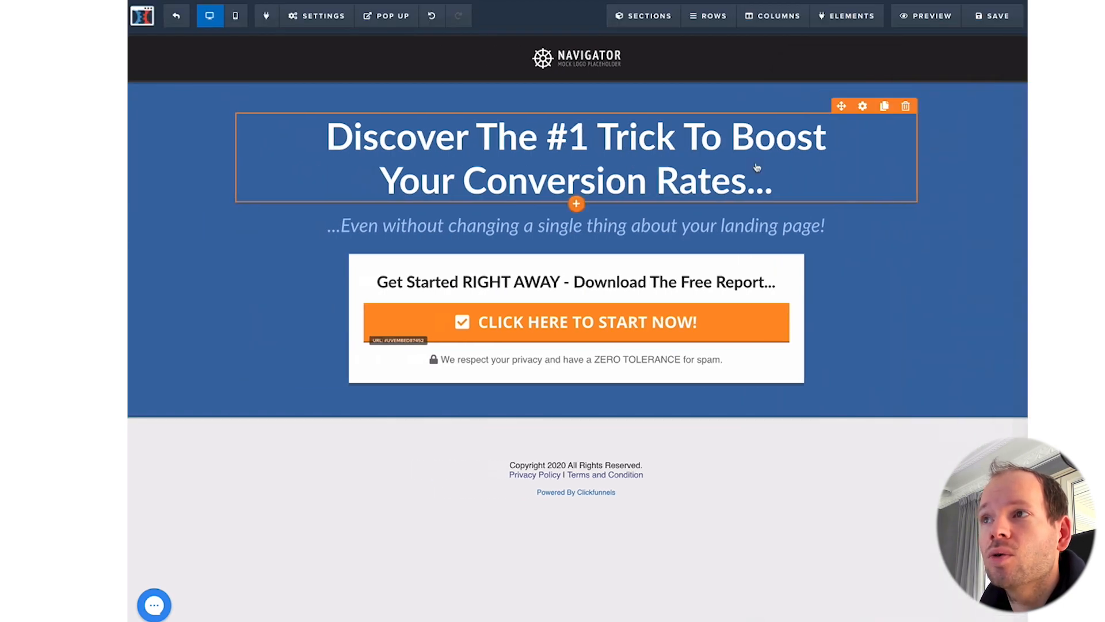
Step: Save the opt-in page and open its live preview
left_click(990, 26)
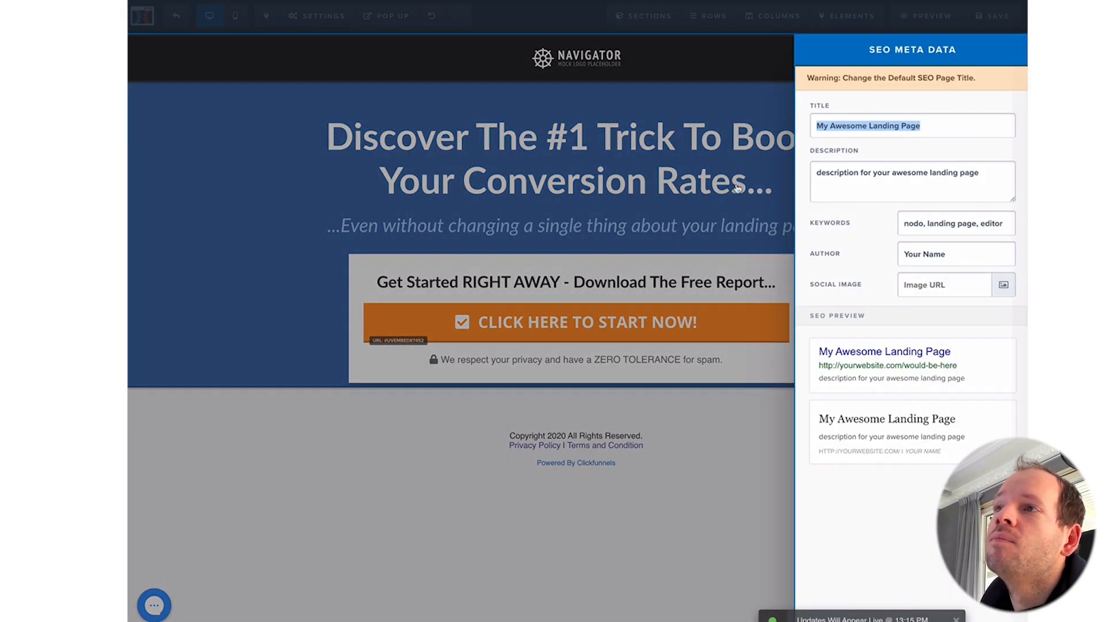
left_click(737, 188)
left_click(926, 15)
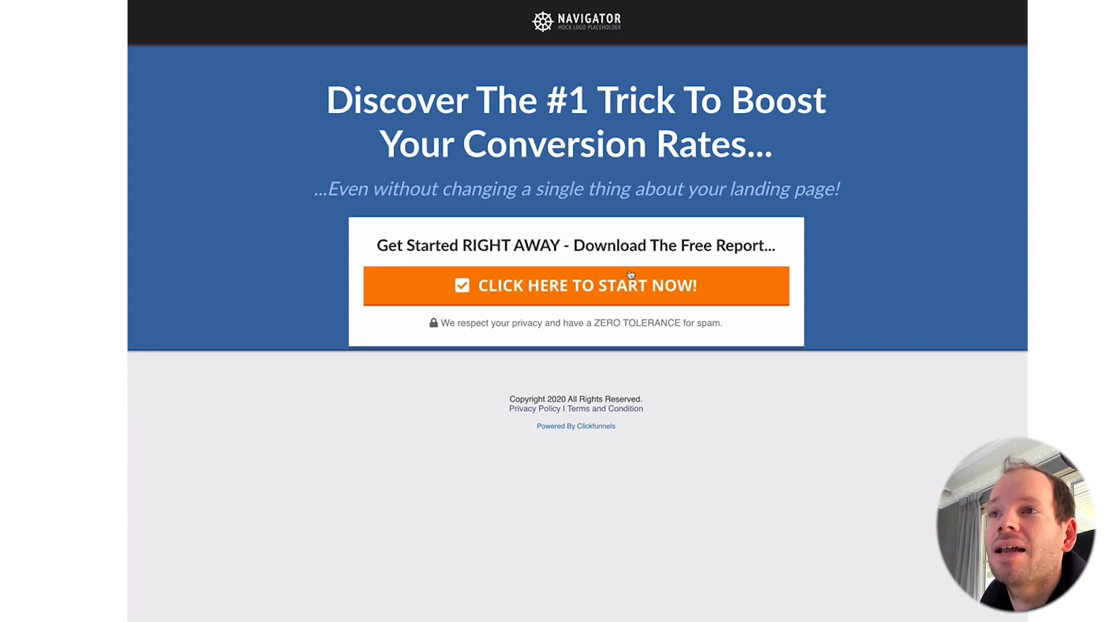
Step: Click CLICK HERE TO START NOW! five times, confirming UpViral's referral popup opens, closing it each time
left_click(587, 288)
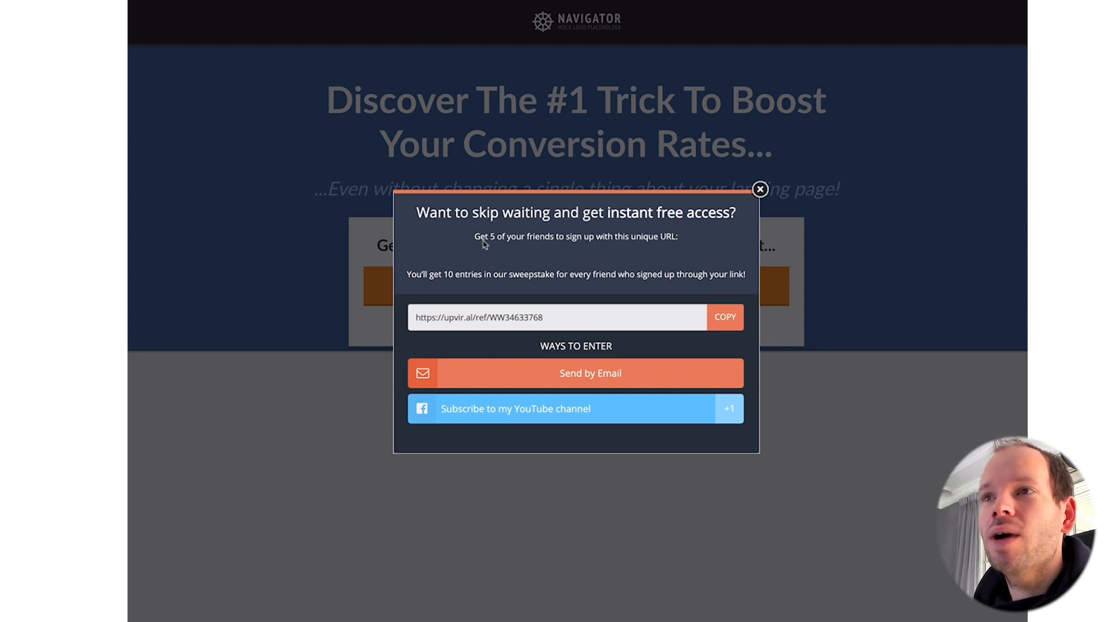
left_click(760, 191)
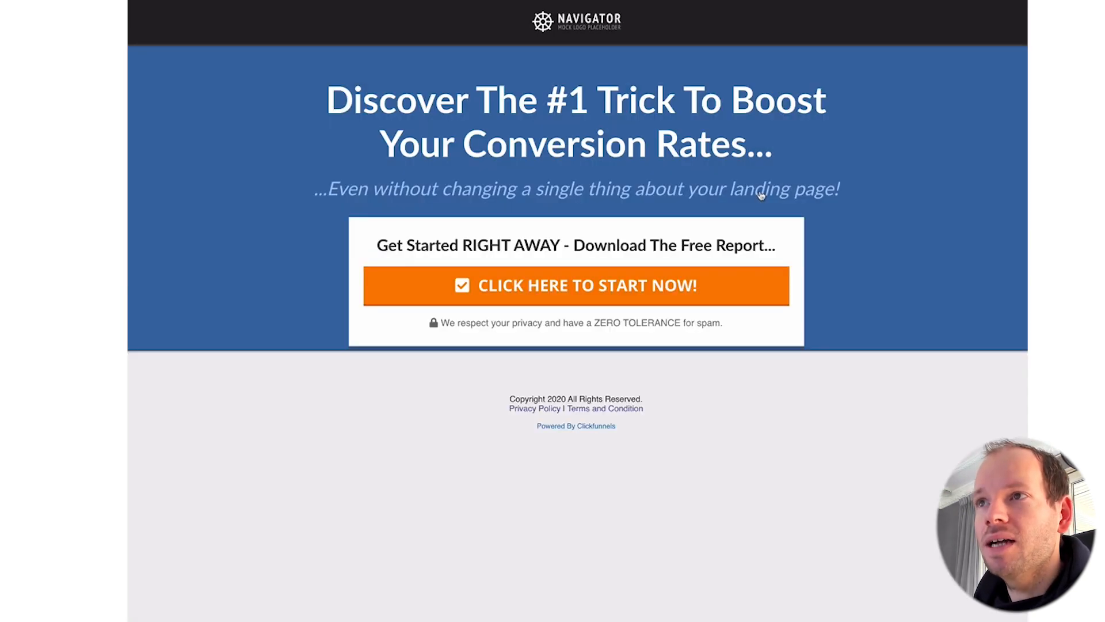
left_click(530, 282)
left_click(760, 190)
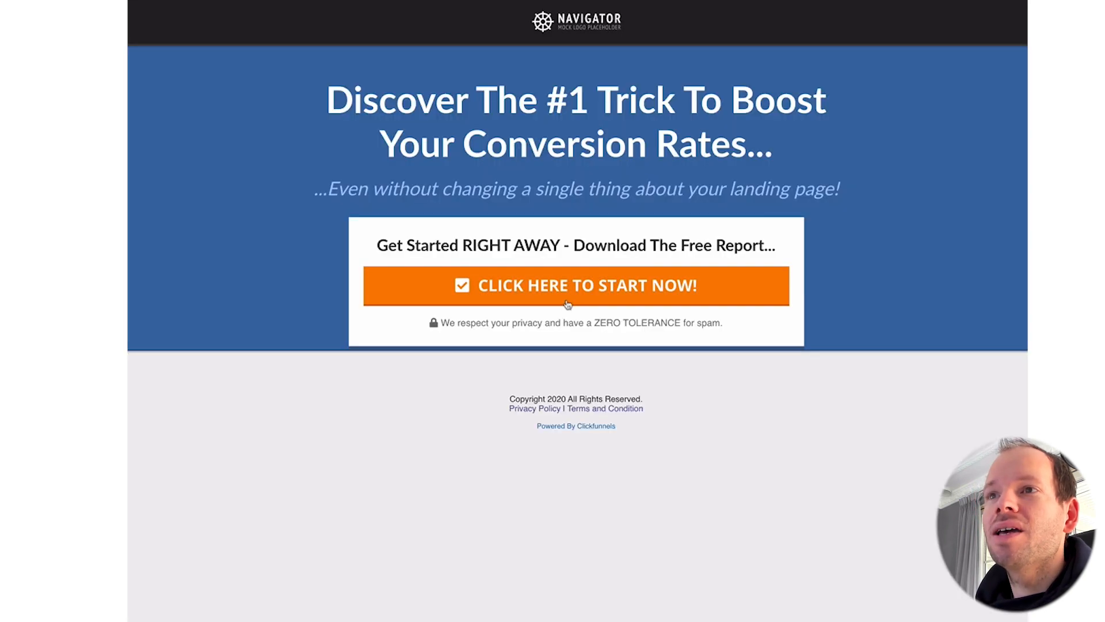
left_click(618, 295)
left_click(760, 190)
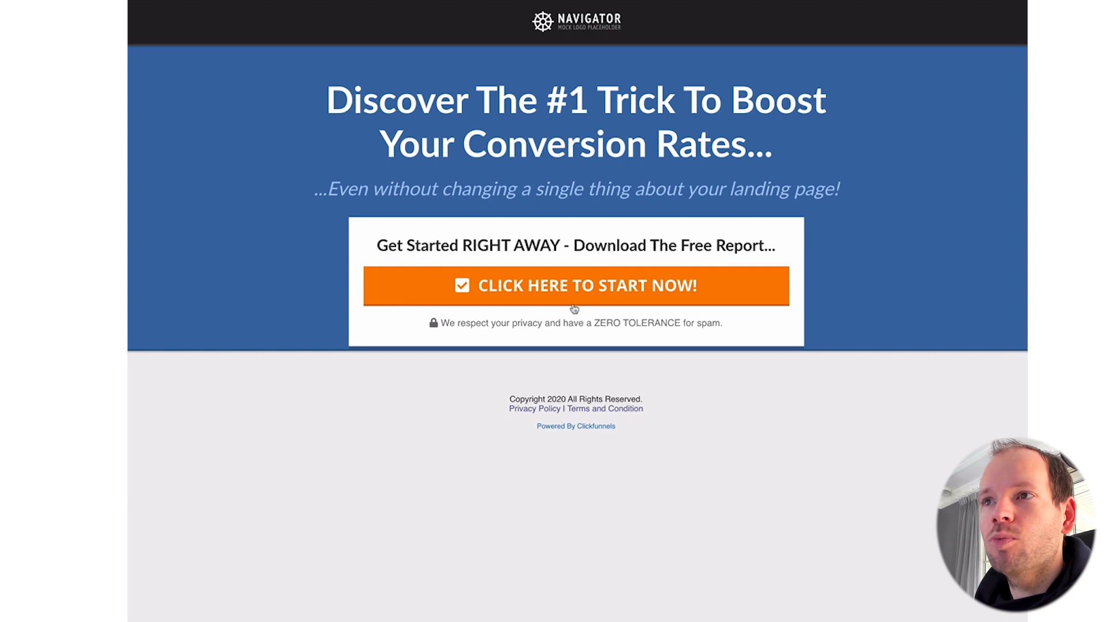
left_click(598, 282)
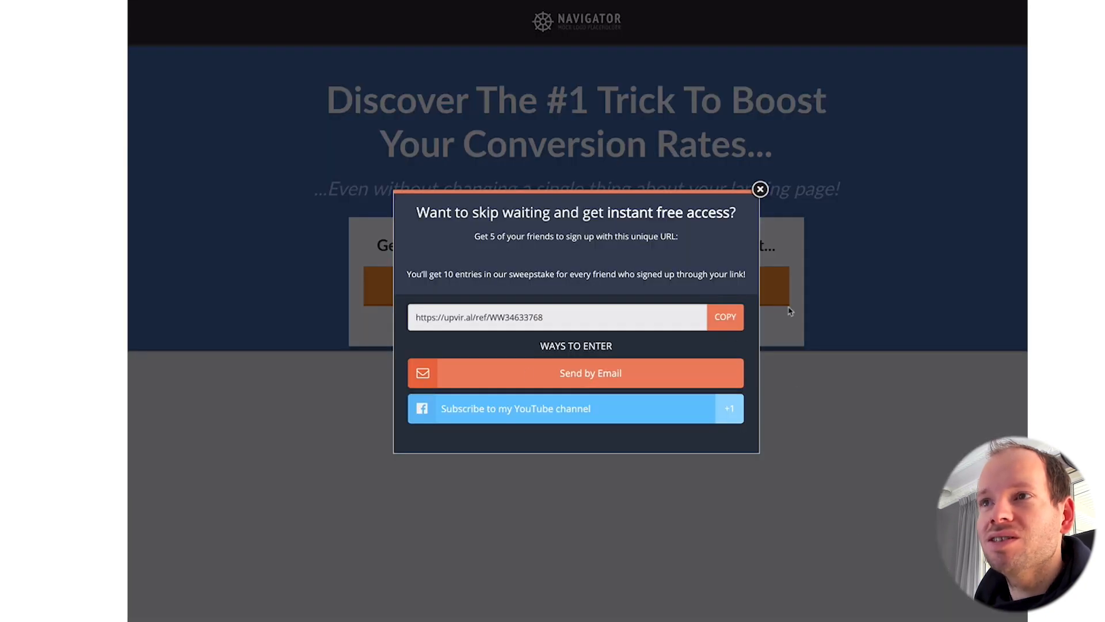
left_click(760, 190)
left_click(520, 280)
left_click(760, 189)
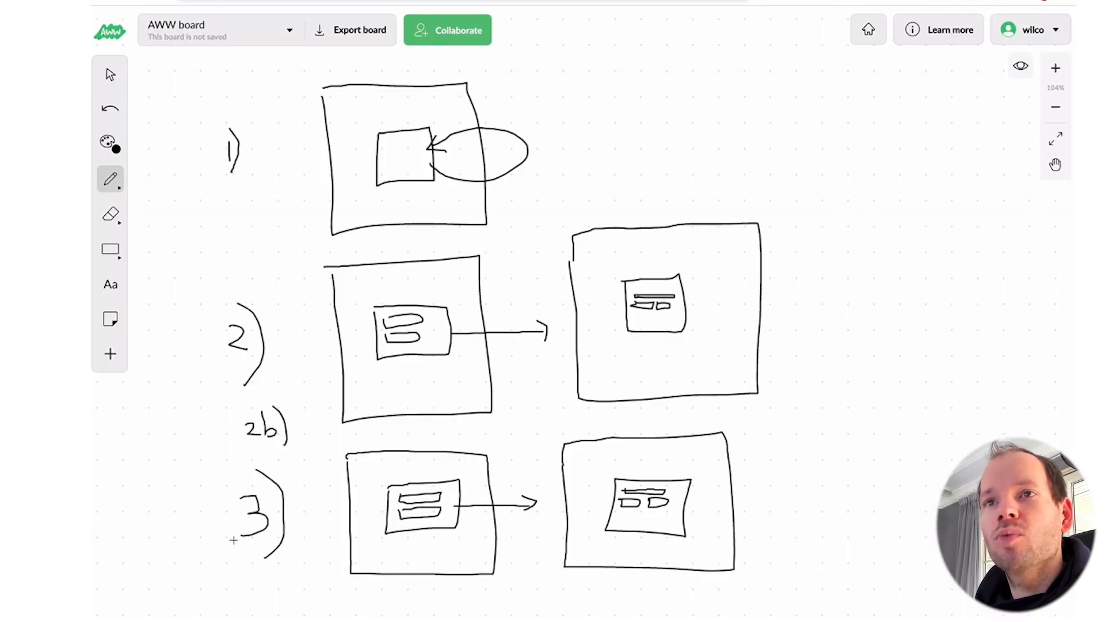
scroll(319, 462, "down", 1)
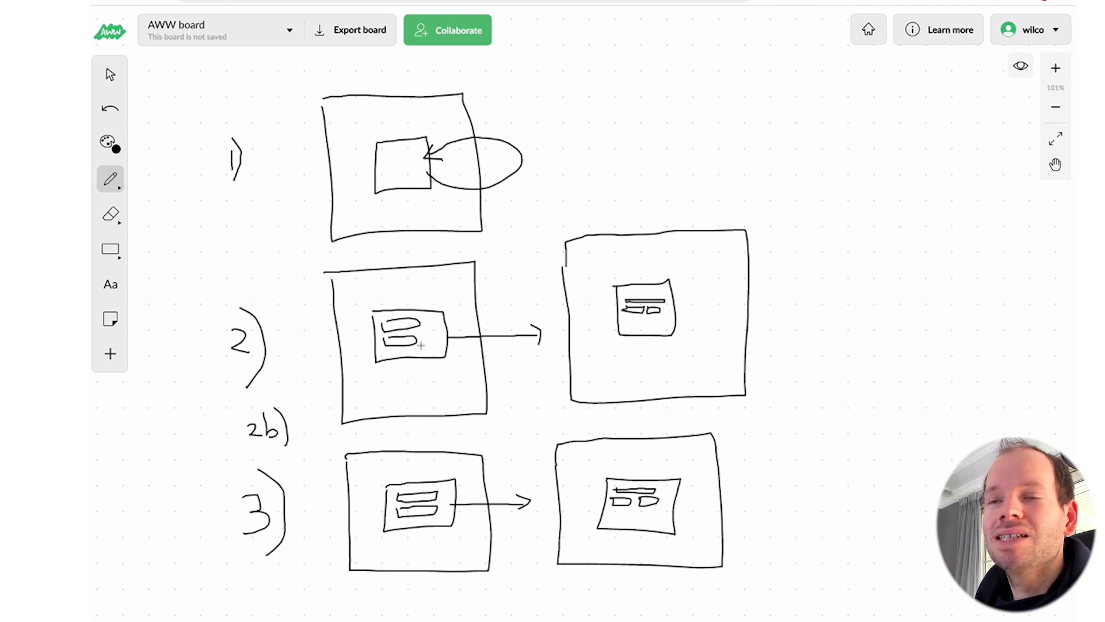
scroll(301, 503, "up", 2)
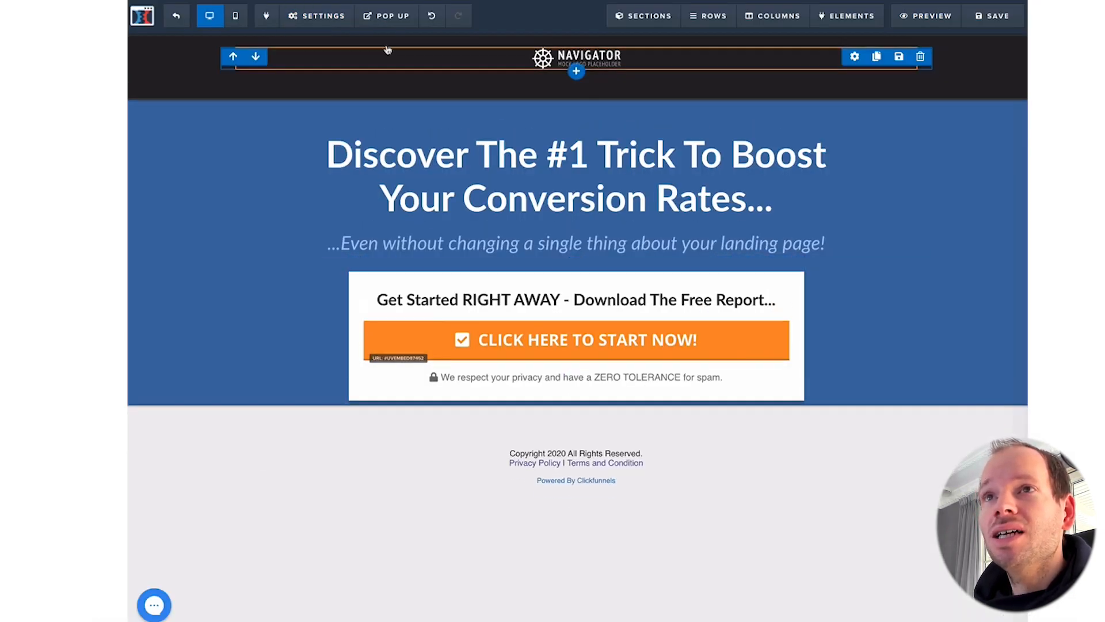
Step: Clear the UpViral script from the page's header tracking code
mouse_move(332, 27)
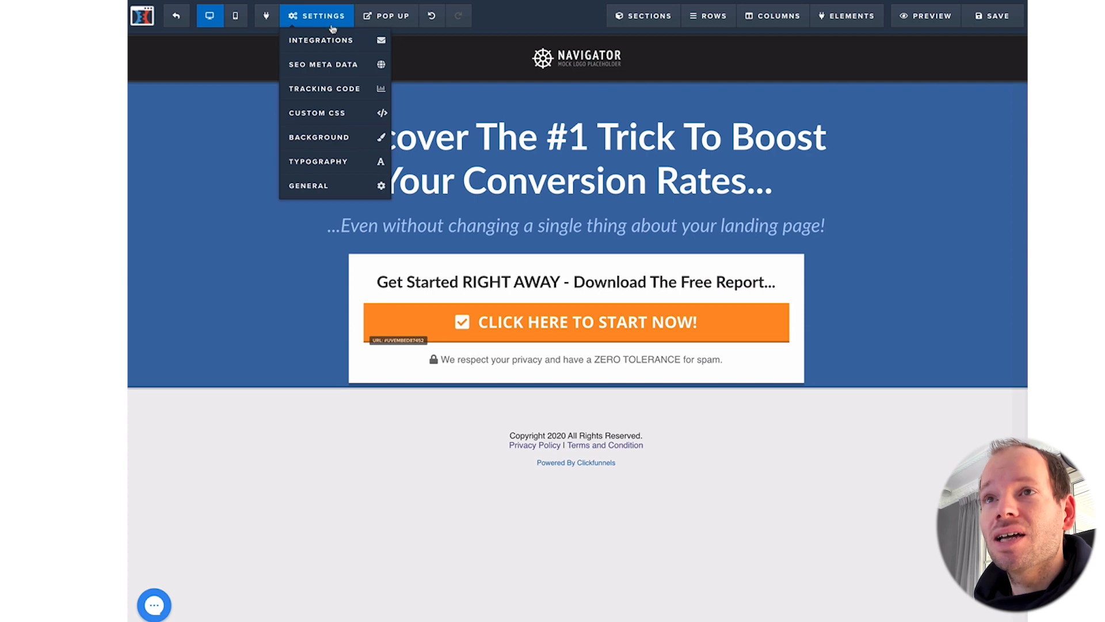
left_click(326, 90)
left_click_drag(521, 224, 375, 95)
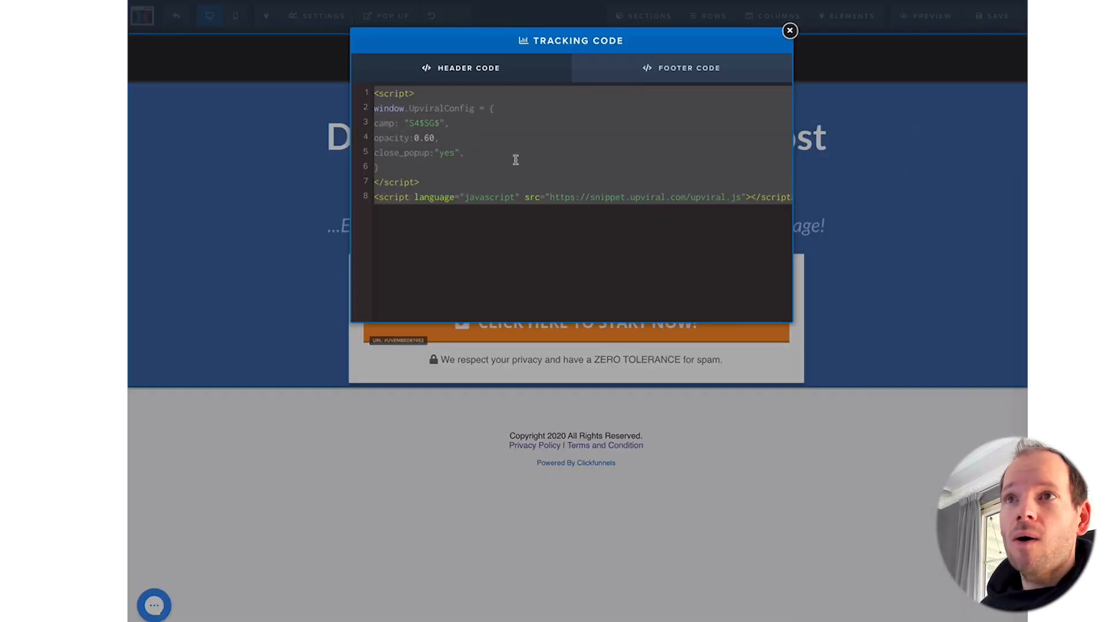
key("BackSpace")
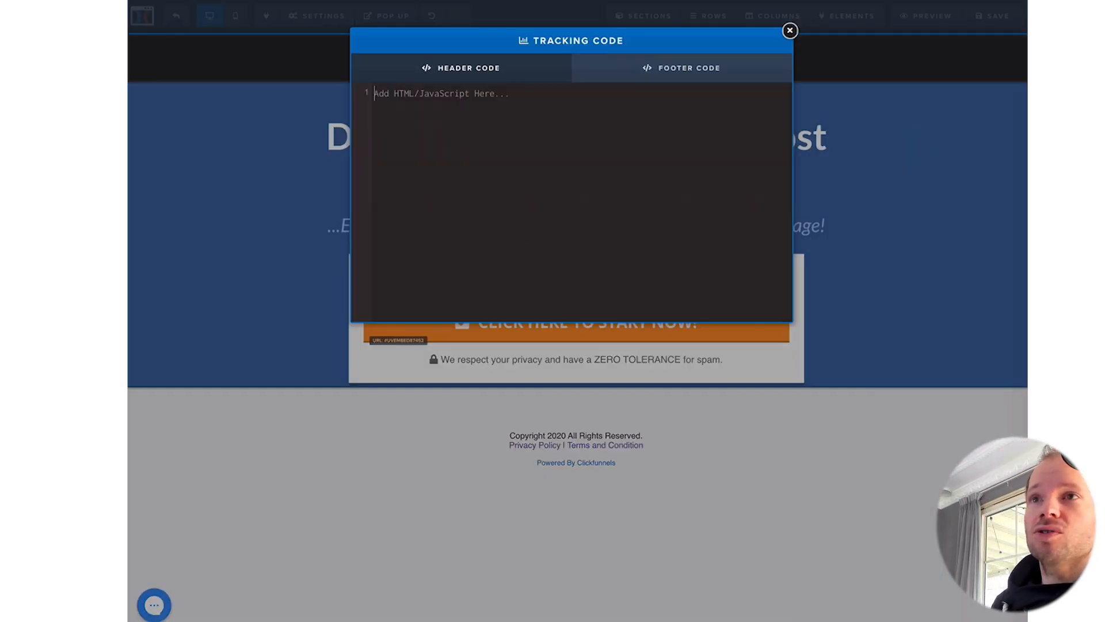
left_click(790, 32)
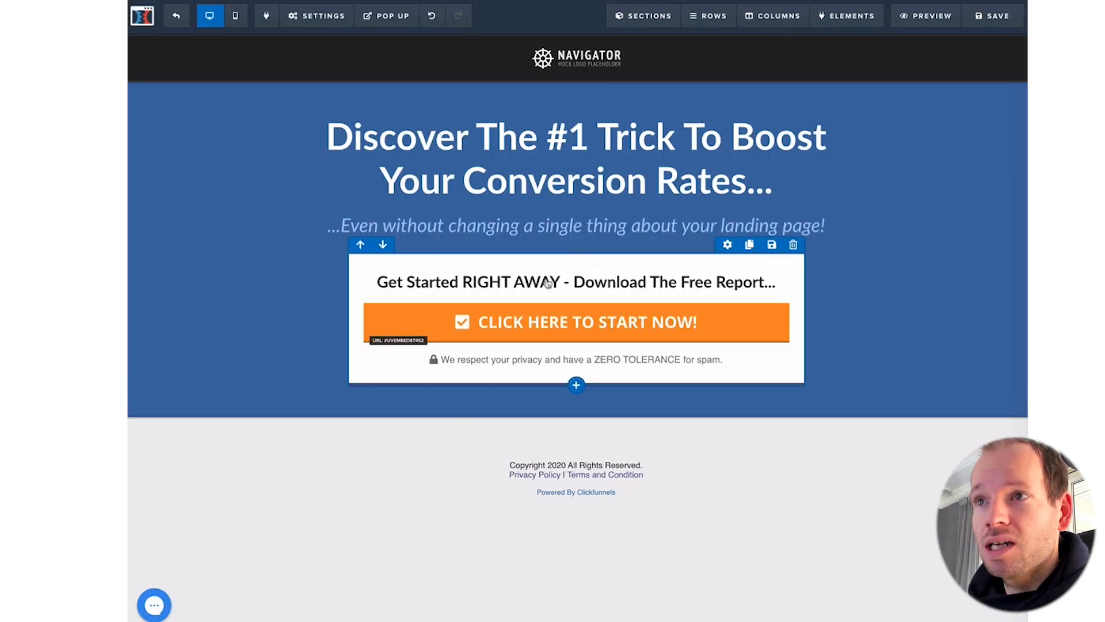
Step: Set the orange start button's action to Open the Pop Up
left_click(553, 322)
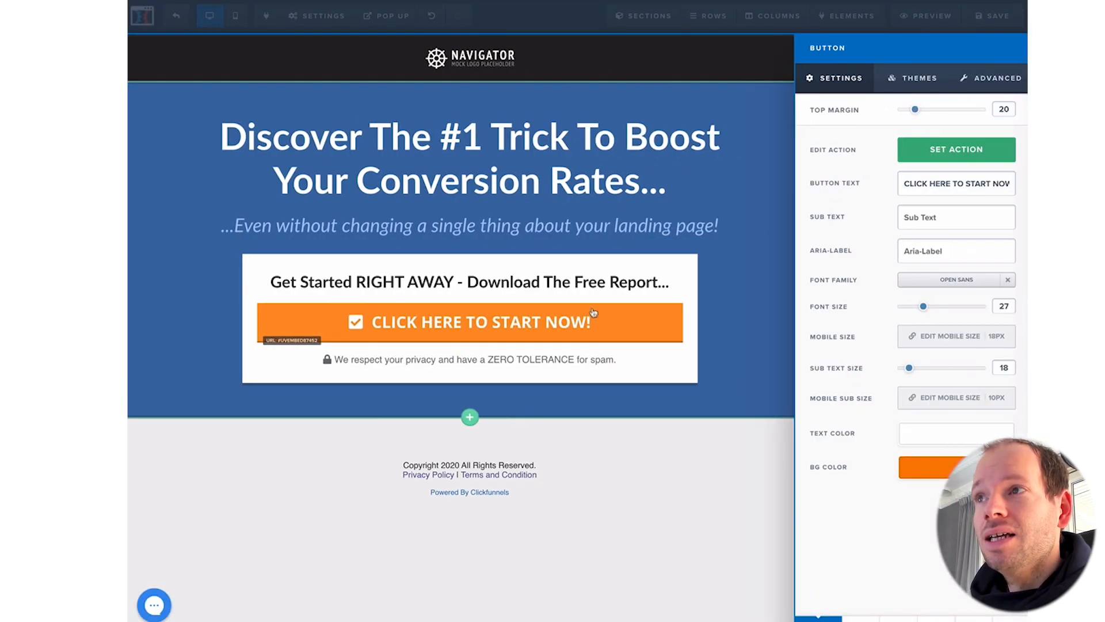
left_click(966, 155)
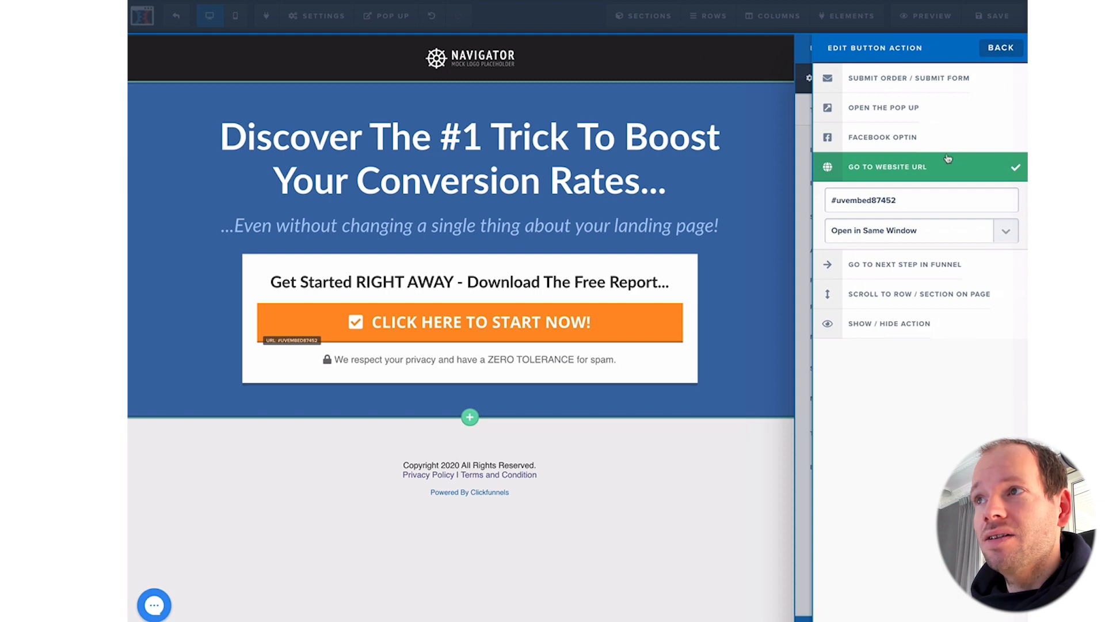
left_click(921, 117)
left_click(657, 203)
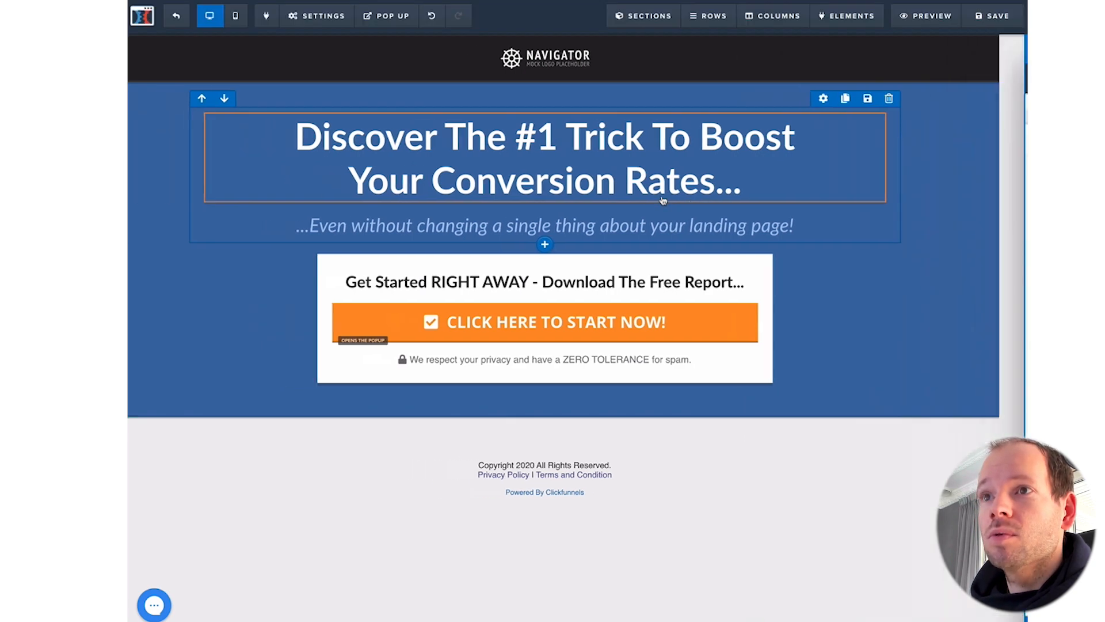
Step: Preview the sign-up popup via Show Pop Up, close it, and save the page
mouse_move(386, 16)
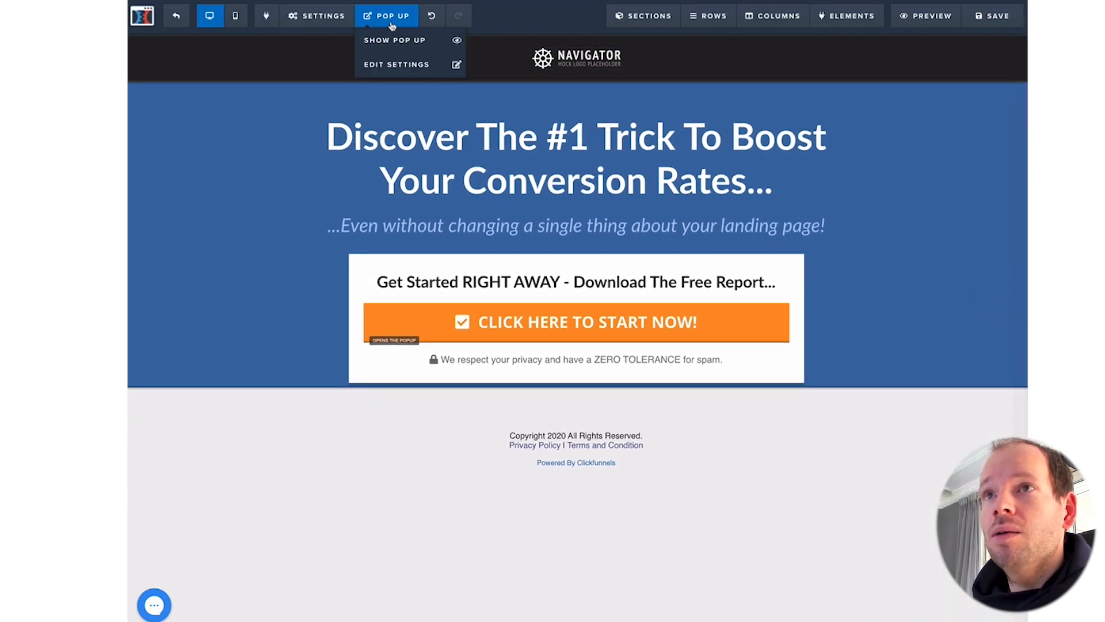
left_click(395, 39)
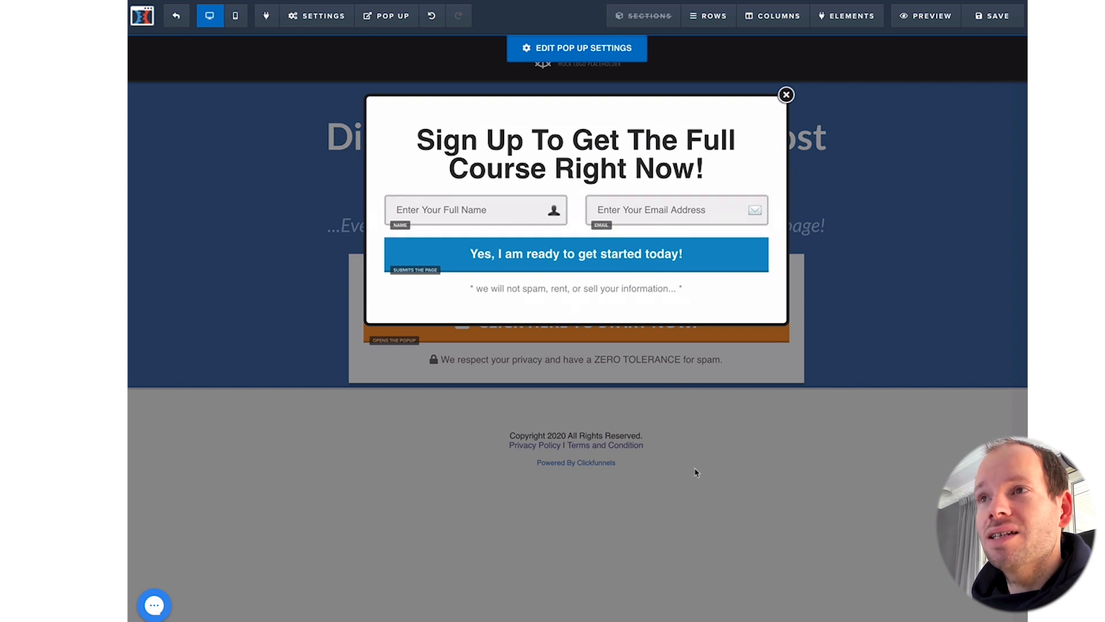
left_click(787, 95)
left_click(993, 16)
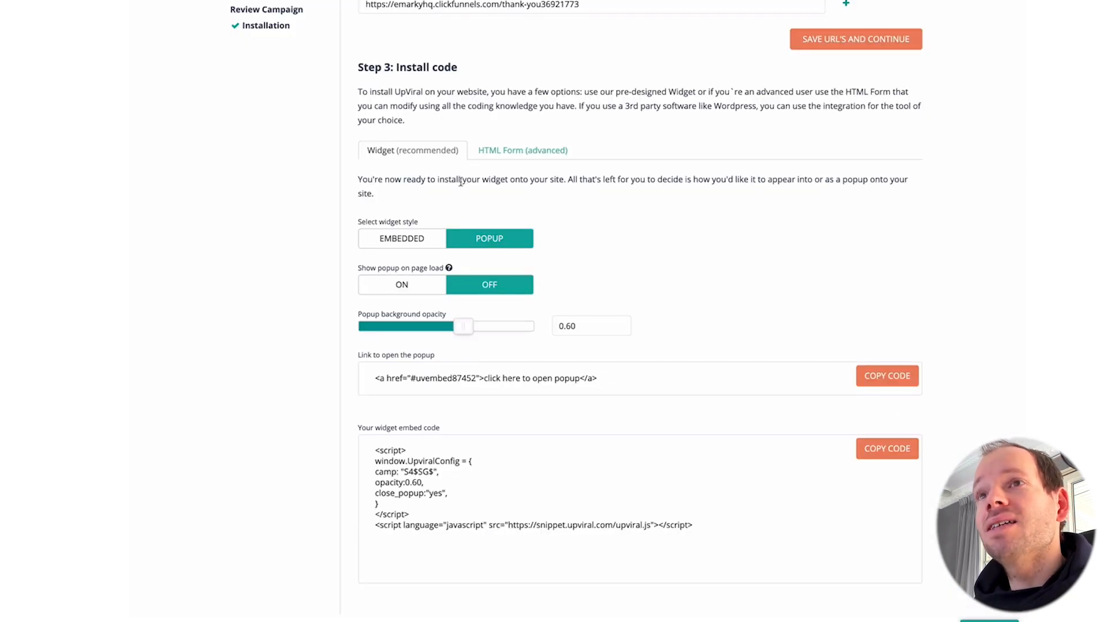
Step: Switch to the HTML Form (advanced) install option and review the Step 1 and Step 2 URLs
left_click(509, 150)
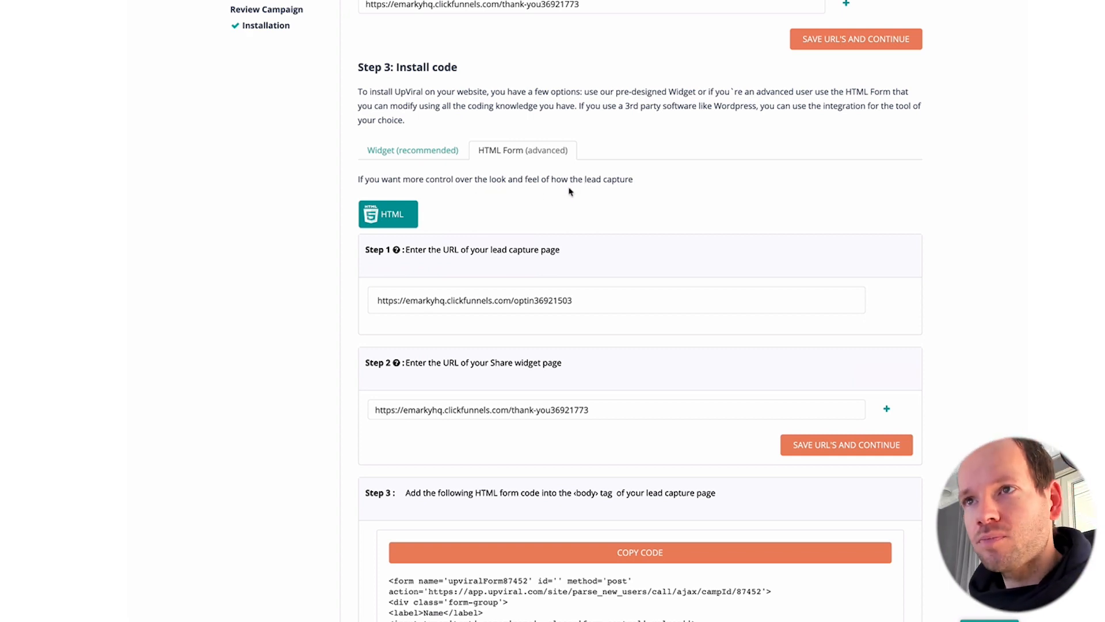
scroll(569, 191, "down", 2)
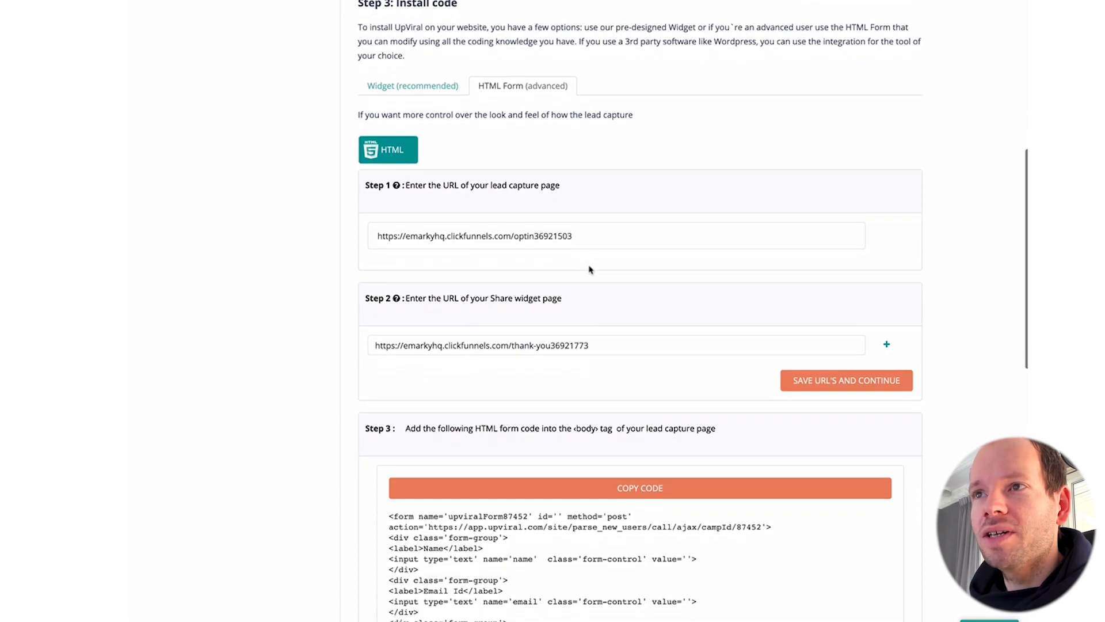
scroll(589, 269, "down", 2)
left_click_drag(377, 188, 584, 189)
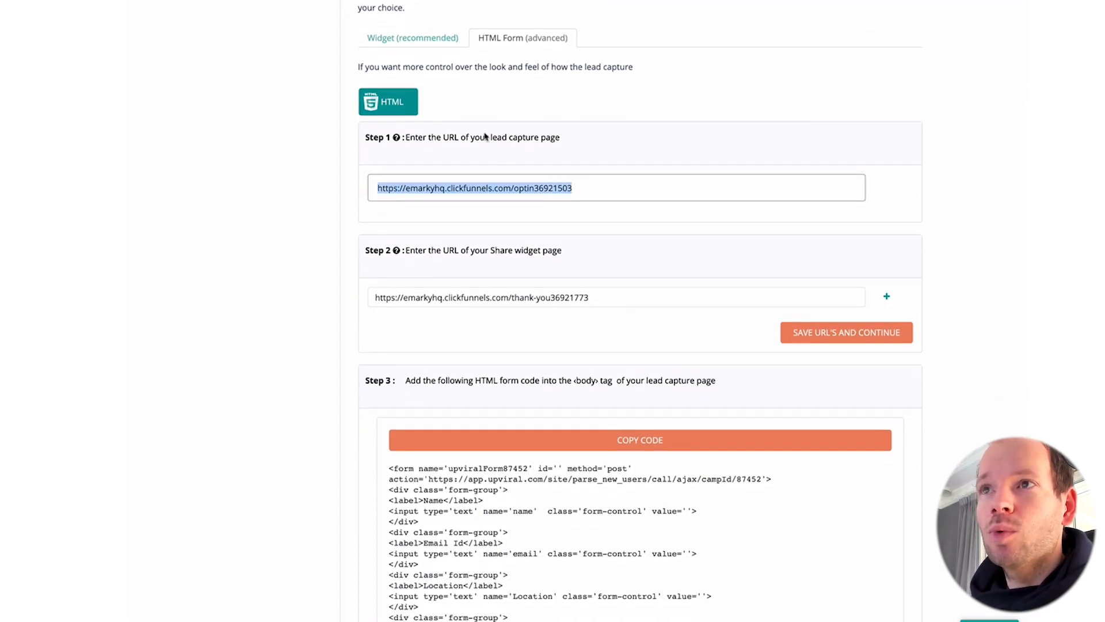
left_click_drag(486, 137, 562, 138)
scroll(599, 332, "up", 1)
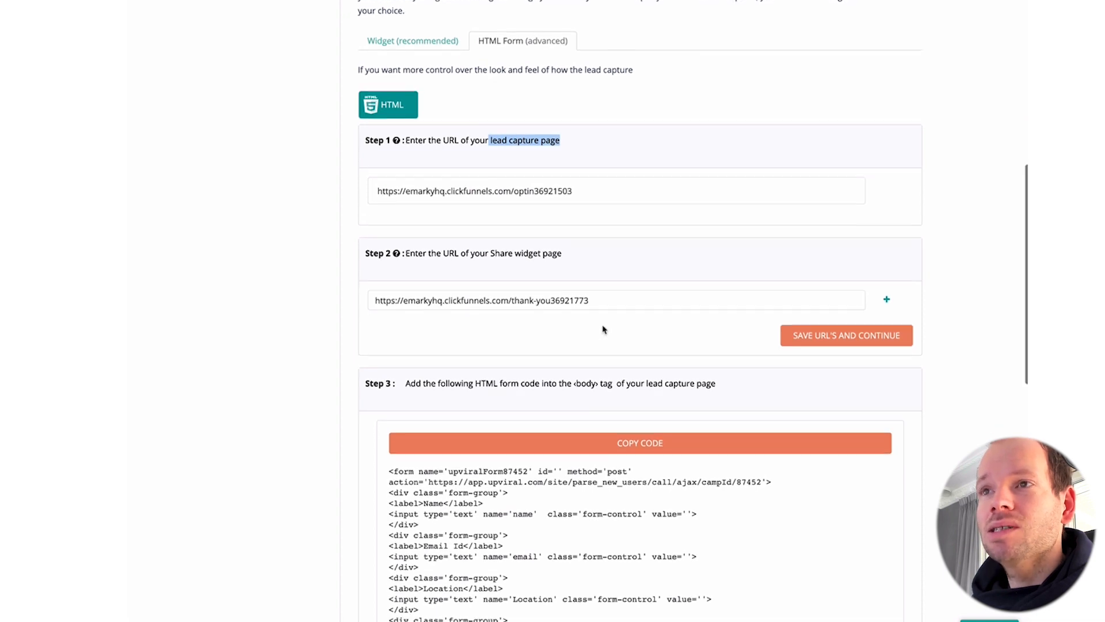
scroll(603, 329, "down", 1)
left_click_drag(376, 270, 618, 272)
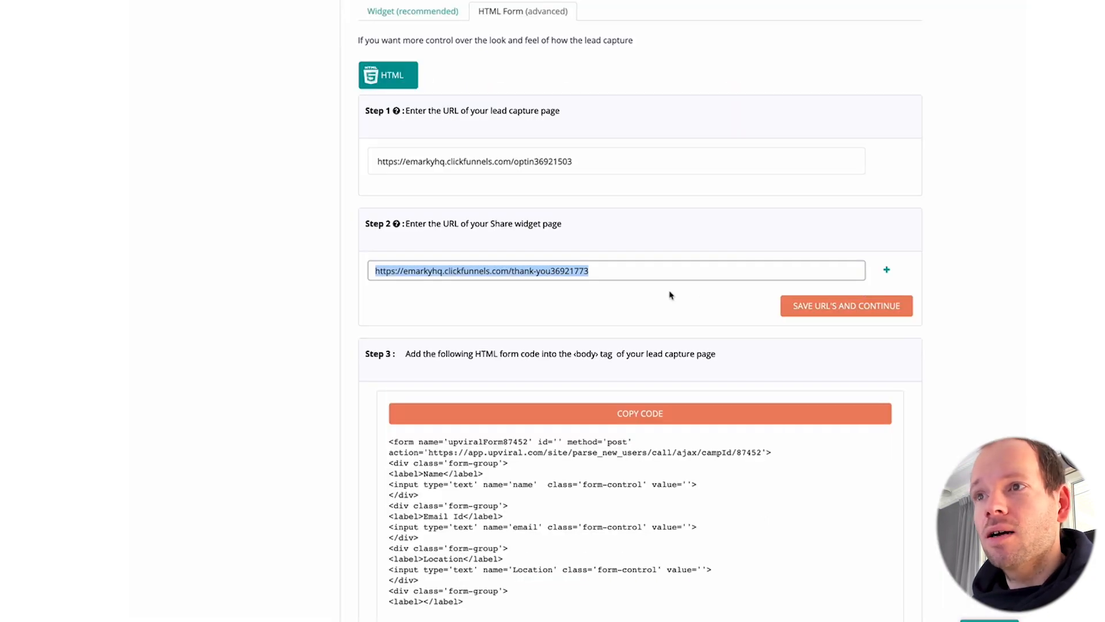
Step: Test the live page's orange button popups, then copy UpViral's Step 3 HTML form code
scroll(670, 292, "down", 4)
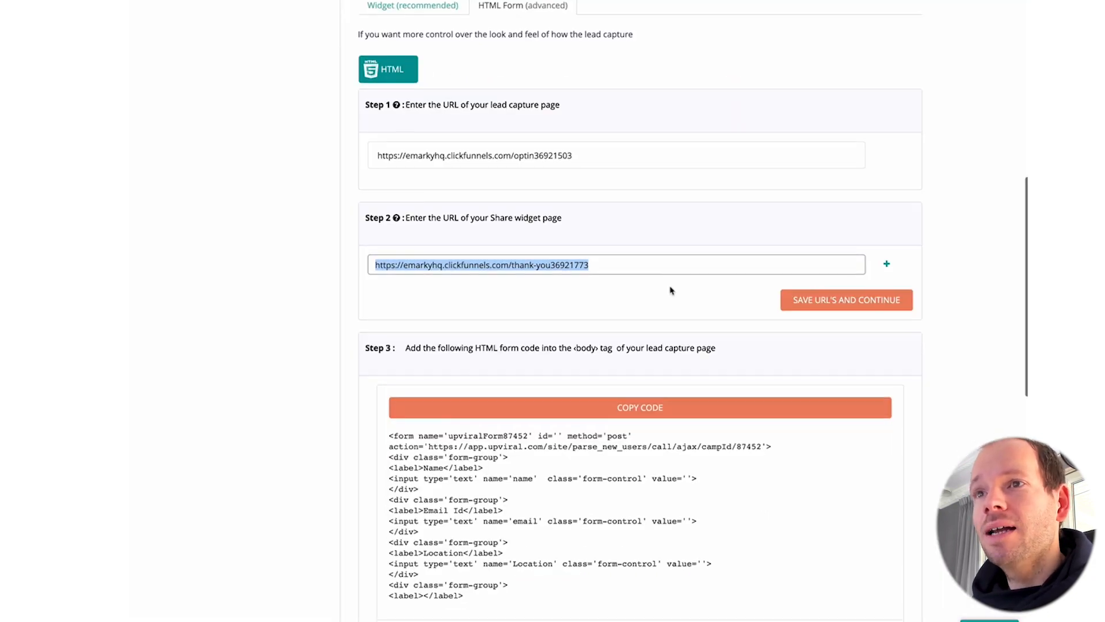
scroll(668, 289, "down", 2)
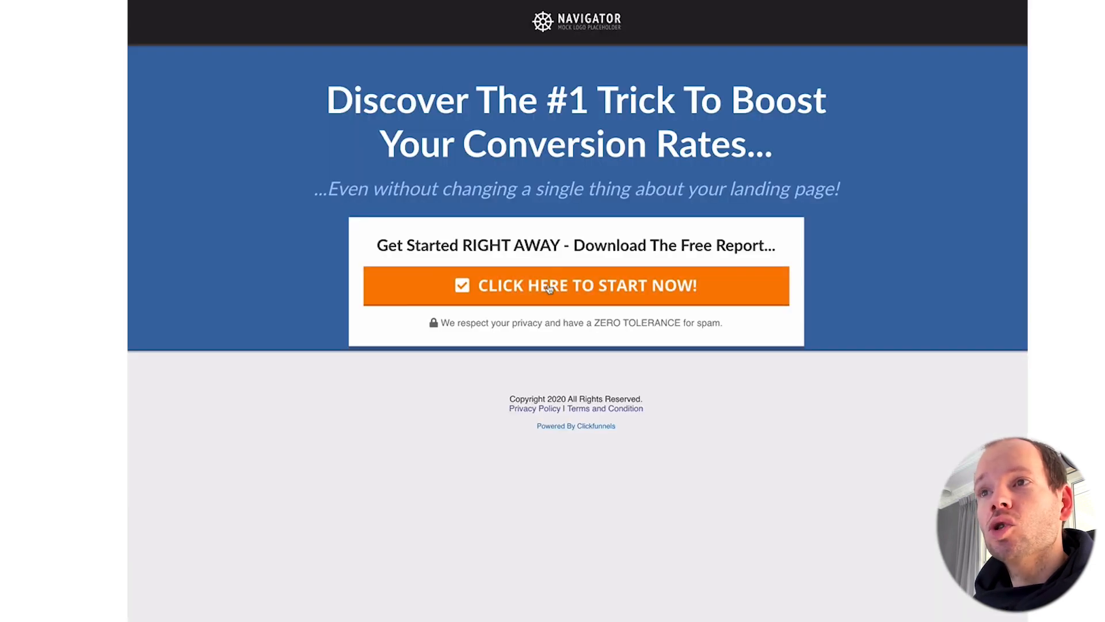
left_click(550, 287)
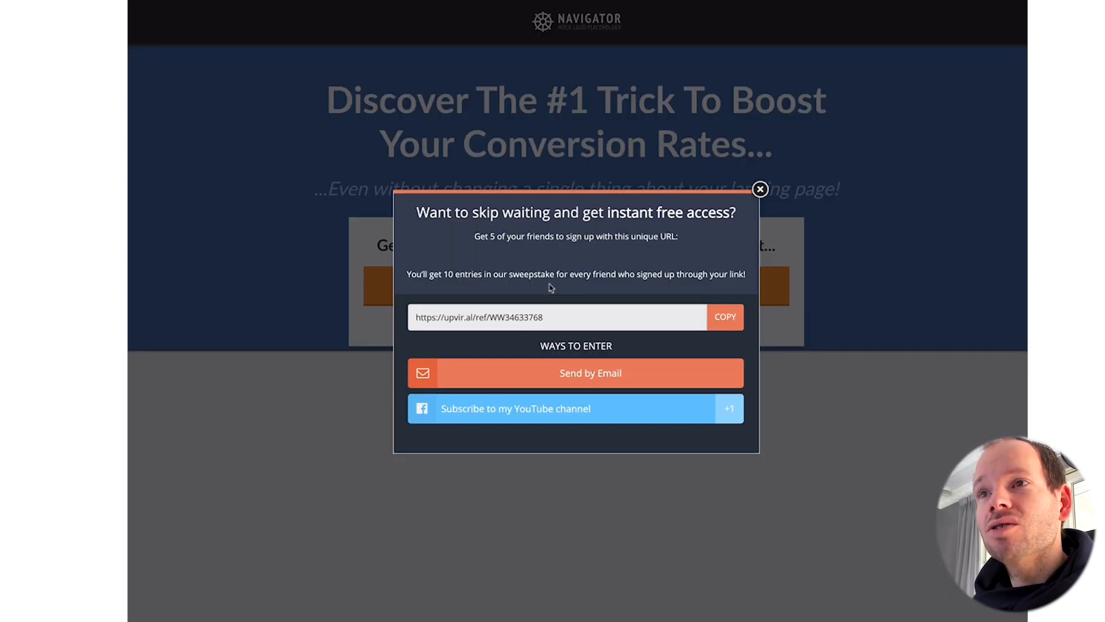
left_click(773, 192)
left_click(609, 291)
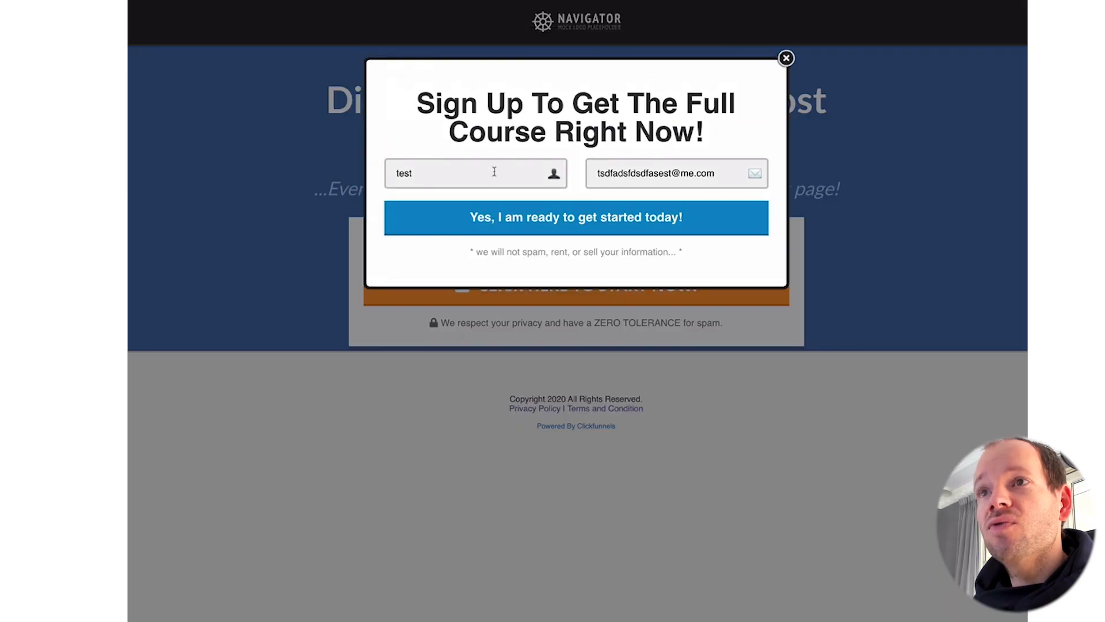
double_click(630, 174)
double_click(504, 173)
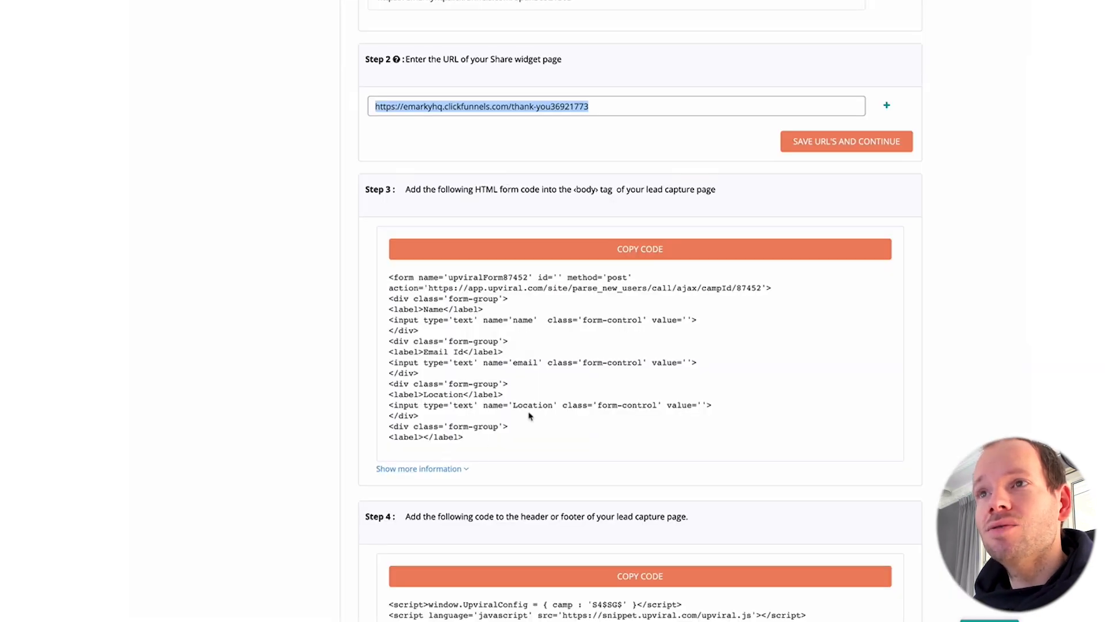
left_click(544, 254)
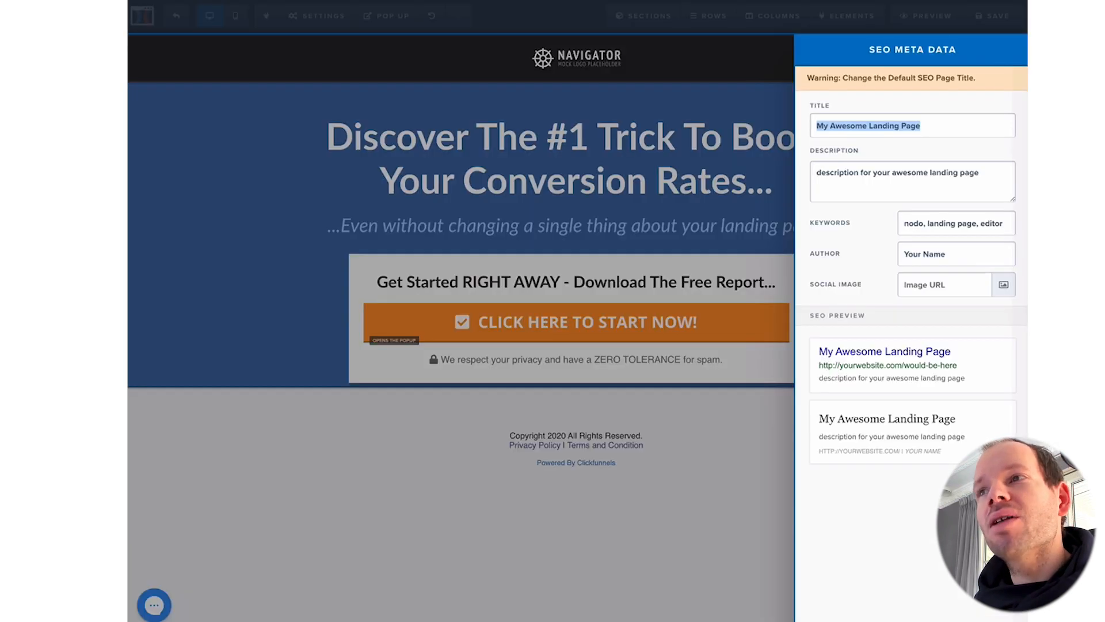
Step: Choose the HTML Form integration with Integrate Existing Form and paste UpViral's form code
left_click(419, 217)
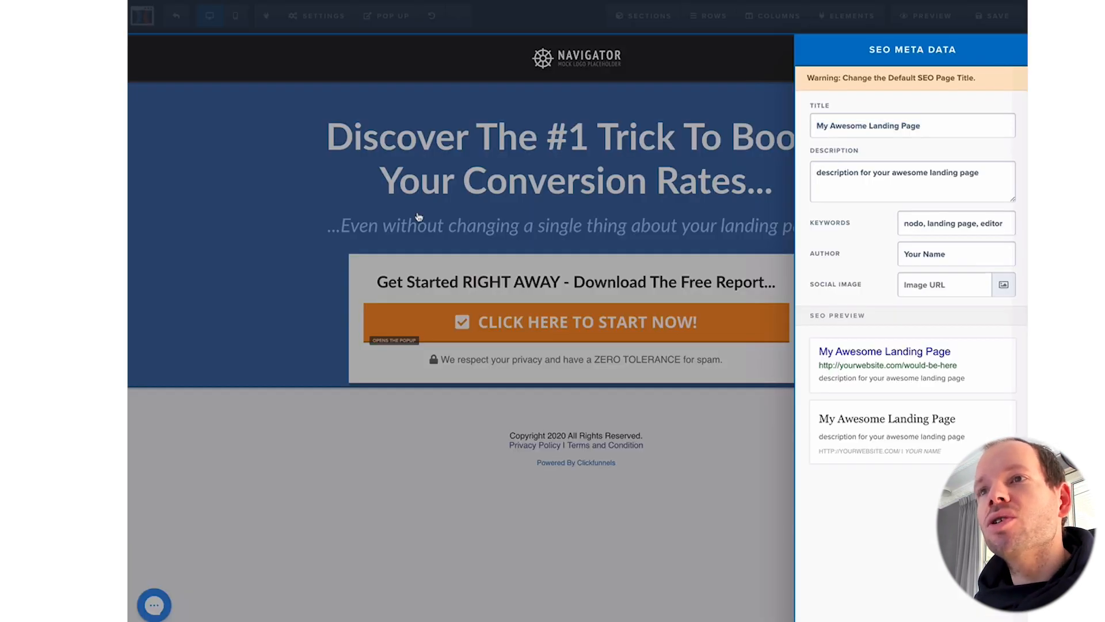
mouse_move(341, 28)
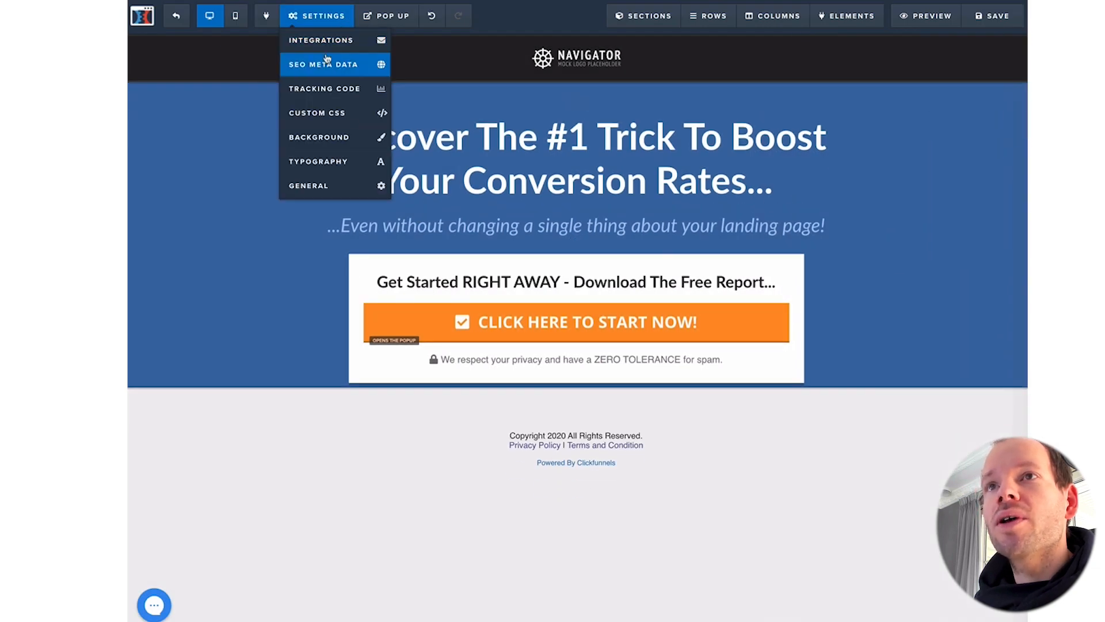
left_click(331, 51)
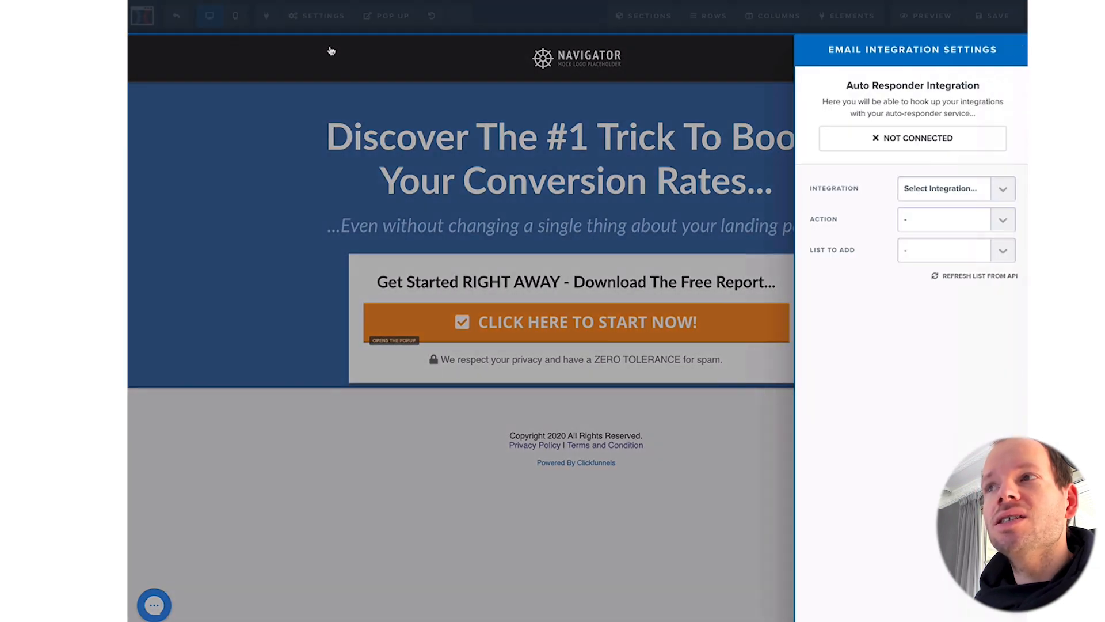
left_click(917, 187)
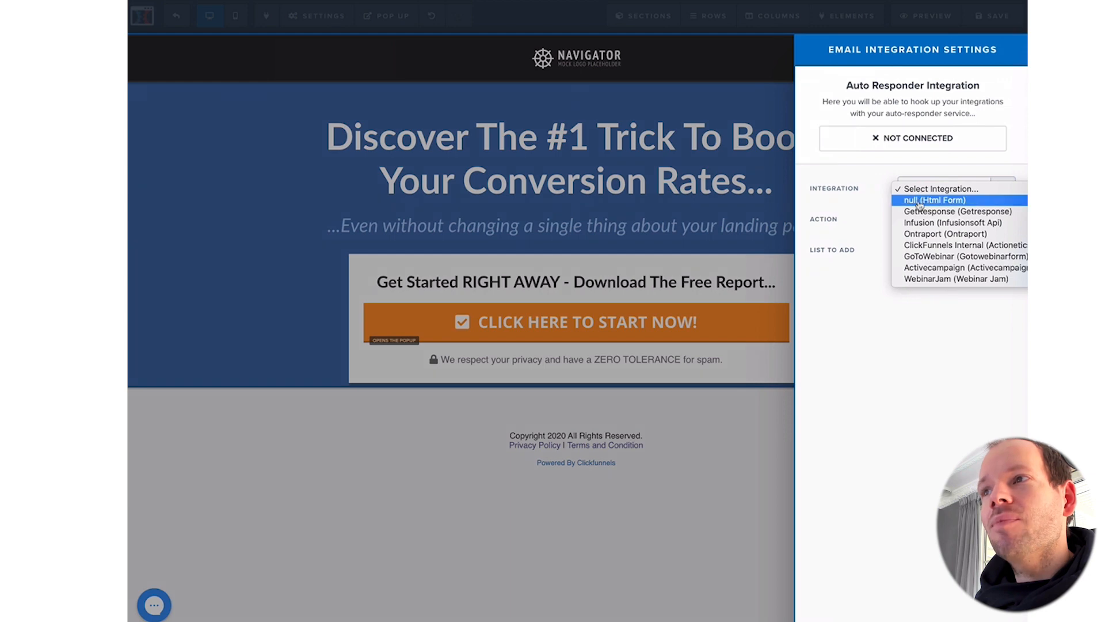
left_click(919, 201)
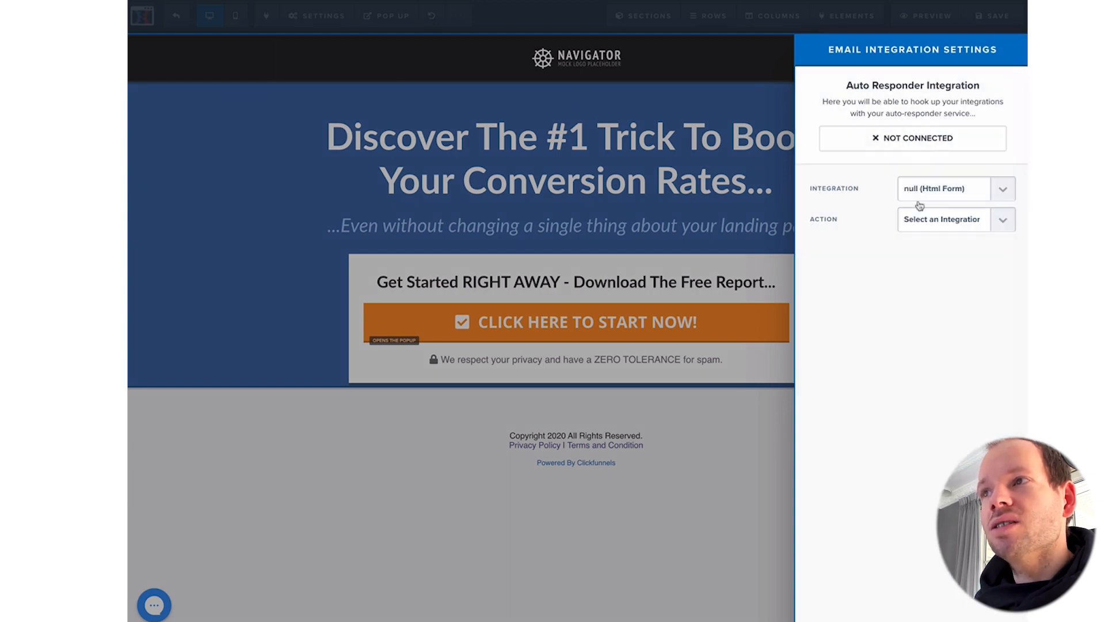
left_click(920, 221)
left_click(918, 230)
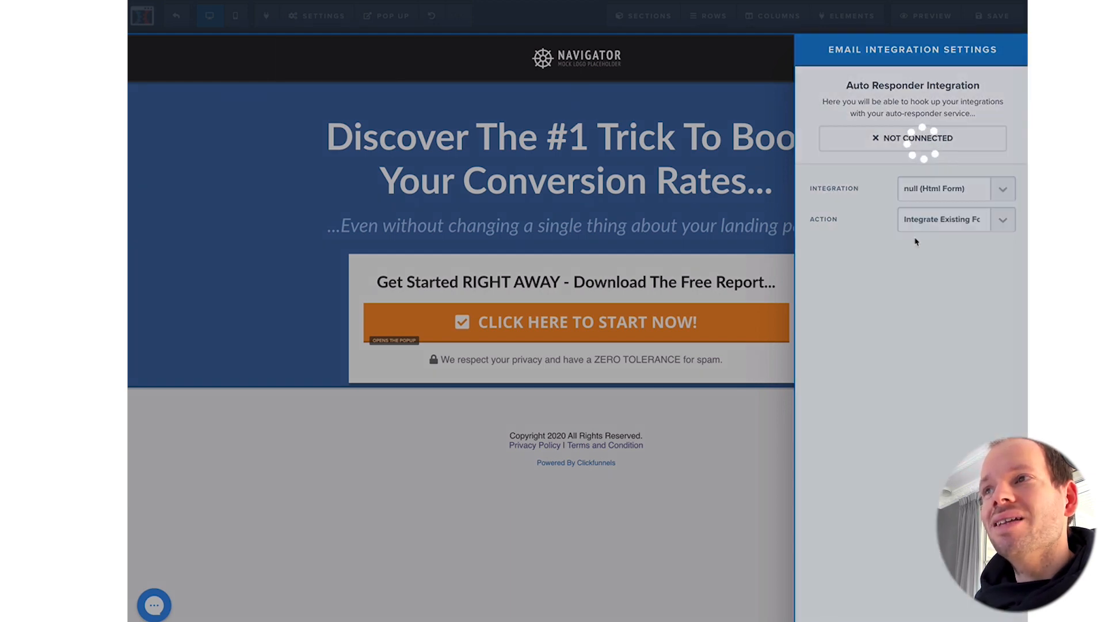
left_click(927, 294)
key("ctrl+v")
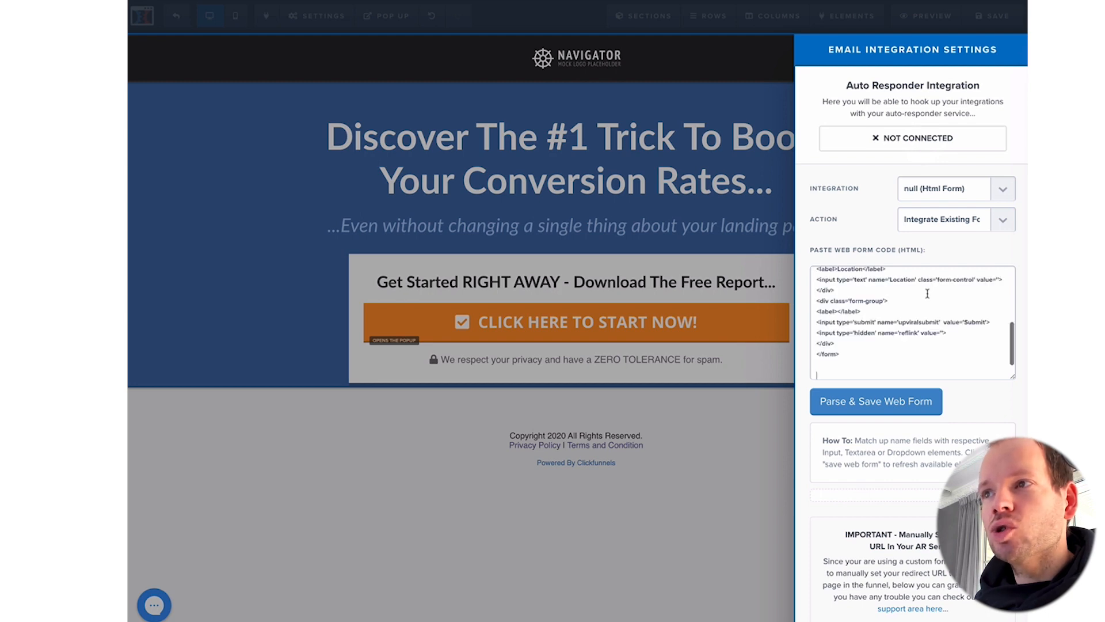
Step: Parse the form code and map name to 'name' and email to 'email', leaving Location unsynced
left_click(859, 406)
scroll(994, 407, "down", 3)
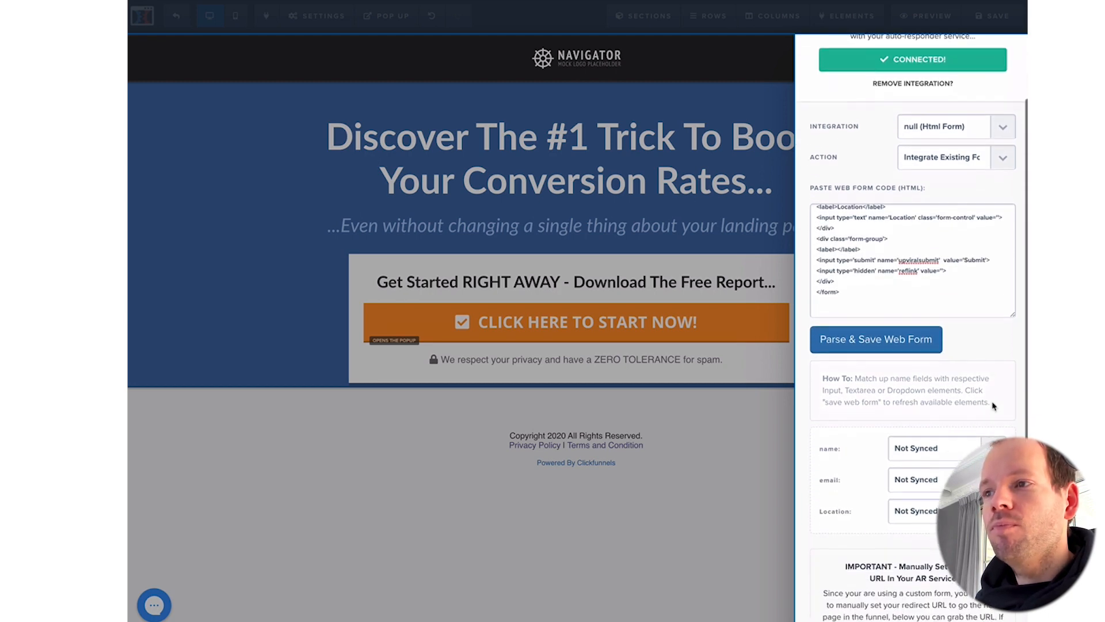
left_click(934, 447)
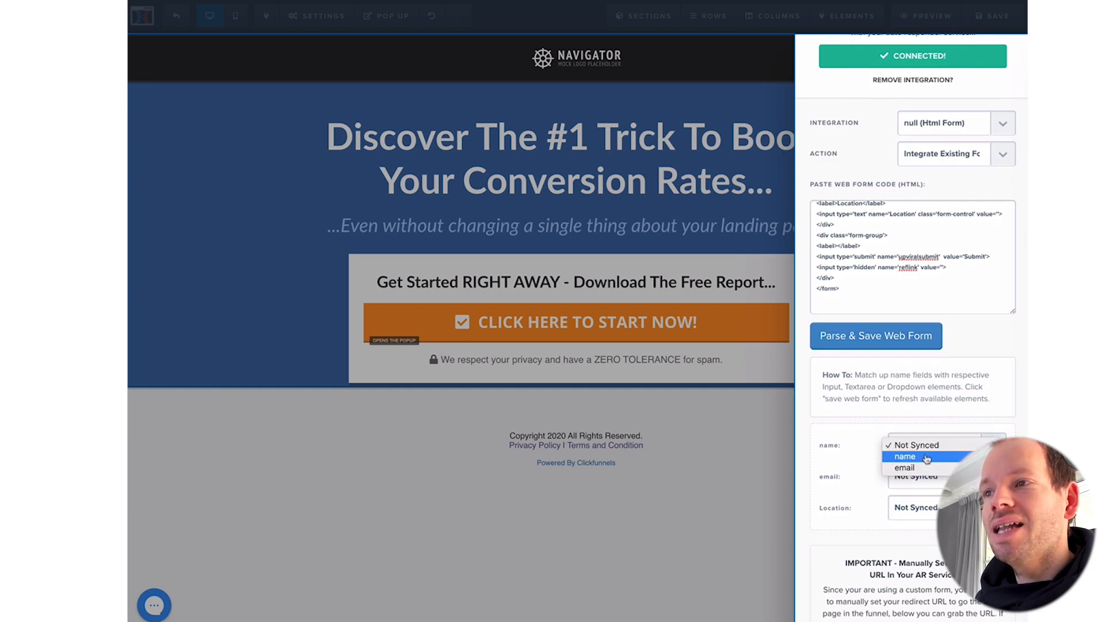
left_click(926, 457)
left_click(921, 476)
left_click(910, 498)
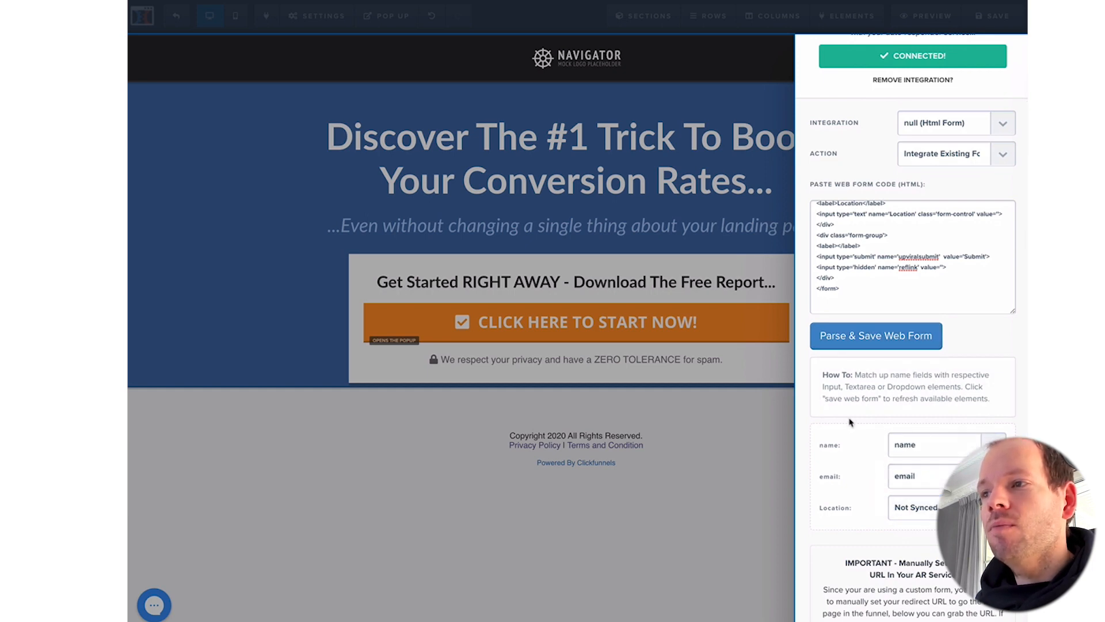
scroll(850, 423, "down", 2)
left_click(933, 456)
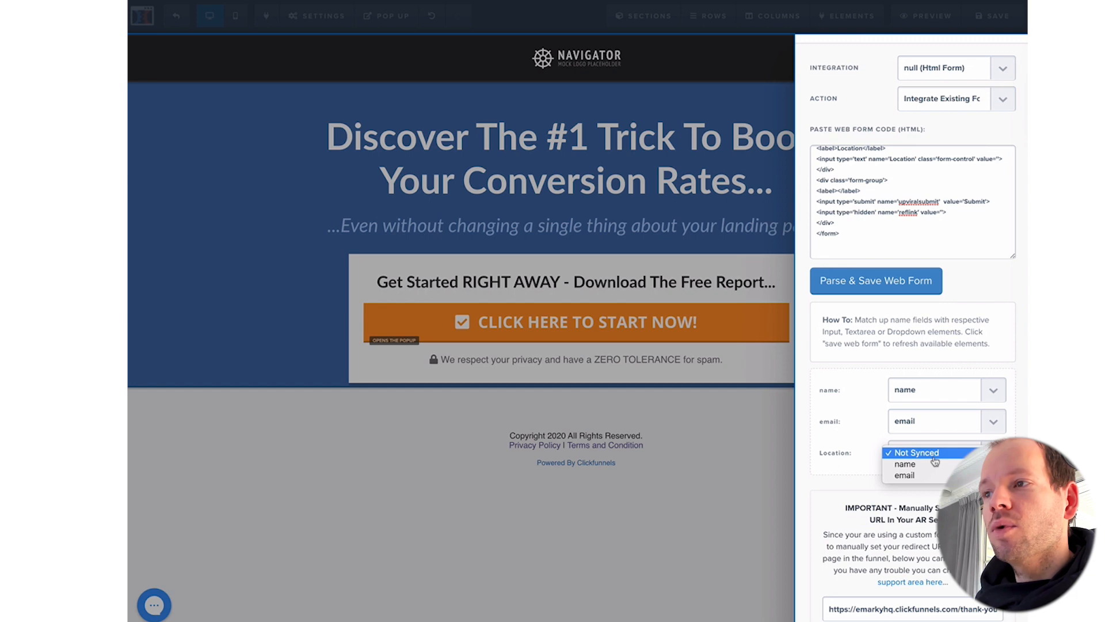
left_click(934, 457)
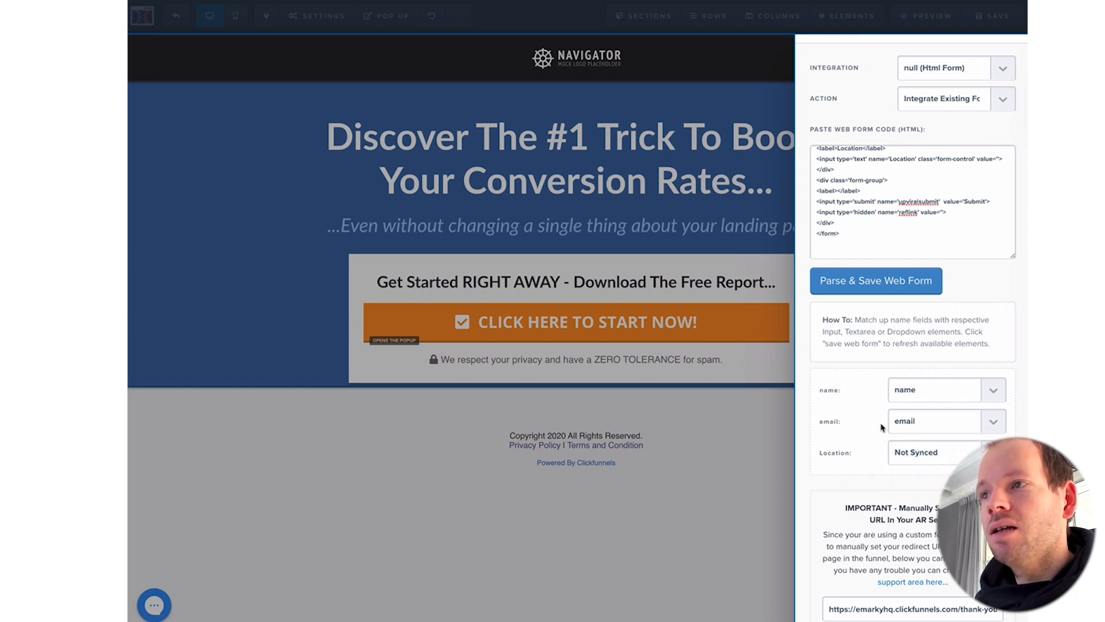
scroll(869, 440, "up", 4)
scroll(928, 173, "down", 4)
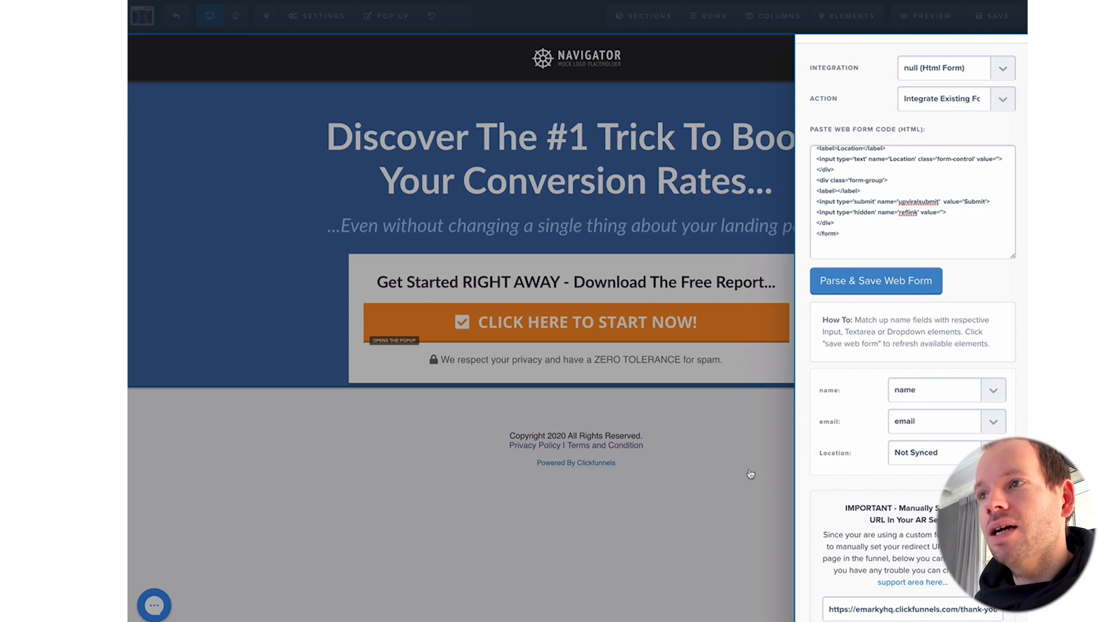
Step: Re-parse the form, remap the name and email fields, and close the integration panel
left_click(873, 283)
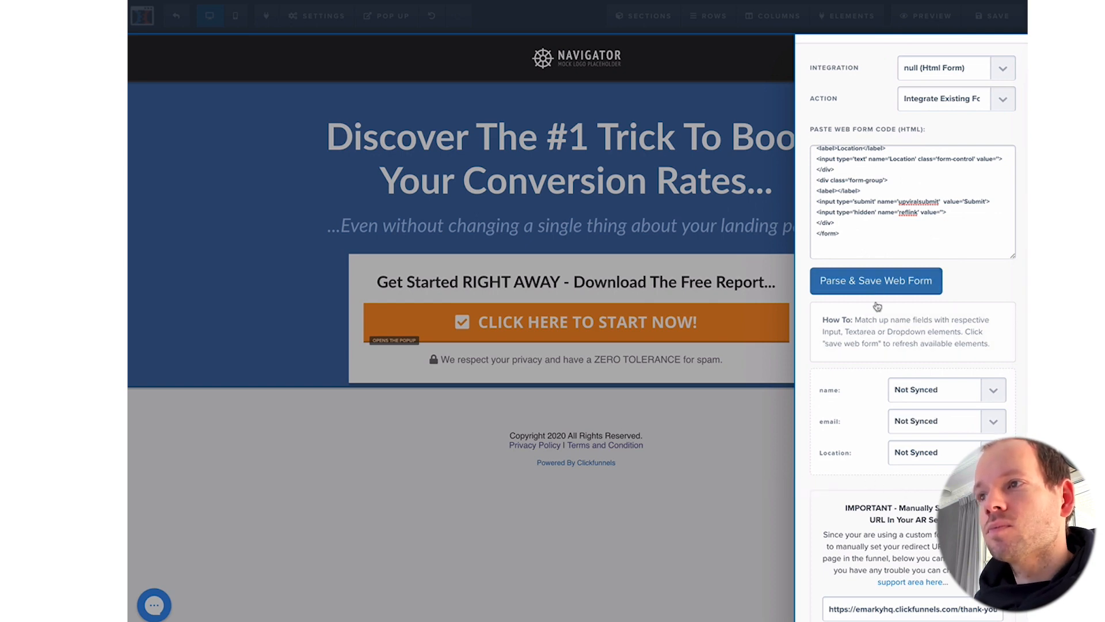
left_click(921, 391)
left_click(920, 400)
left_click(933, 421)
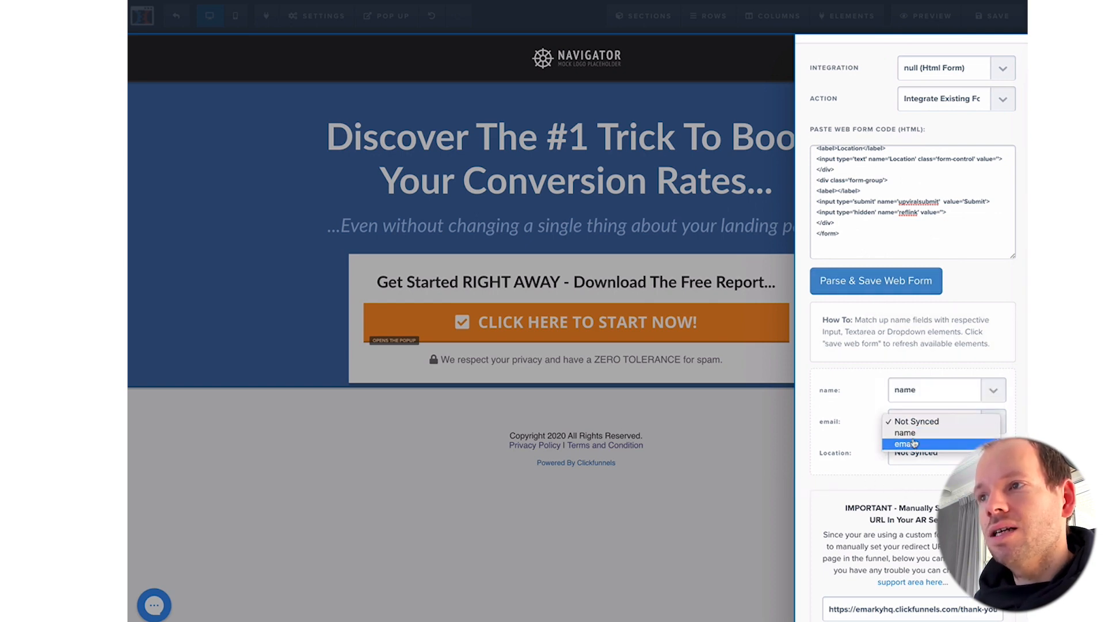
left_click(846, 434)
left_click(725, 436)
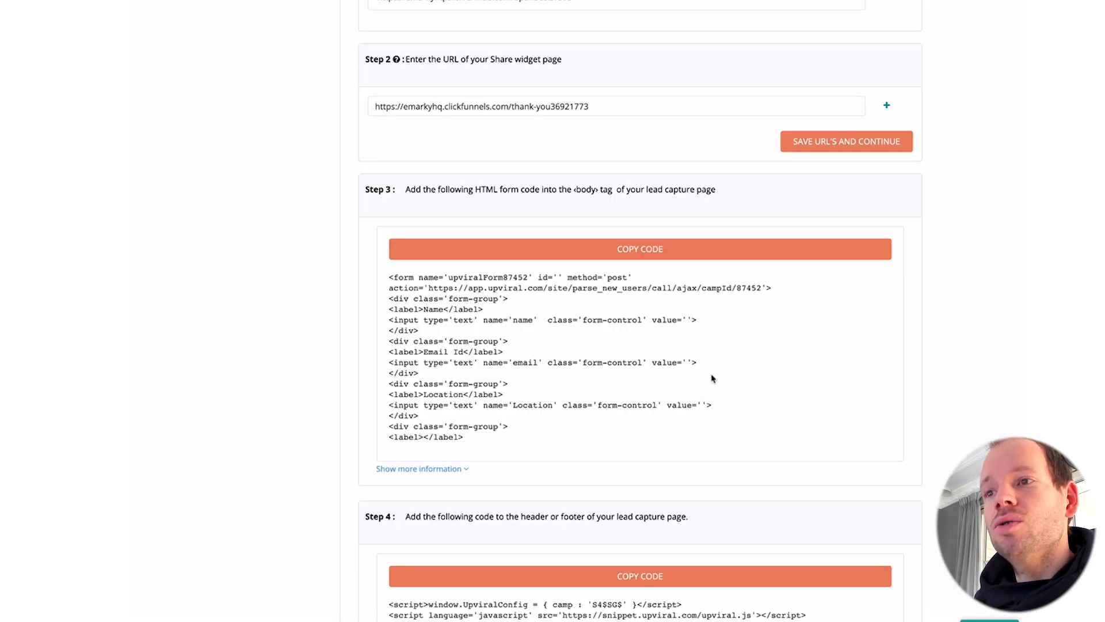
Step: Copy UpViral's Step 4 script and paste it into the opt-in page's Header Code
scroll(709, 378, "down", 5)
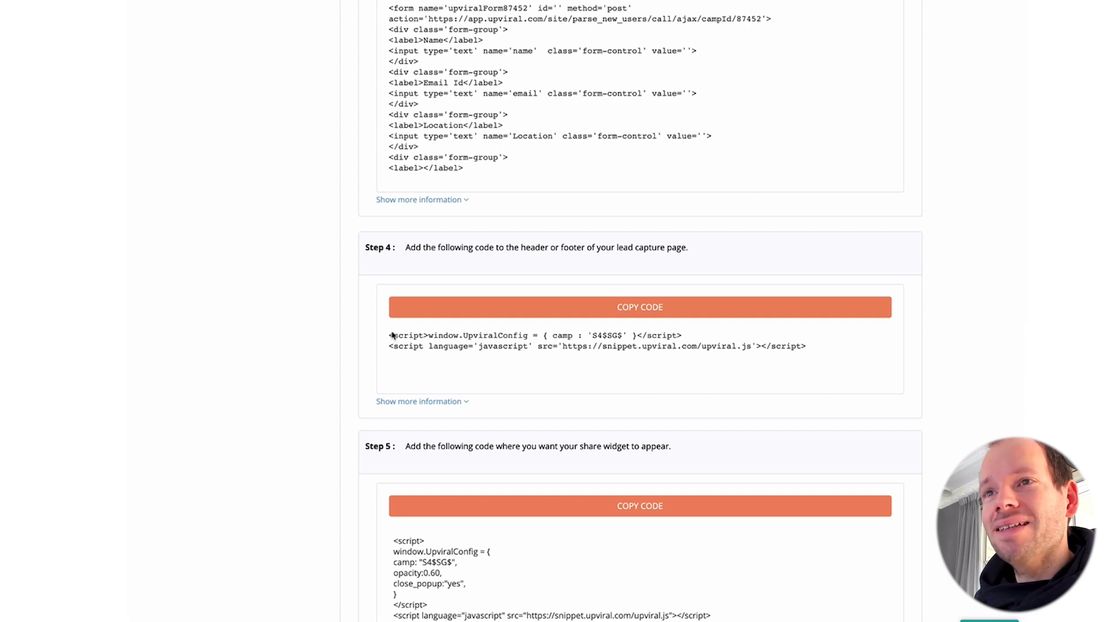
left_click(483, 310)
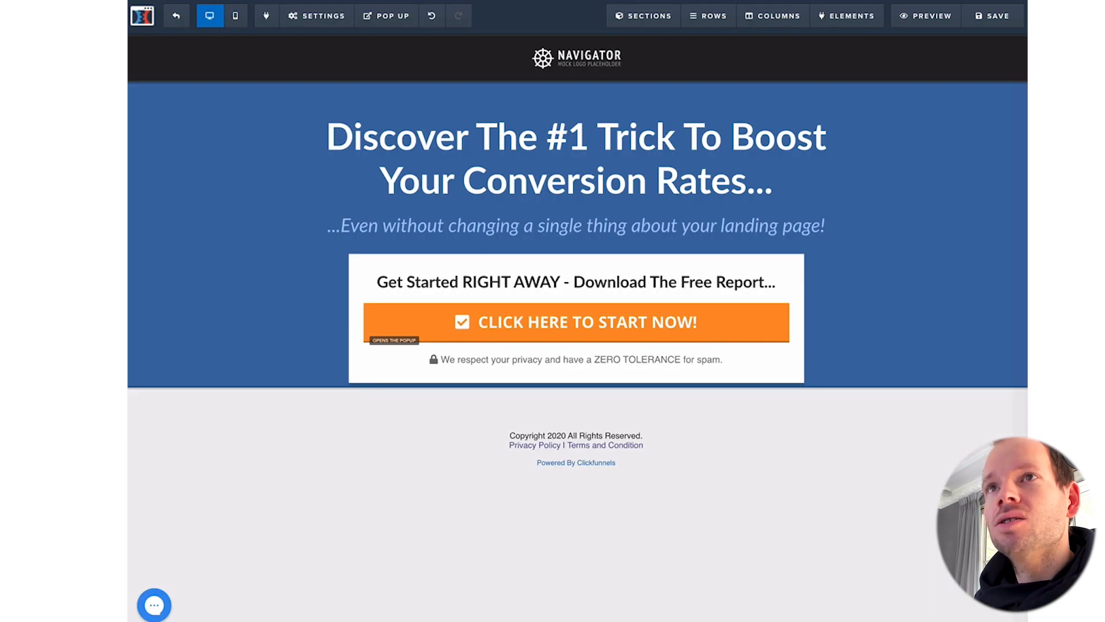
left_click(320, 13)
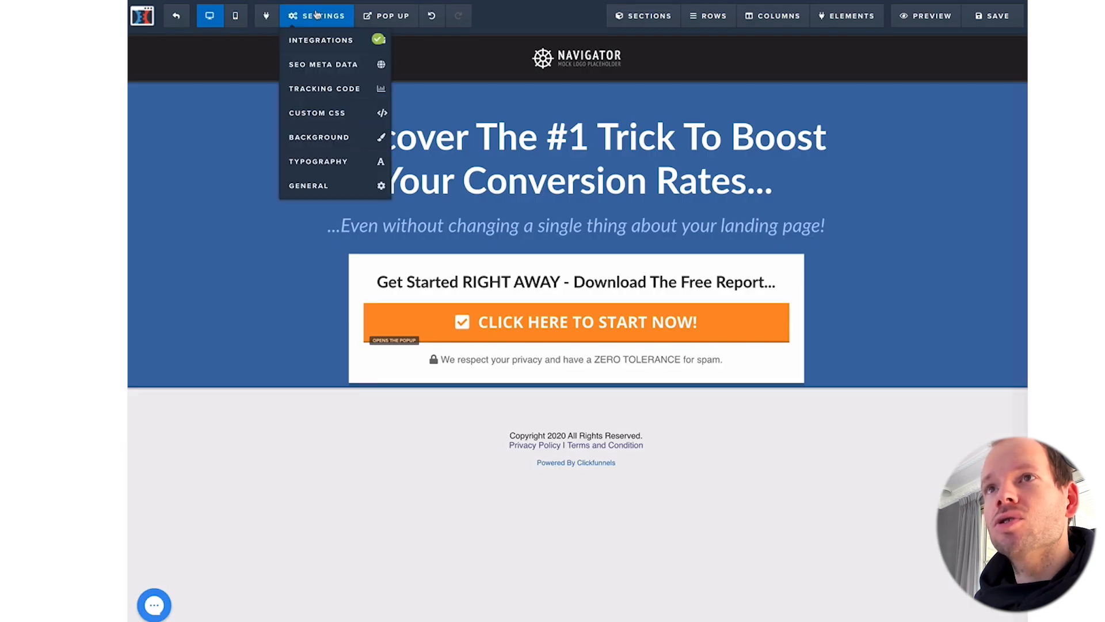
left_click(310, 89)
left_click(449, 98)
key("ctrl+v")
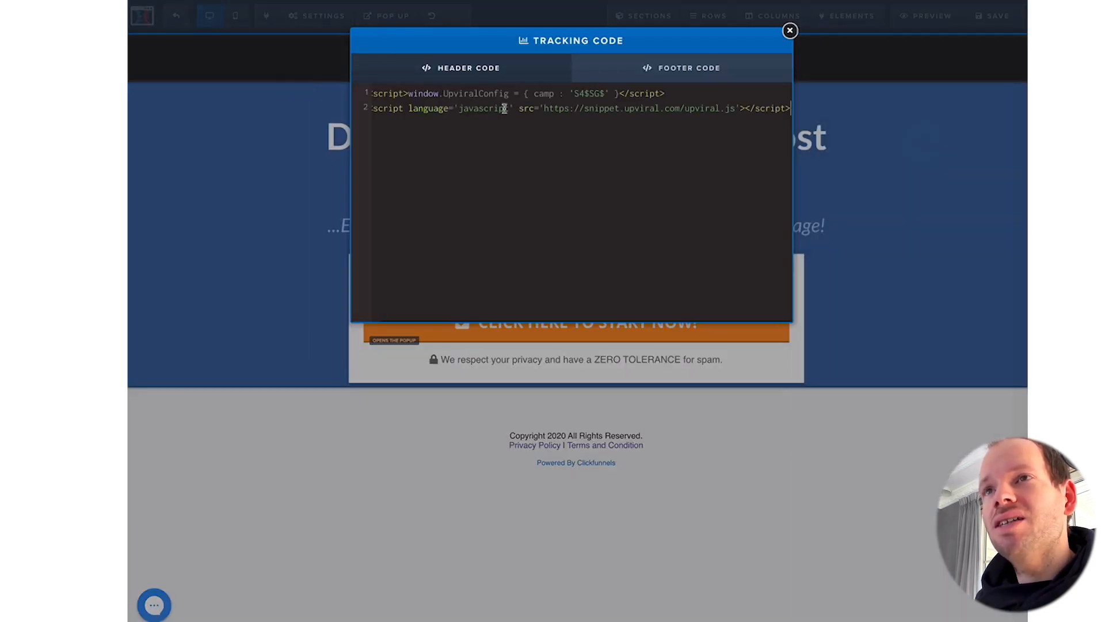
left_click(791, 31)
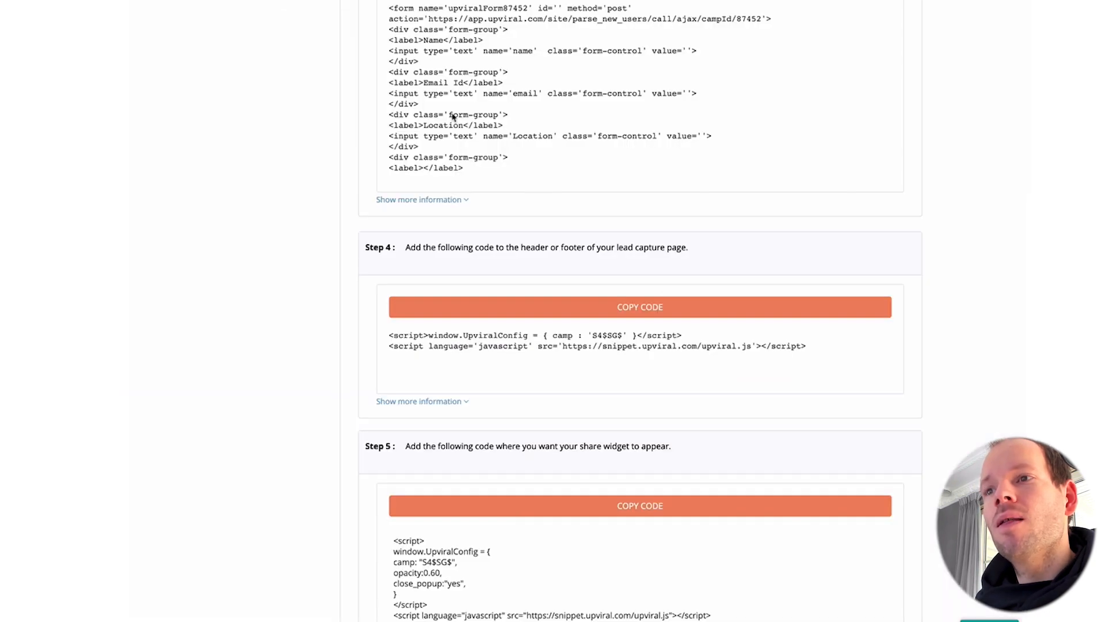
Step: Scroll to UpViral's Step 5 share widget instruction and review it
scroll(535, 197, "down", 3)
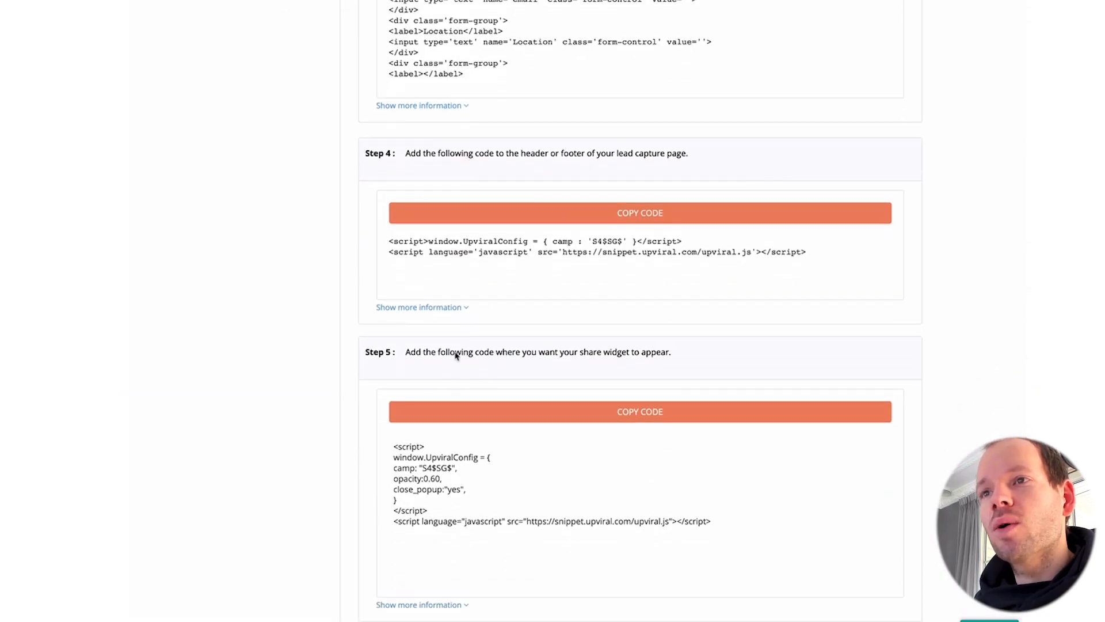
left_click_drag(450, 354, 674, 355)
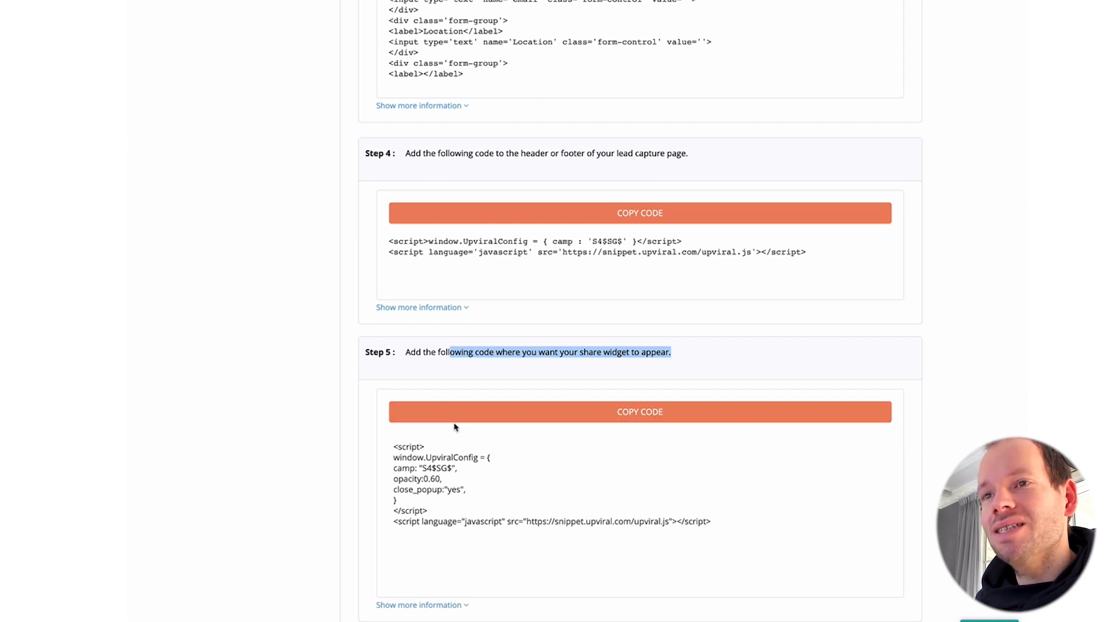
scroll(455, 427, "down", 2)
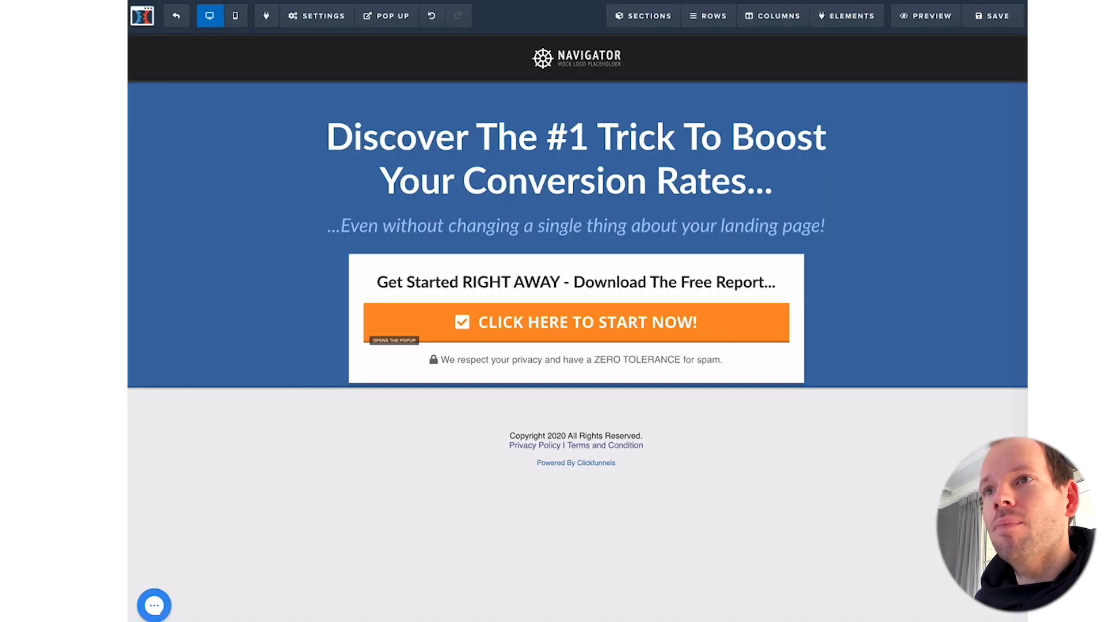
Step: Save the opt-in page and open its visitor preview
left_click(973, 22)
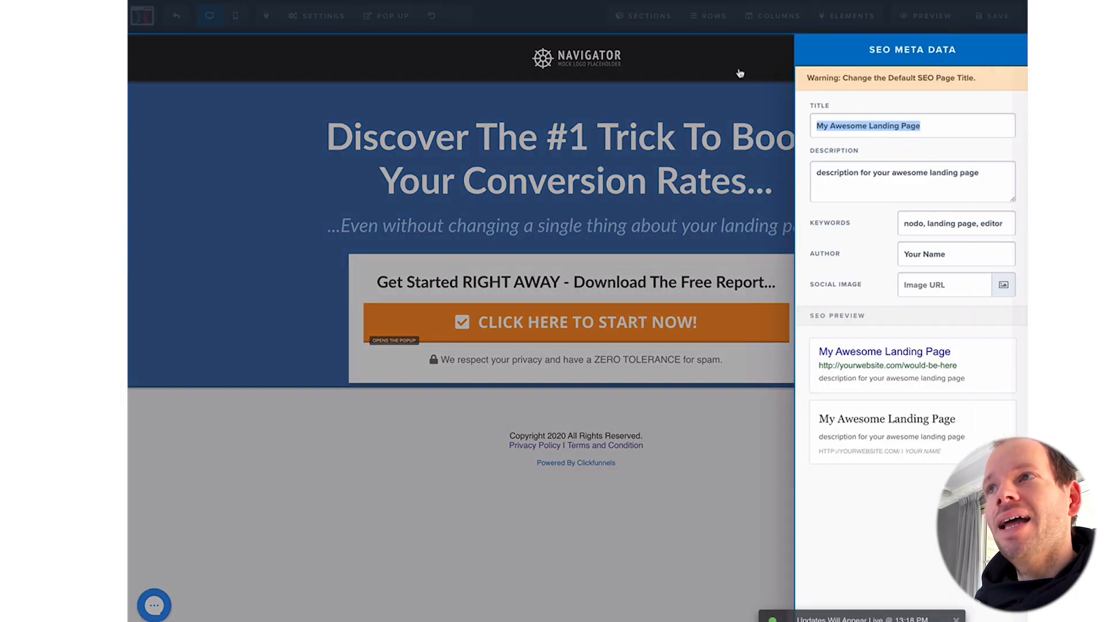
left_click(740, 73)
left_click(928, 19)
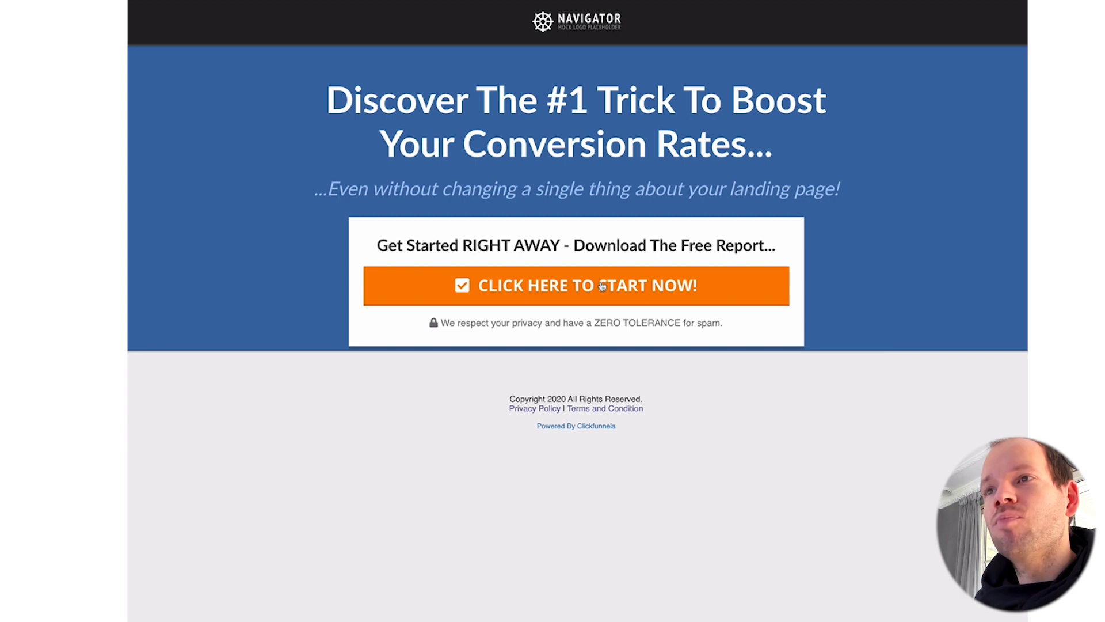
Step: Submit a test sign-up in the popup with a test name and email address
left_click(602, 286)
double_click(462, 184)
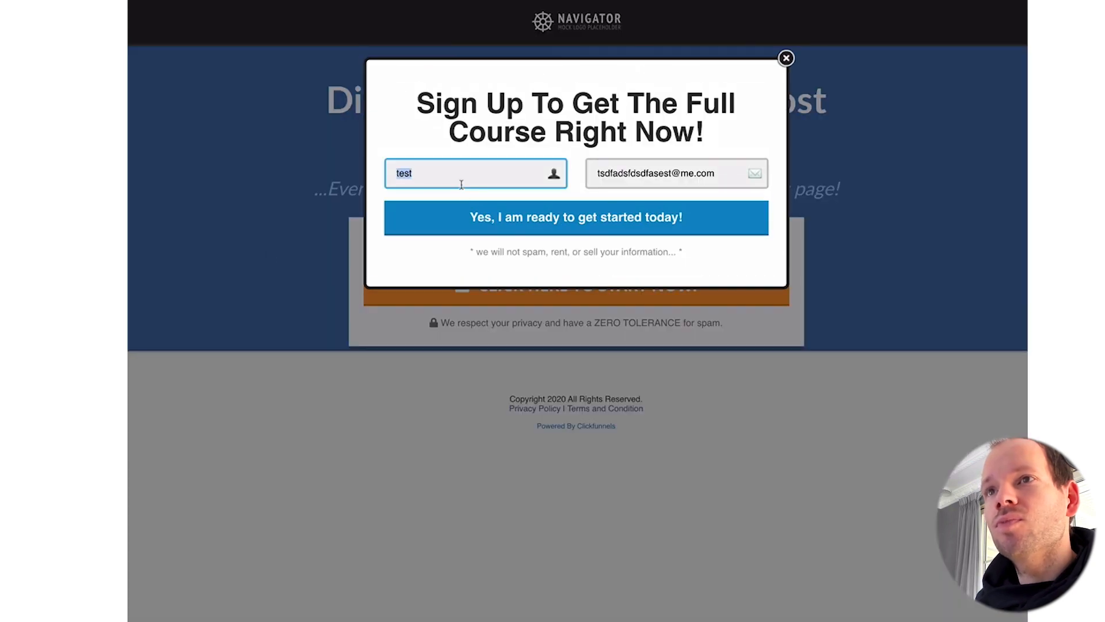
type("Wilco")
key("Tab")
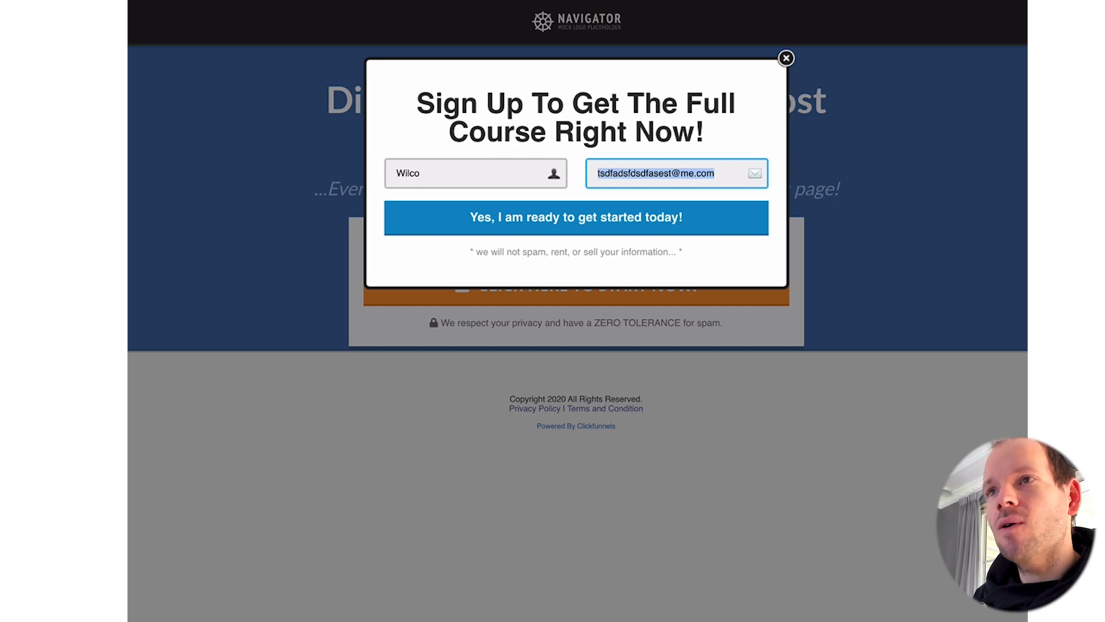
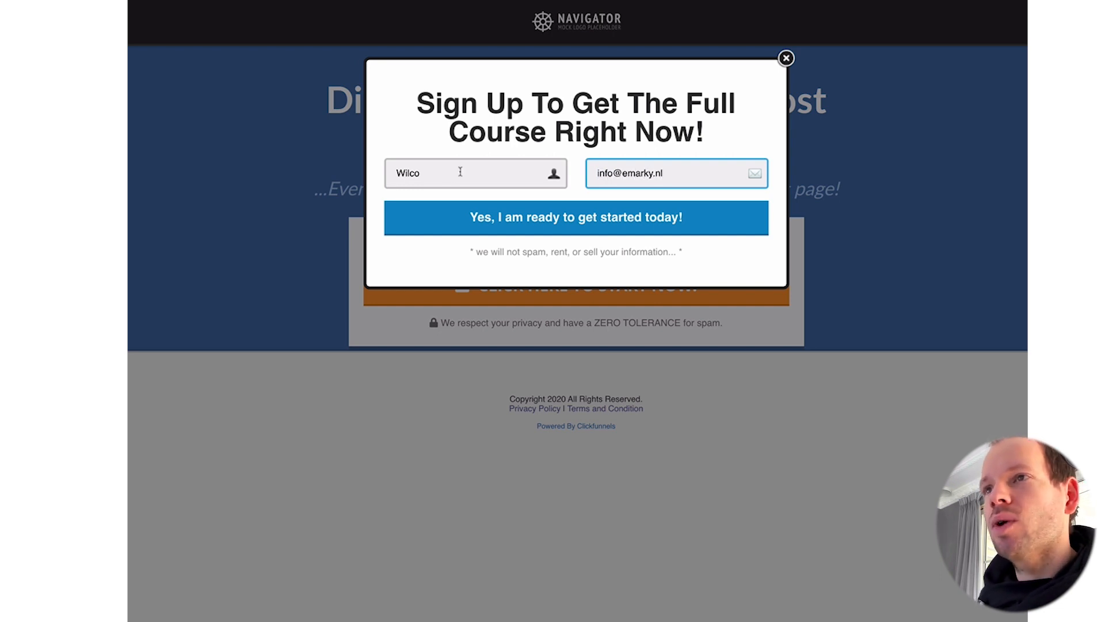
left_click(450, 221)
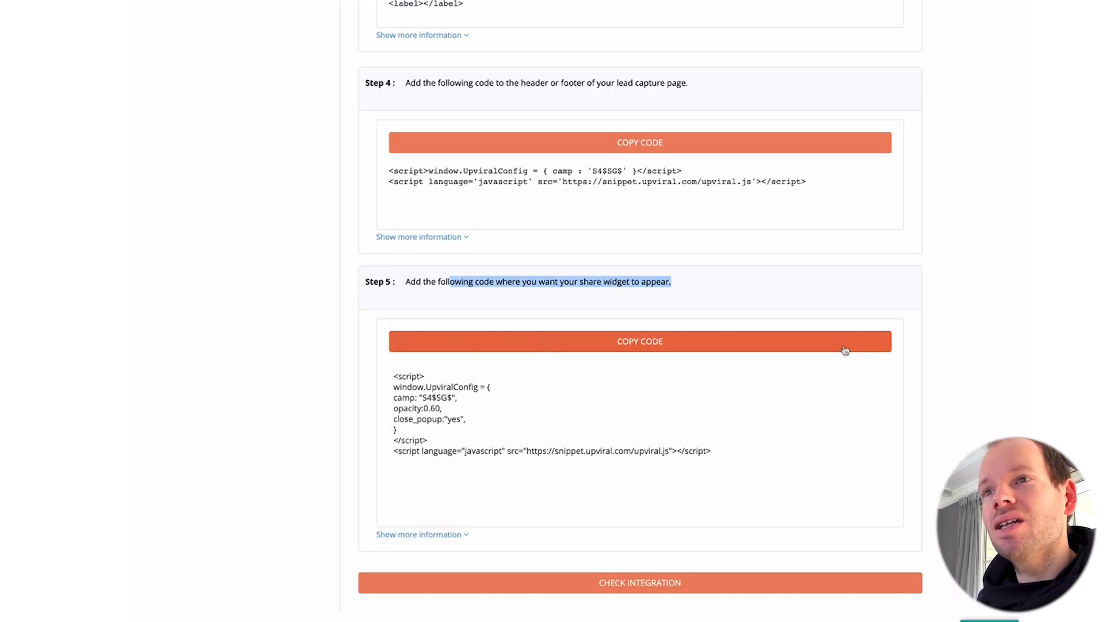
scroll(846, 350, "down", 3)
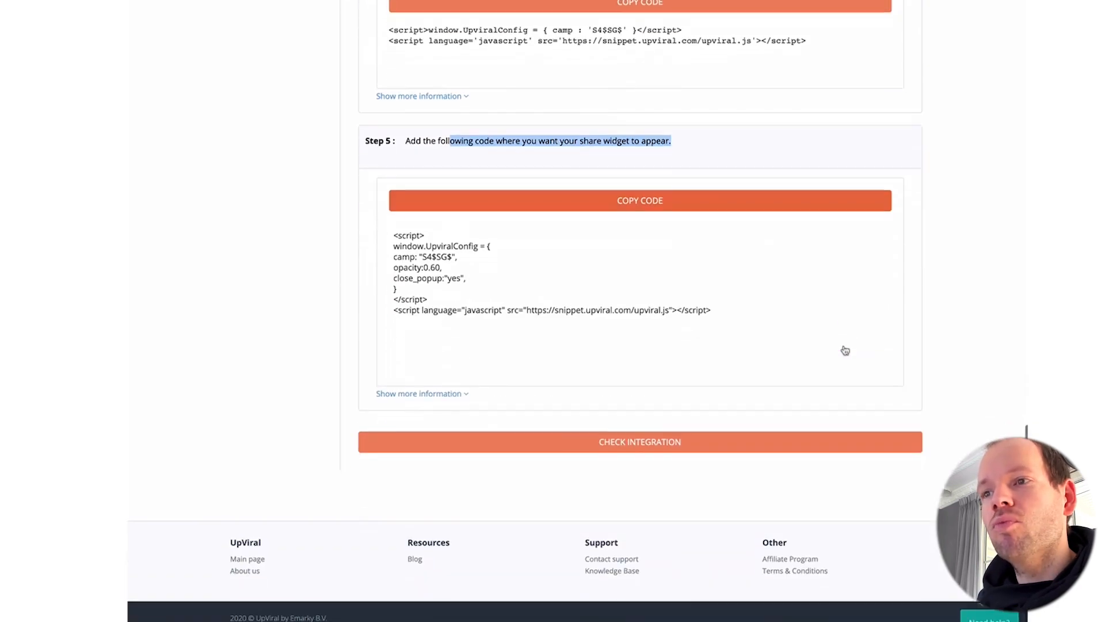
scroll(845, 350, "up", 15)
scroll(845, 350, "down", 2)
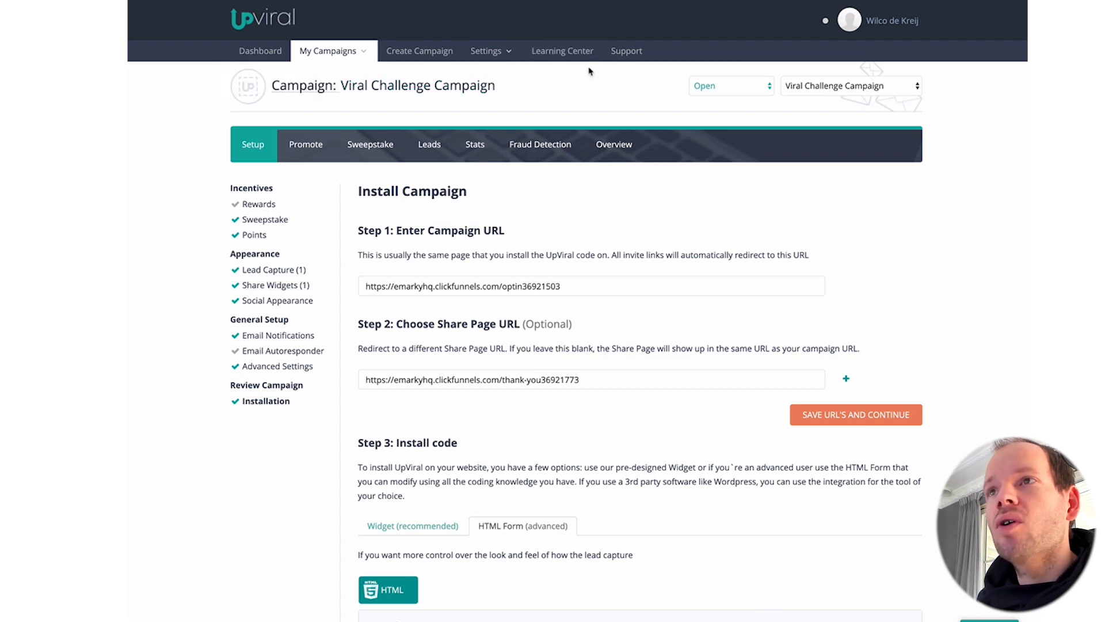
left_click(635, 51)
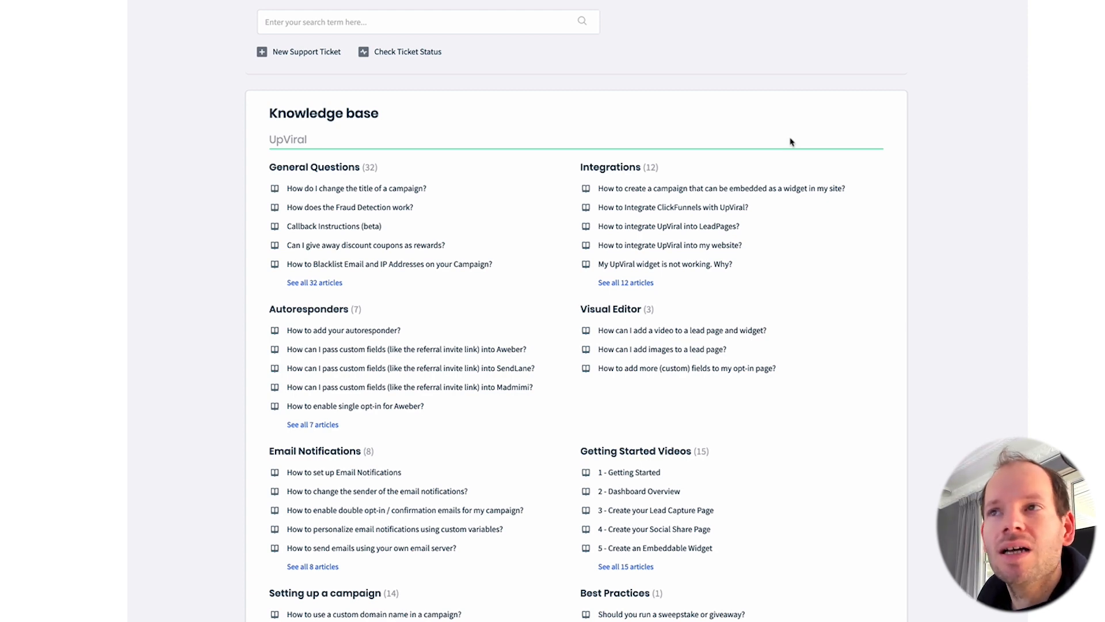
key("super+w")
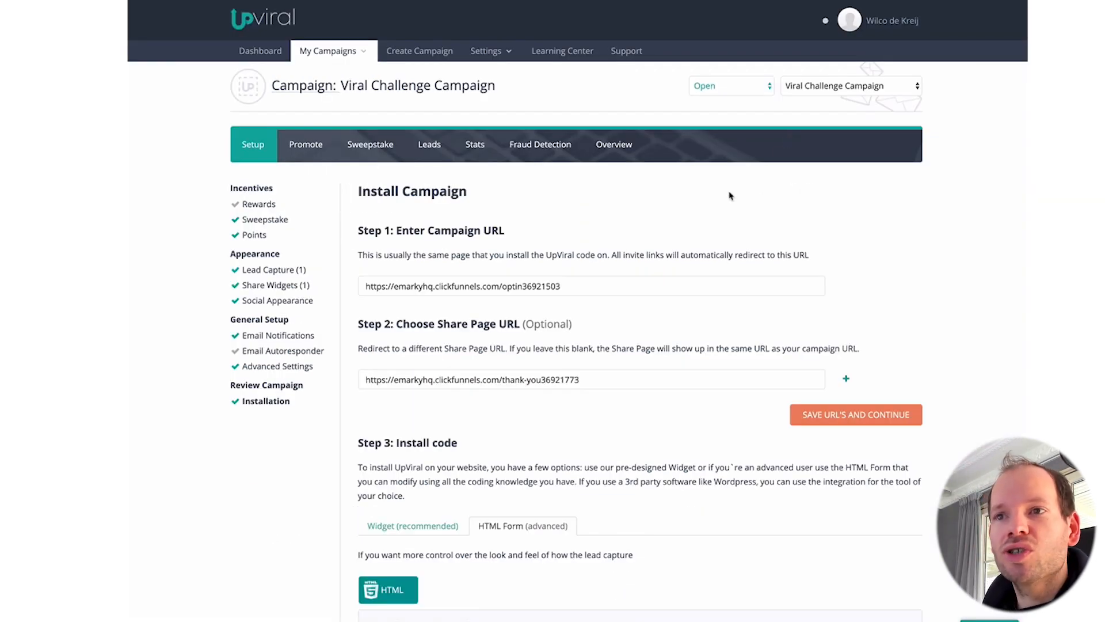
scroll(730, 192, "down", 3)
scroll(727, 182, "down", 3)
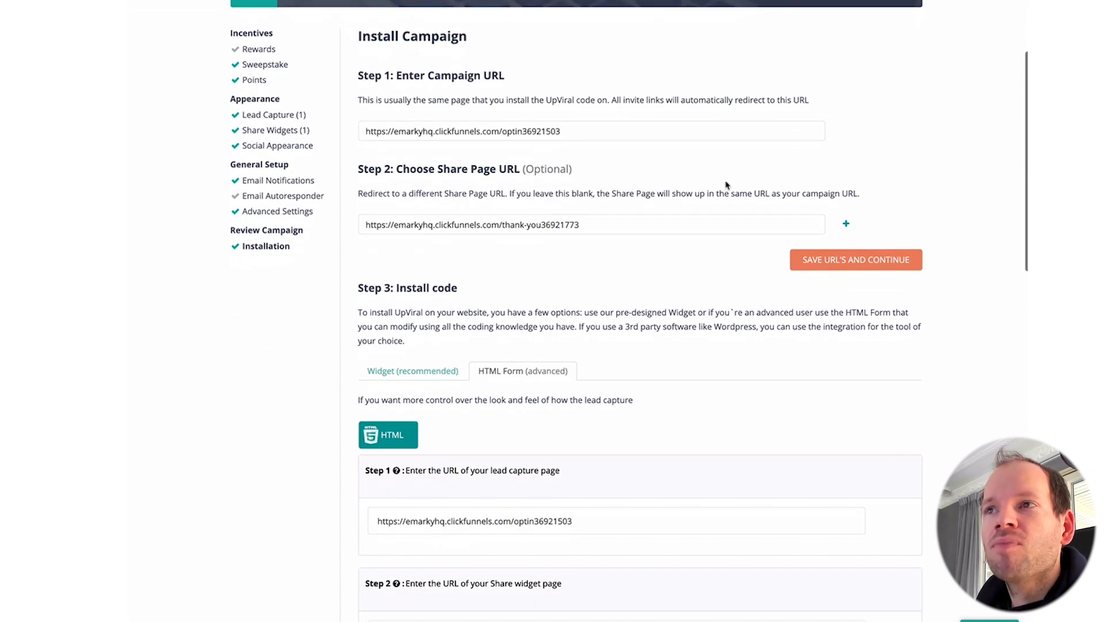
scroll(725, 184, "down", 3)
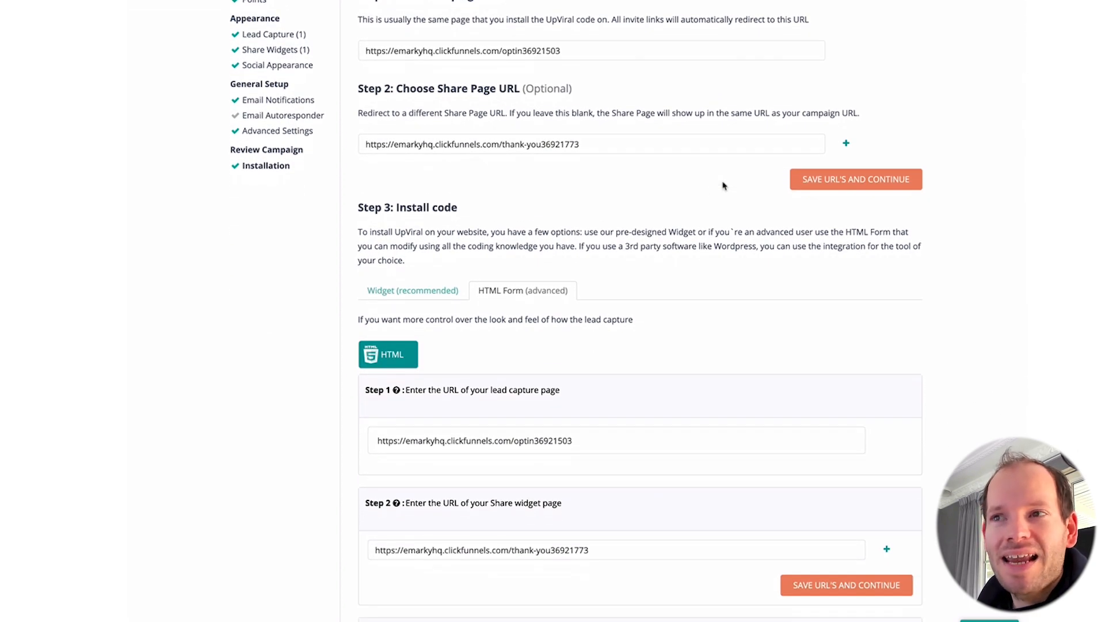